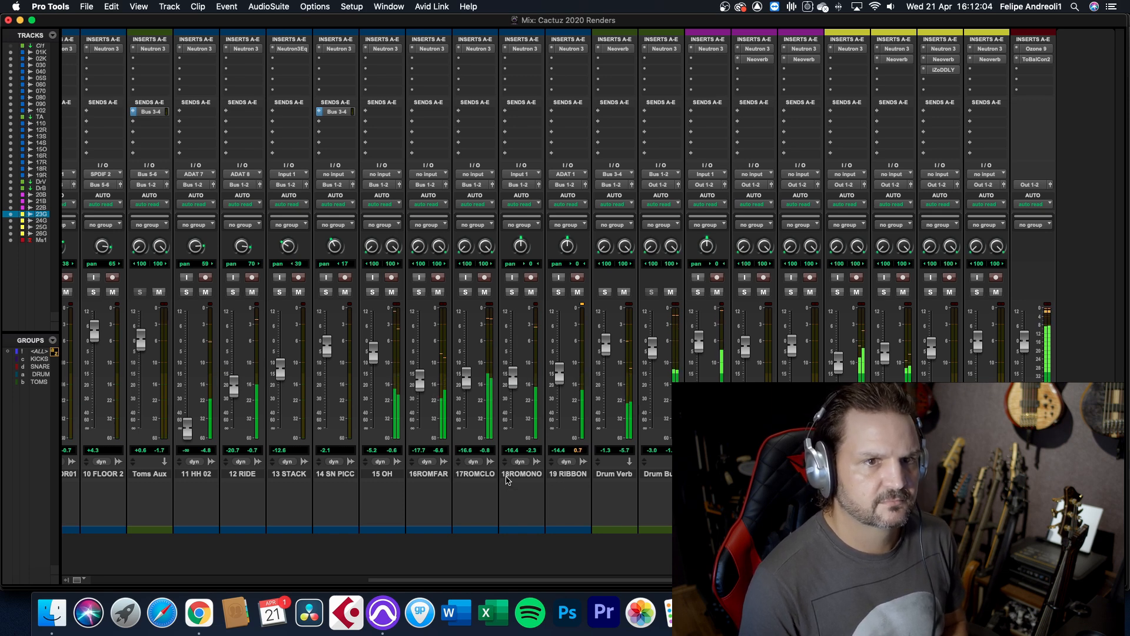
Go back to the mixer's first drum channels, then switch to the Edit window and stop playback
{"action": "scroll", "coordinate": [506, 480], "scroll_direction": "left", "scroll_amount": 5}
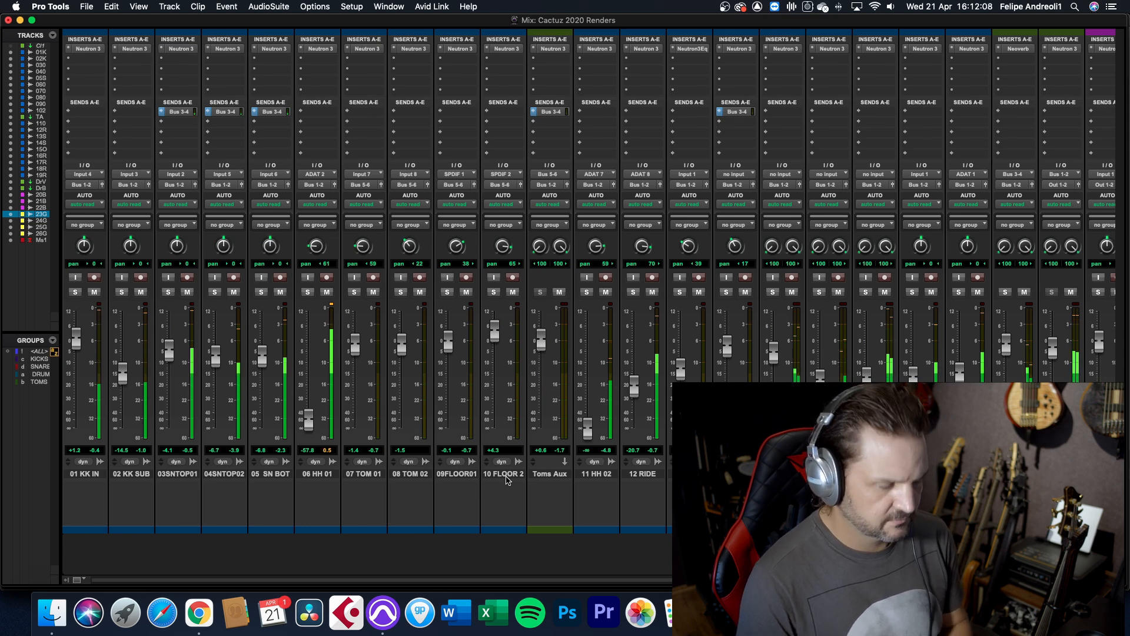
{"action": "key", "text": "super+equal"}
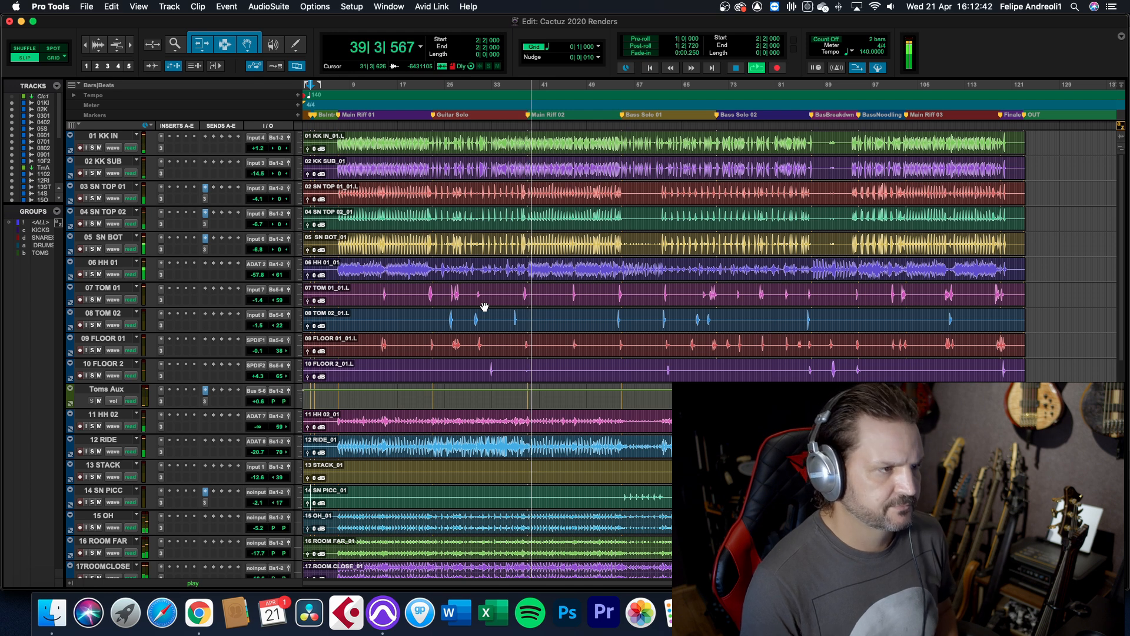
{"action": "key", "text": "space"}
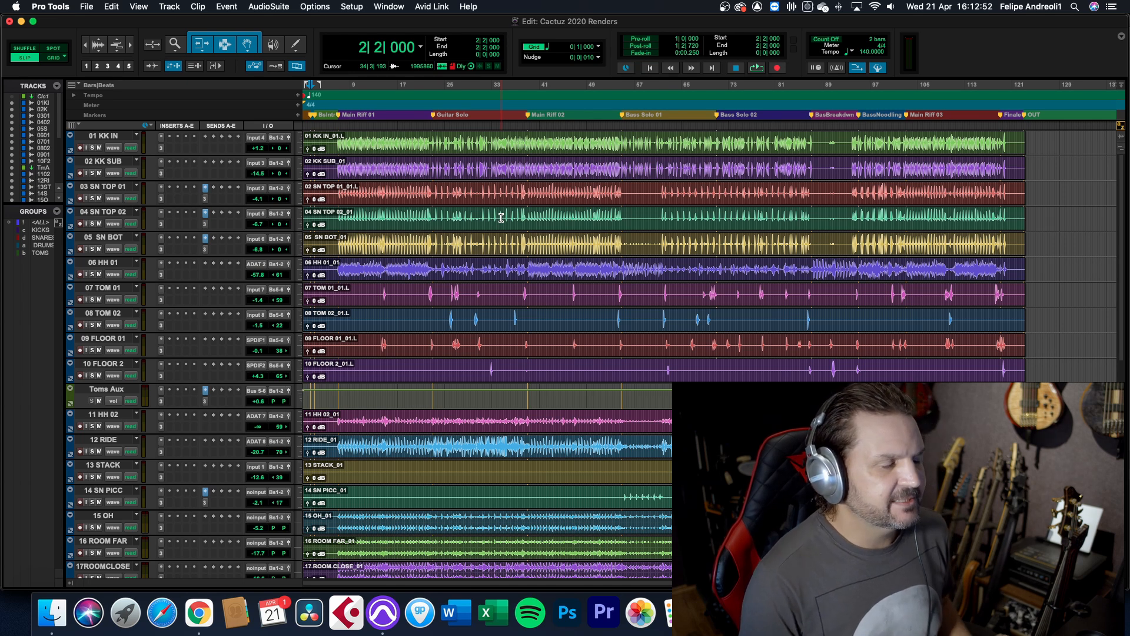
Solo the tracks of the DRUMS group and play them from the start of Main Riff 01 with and without their inserts
{"action": "left_click", "coordinate": [46, 245]}
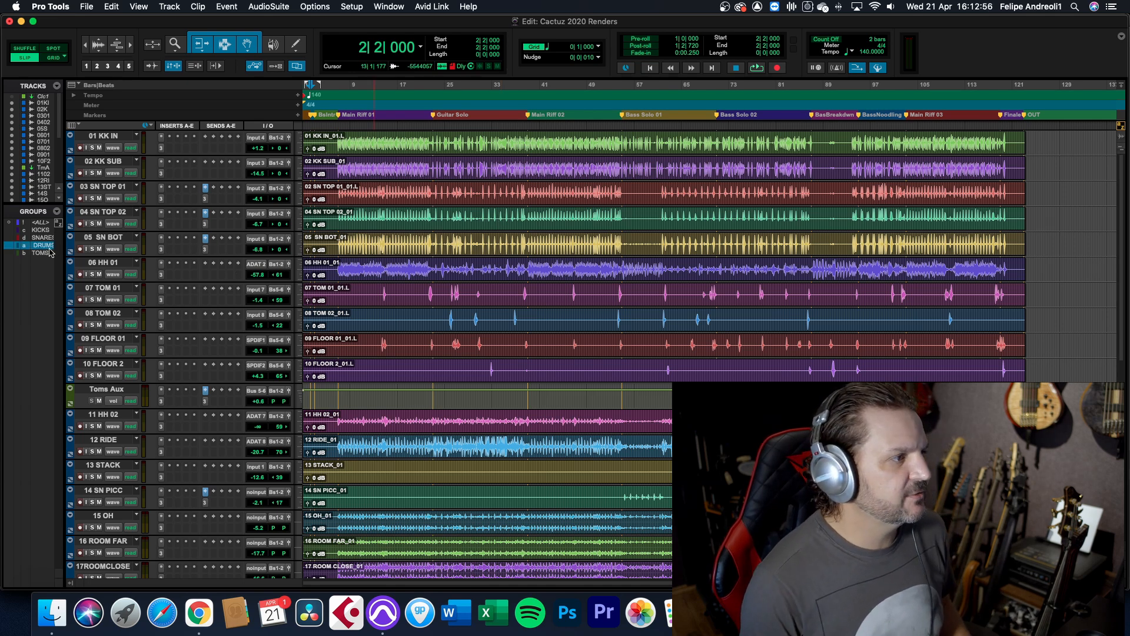
{"action": "key", "text": "shift+s"}
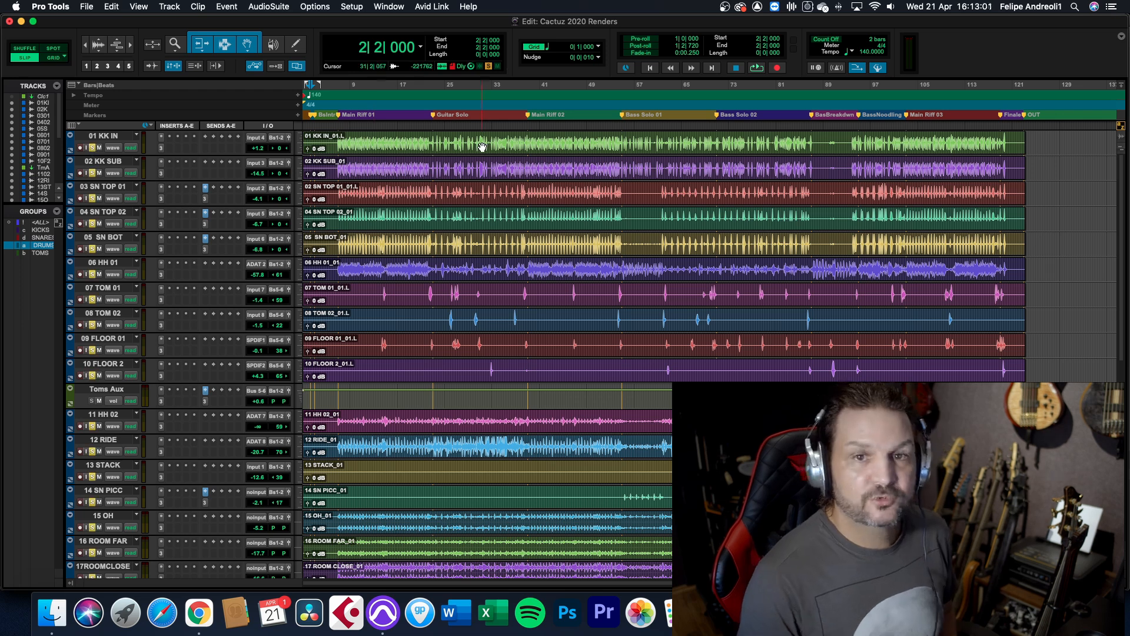
{"action": "left_click", "coordinate": [337, 123]}
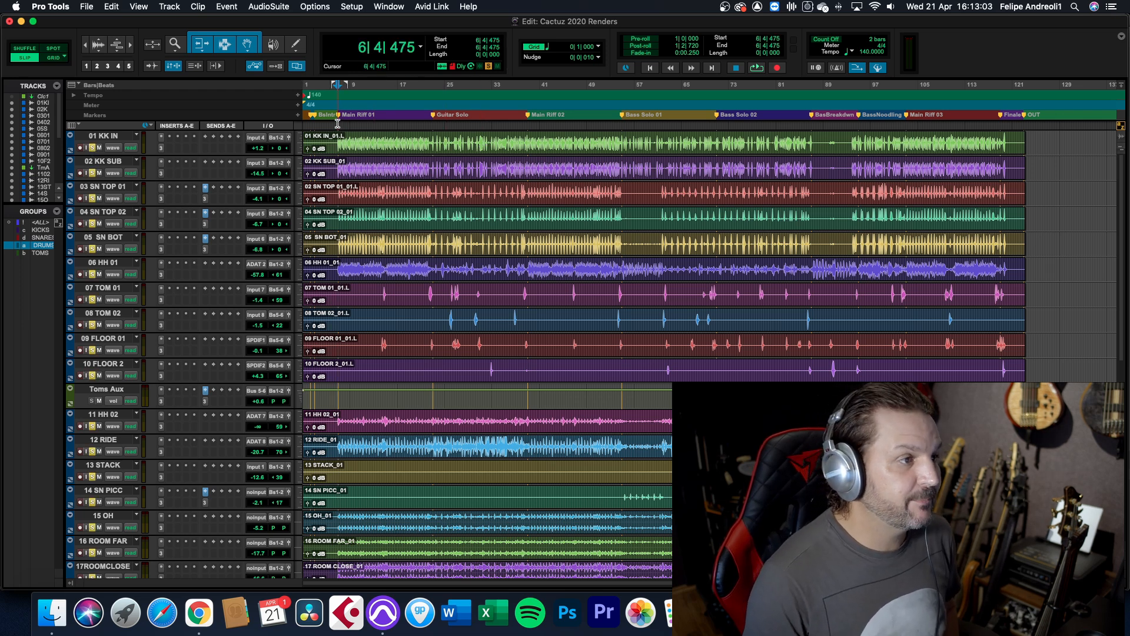
{"action": "key", "text": "space"}
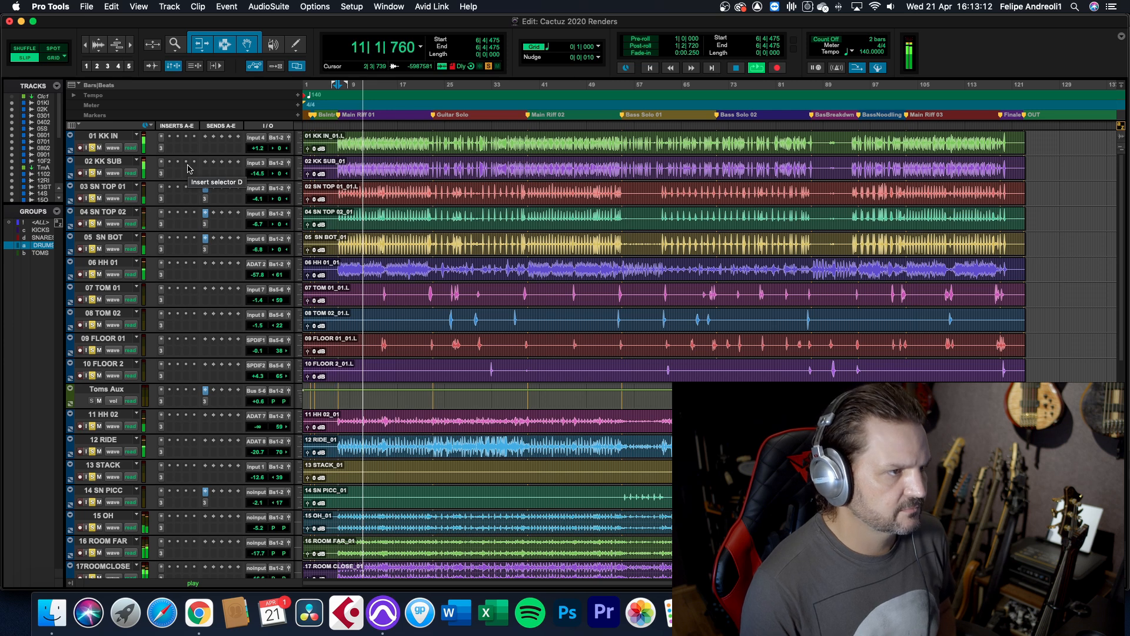
{"action": "key", "text": "space"}
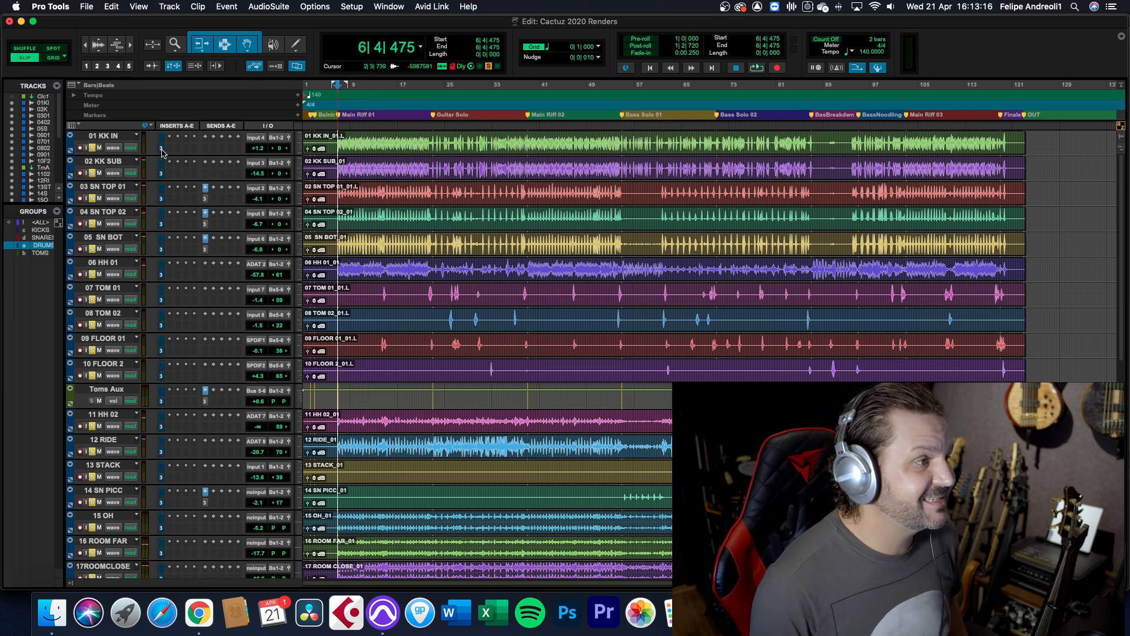
{"action": "key", "text": "space"}
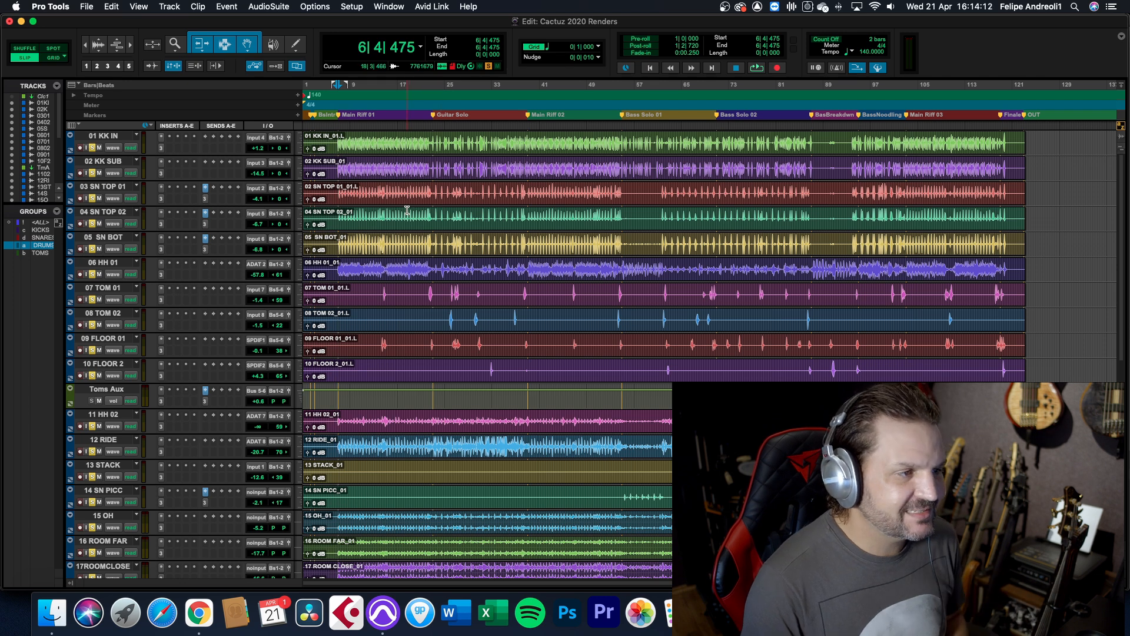
Clear the drum group's solo, solo only the 01 KK IN track and open its Neutron 3 insert
{"action": "left_click", "coordinate": [93, 147]}
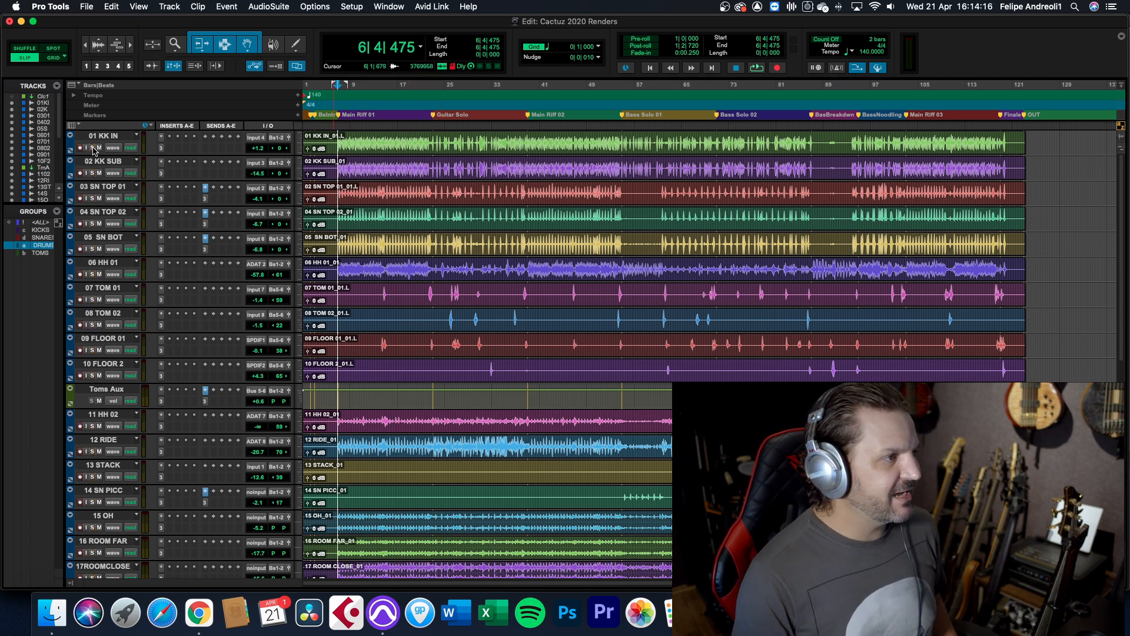
{"action": "left_click", "coordinate": [92, 147]}
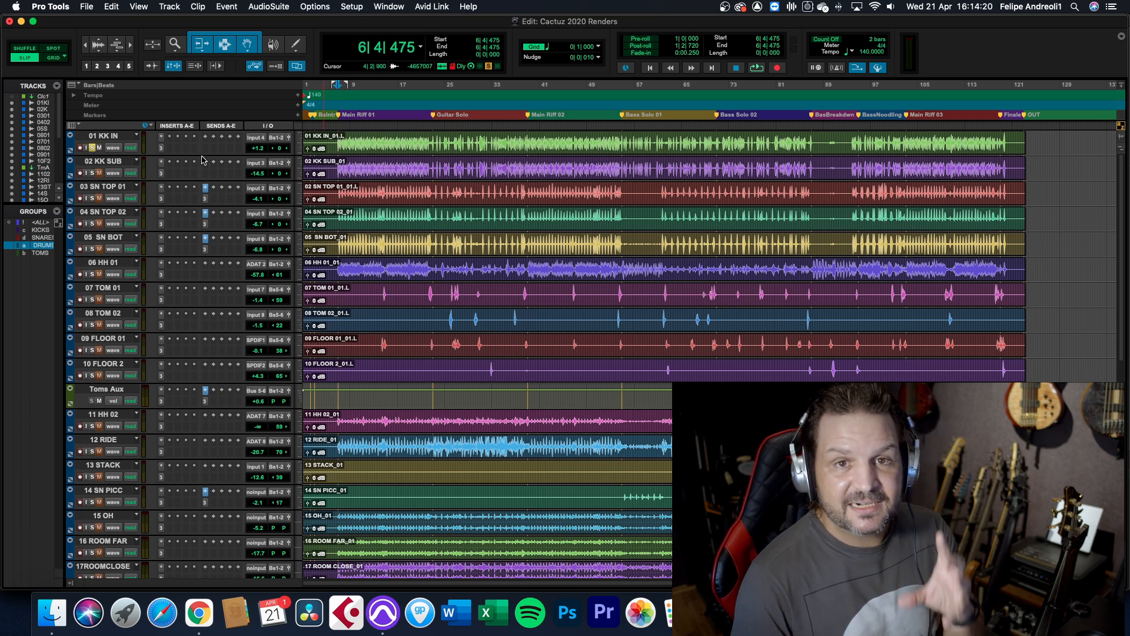
{"action": "left_click", "coordinate": [161, 137]}
{"action": "left_click_drag", "start_coordinate": [555, 151], "coordinate": [483, 90]}
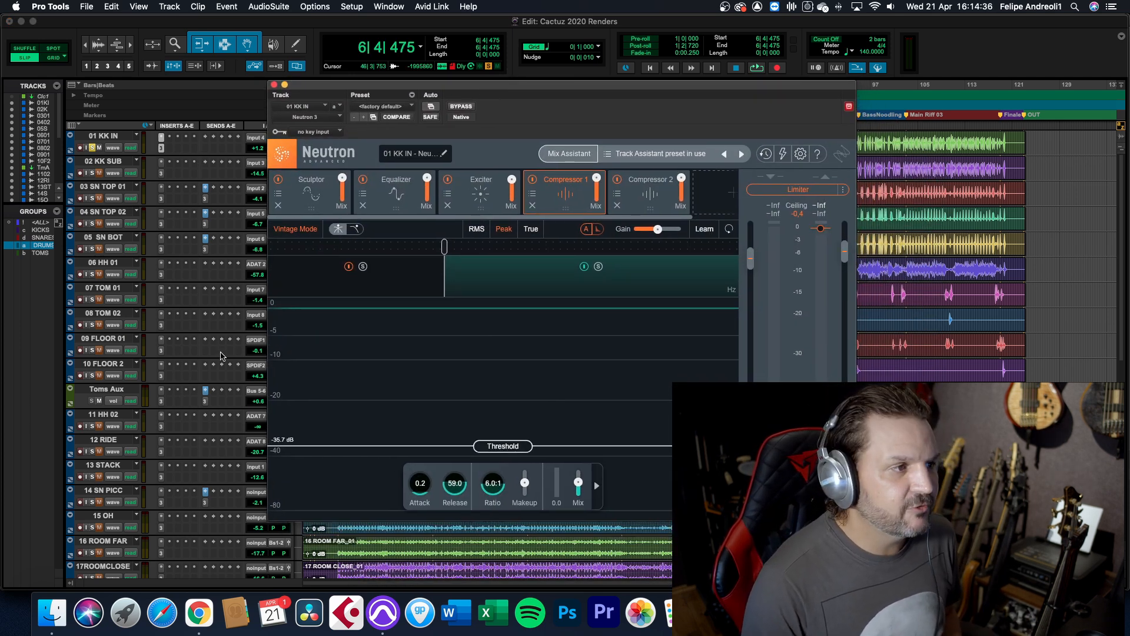
Close the plug-in and review the insert chains across the mixer channels before returning to the Edit window
{"action": "key", "text": "super+equal"}
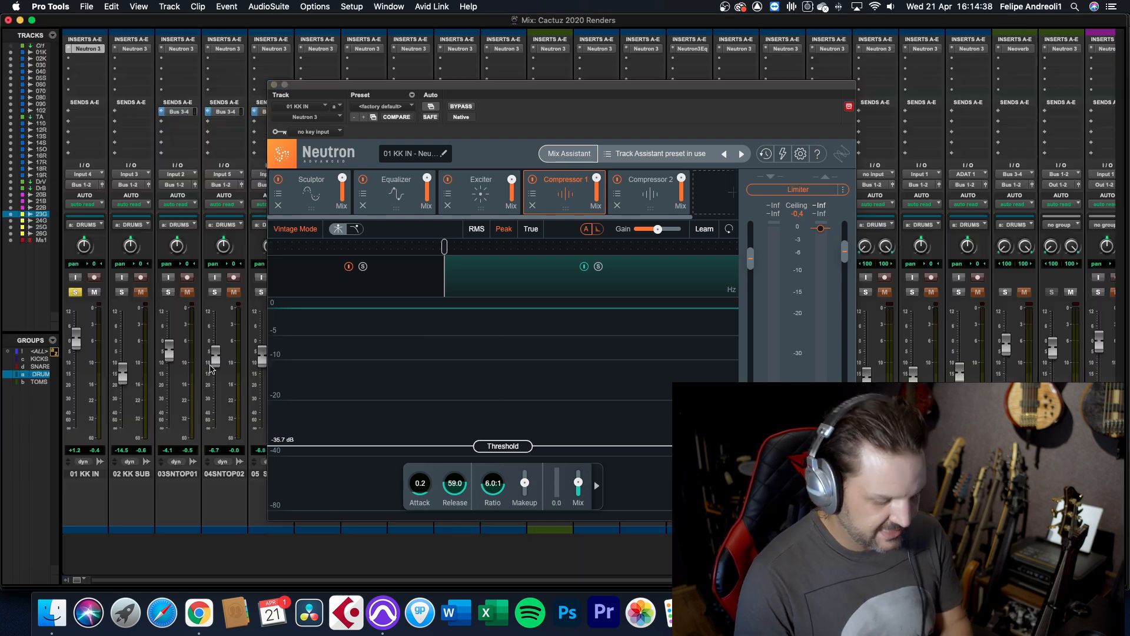
{"action": "left_click", "coordinate": [274, 85]}
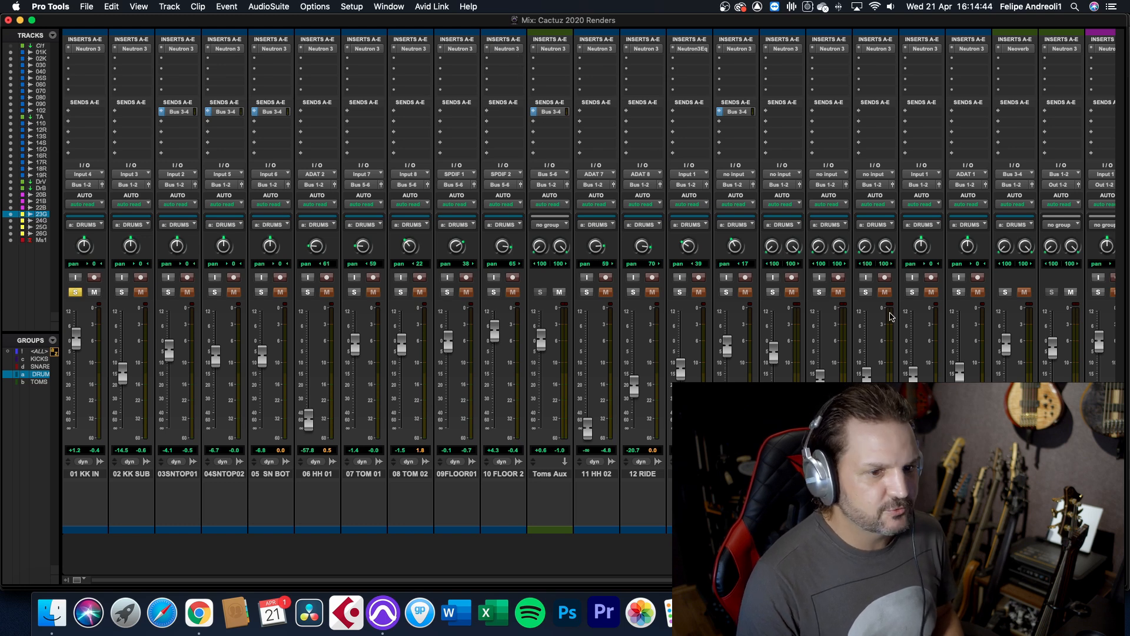
{"action": "scroll", "coordinate": [1004, 350], "scroll_direction": "right", "scroll_amount": 5}
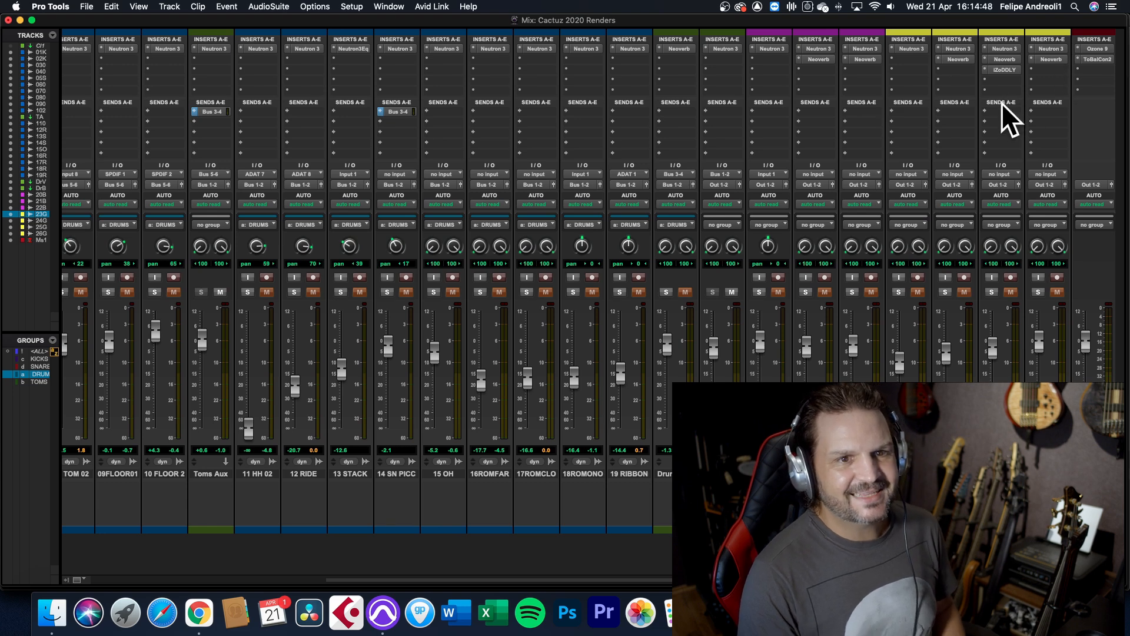
{"action": "scroll", "coordinate": [949, 127], "scroll_direction": "left", "scroll_amount": 5}
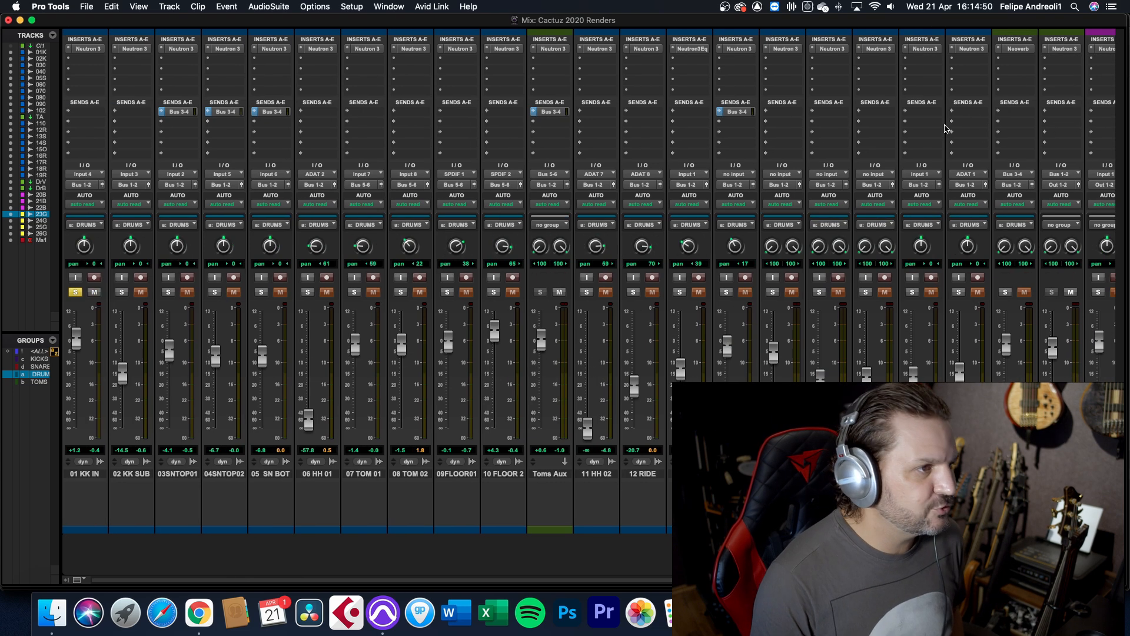
{"action": "key", "text": "super+equal"}
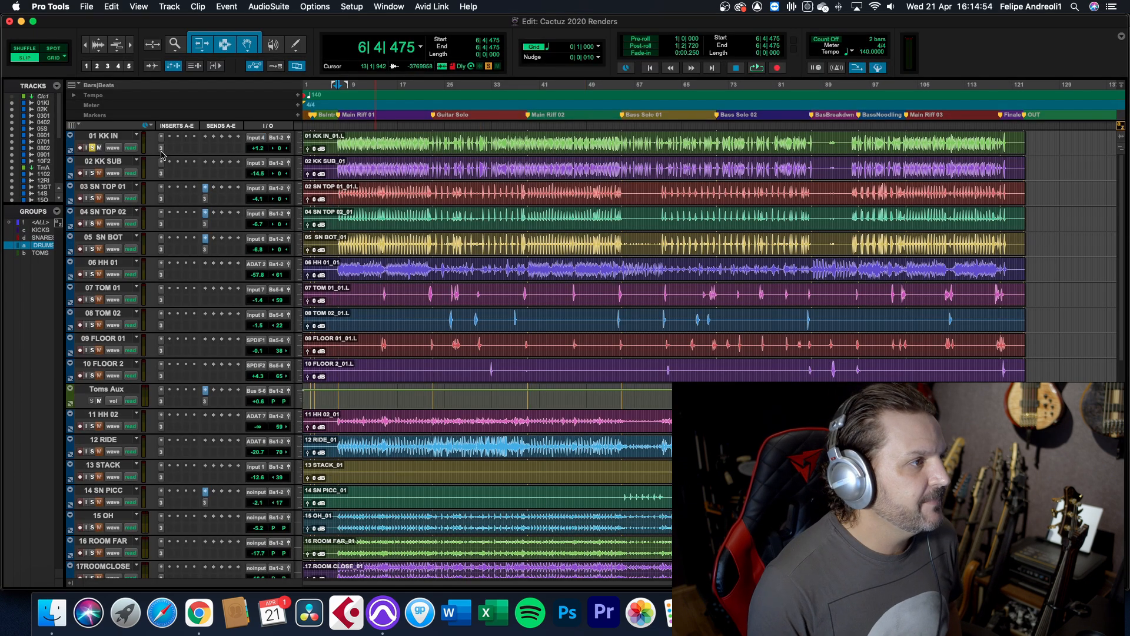
Check Neutron 3 on 01 KK IN, then play the soloed kick and bypass that insert
{"action": "left_click", "coordinate": [161, 149]}
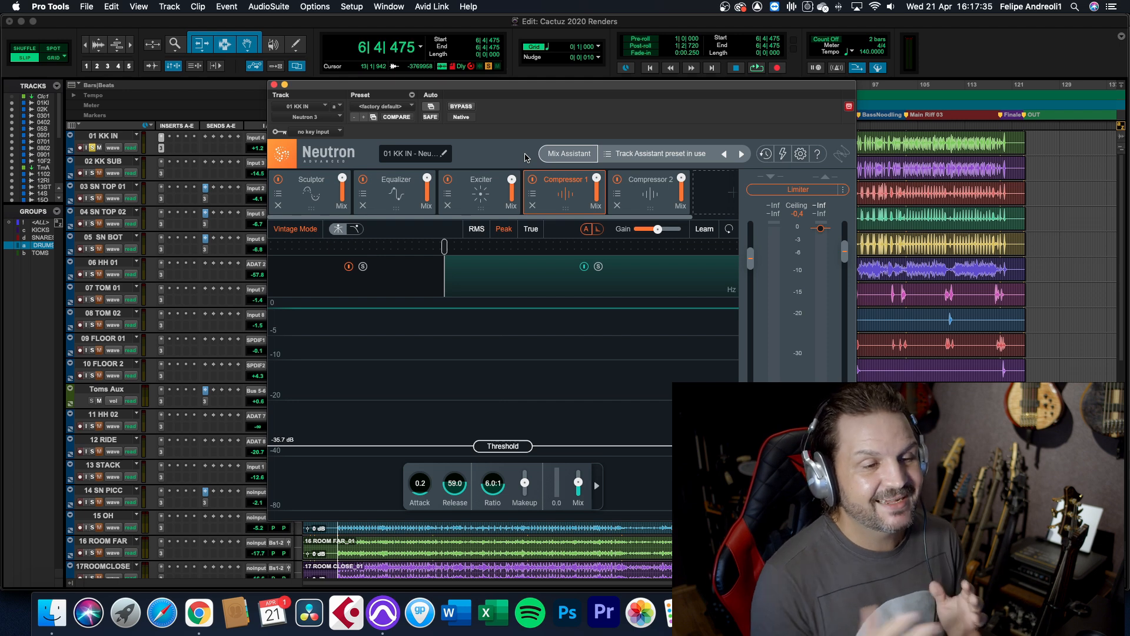
{"action": "left_click", "coordinate": [274, 86]}
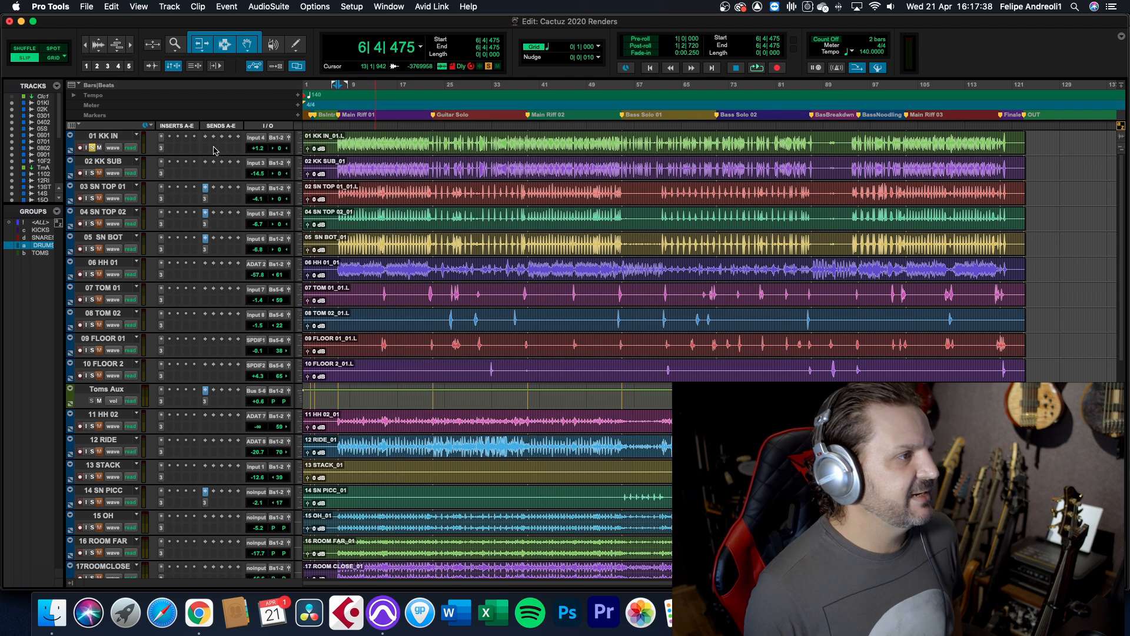
{"action": "key", "text": "space"}
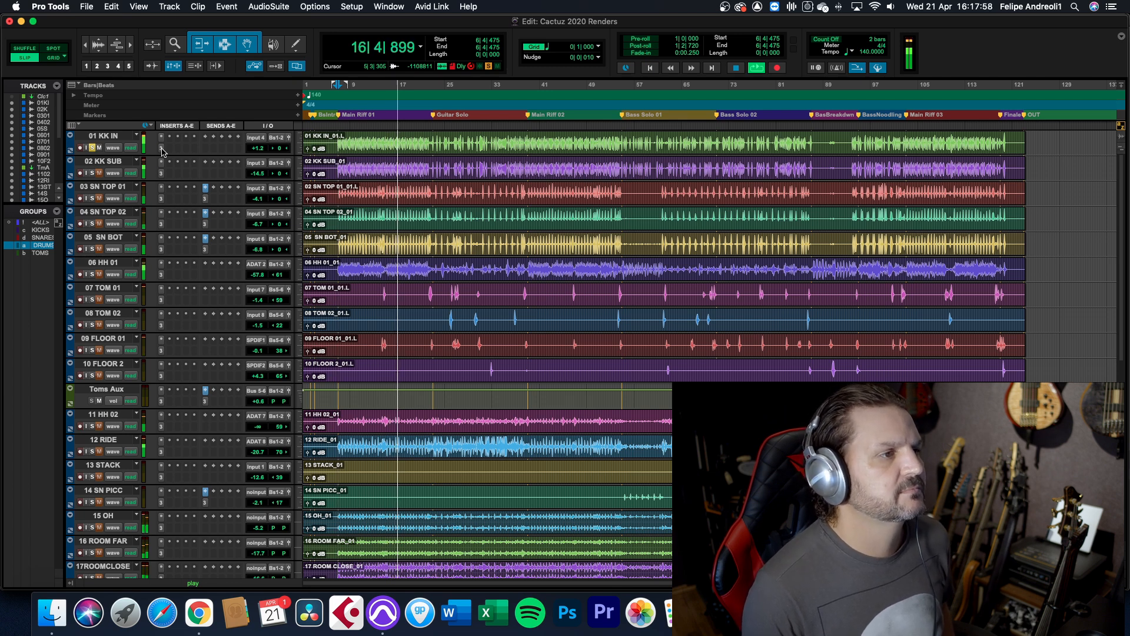
{"action": "key", "text": "space"}
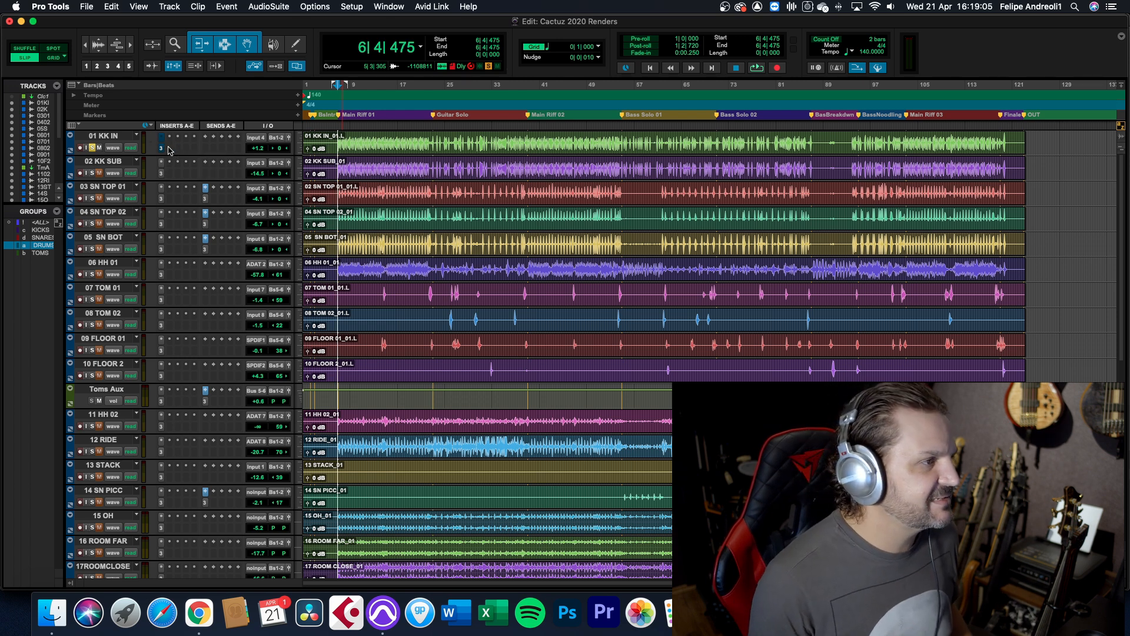
Add a new iZotope Neutron 3 instance to the second insert slot of 01 KK IN and reposition its window
{"action": "left_click", "coordinate": [169, 150]}
{"action": "mouse_move", "coordinate": [169, 151]}
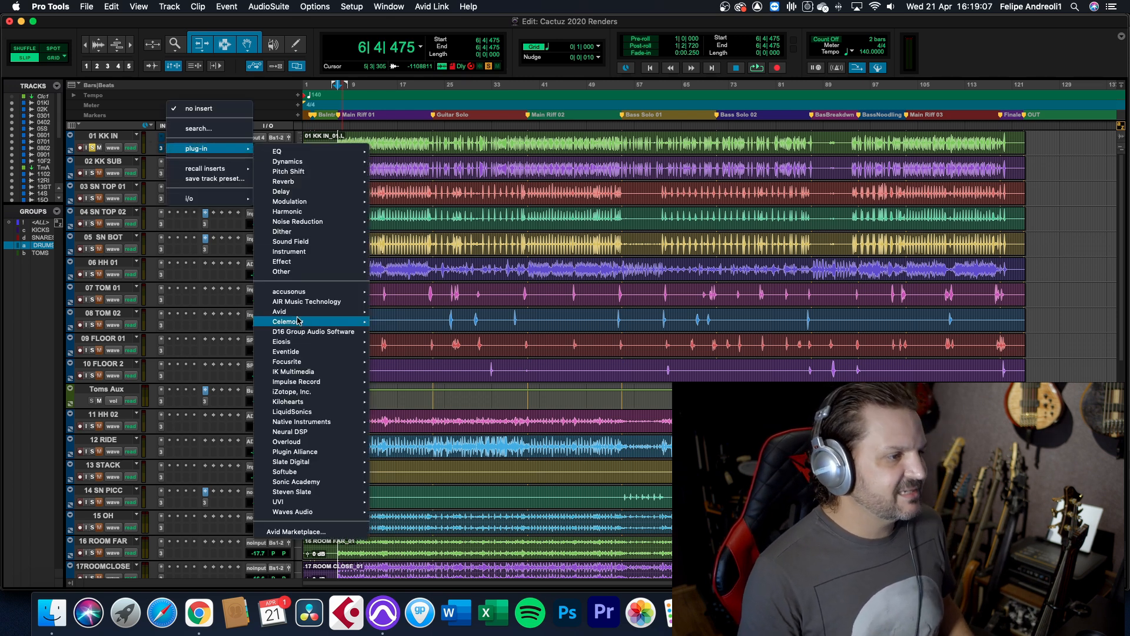
{"action": "mouse_move", "coordinate": [308, 393]}
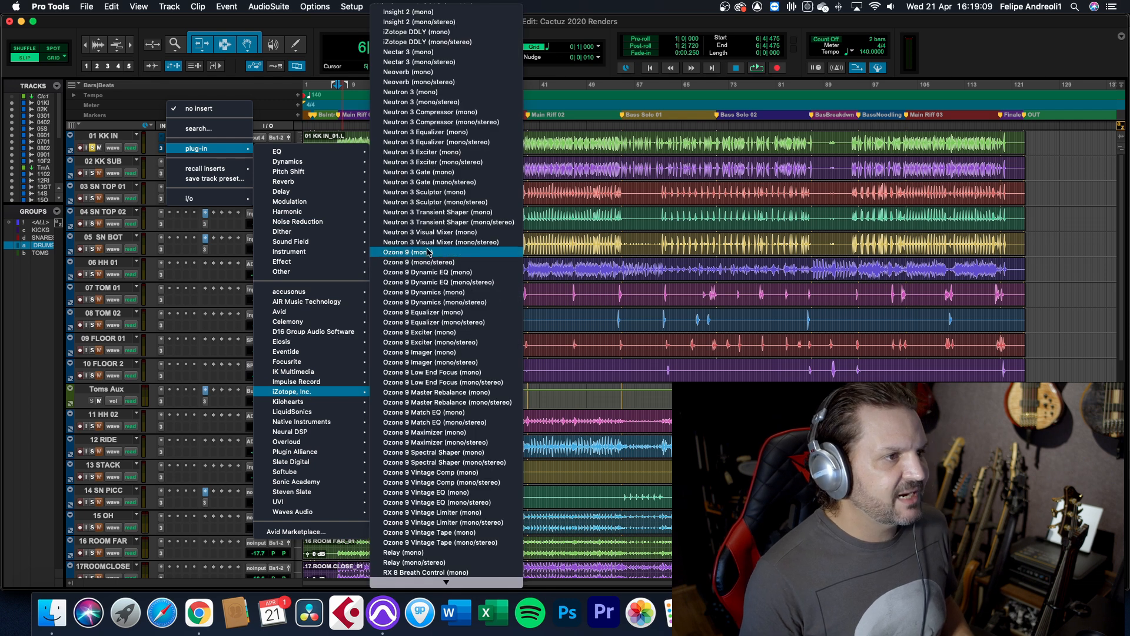
{"action": "left_click", "coordinate": [411, 103]}
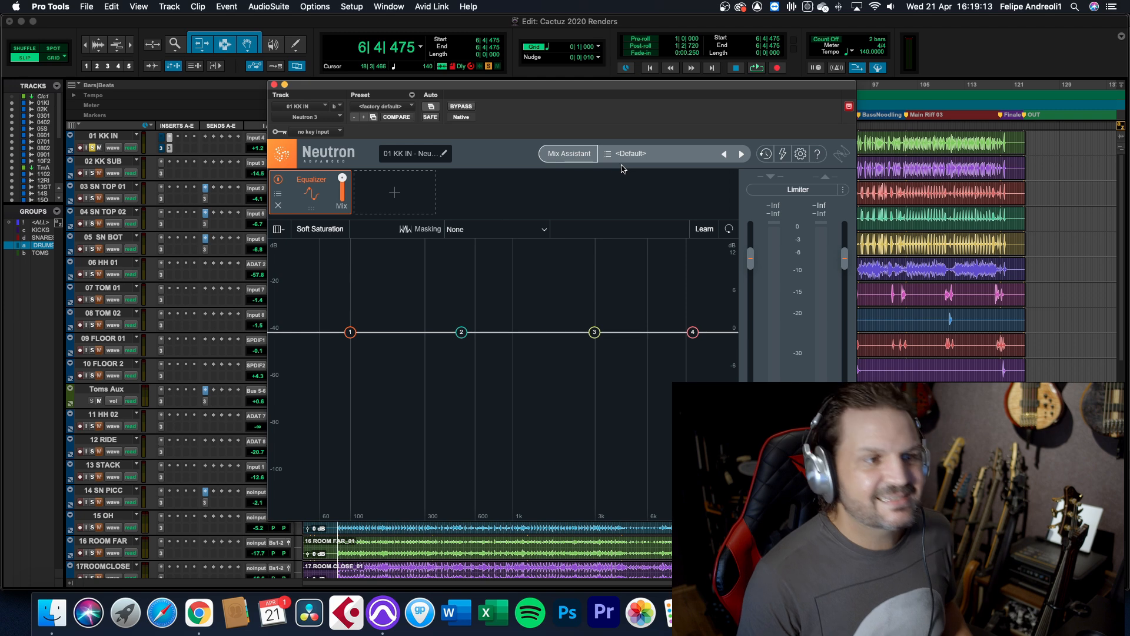
{"action": "left_click_drag", "start_coordinate": [569, 93], "coordinate": [562, 51]}
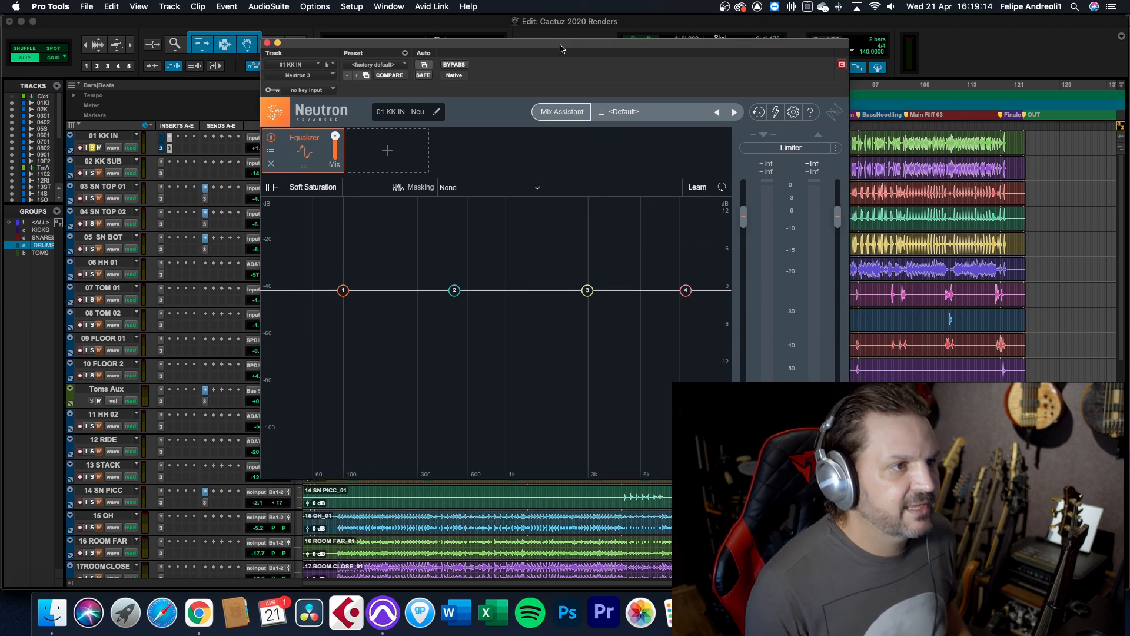
Start the Mix Assistant in Track Enhance mode with instrument Kick, style Upfront and intensity High
{"action": "left_click", "coordinate": [562, 111]}
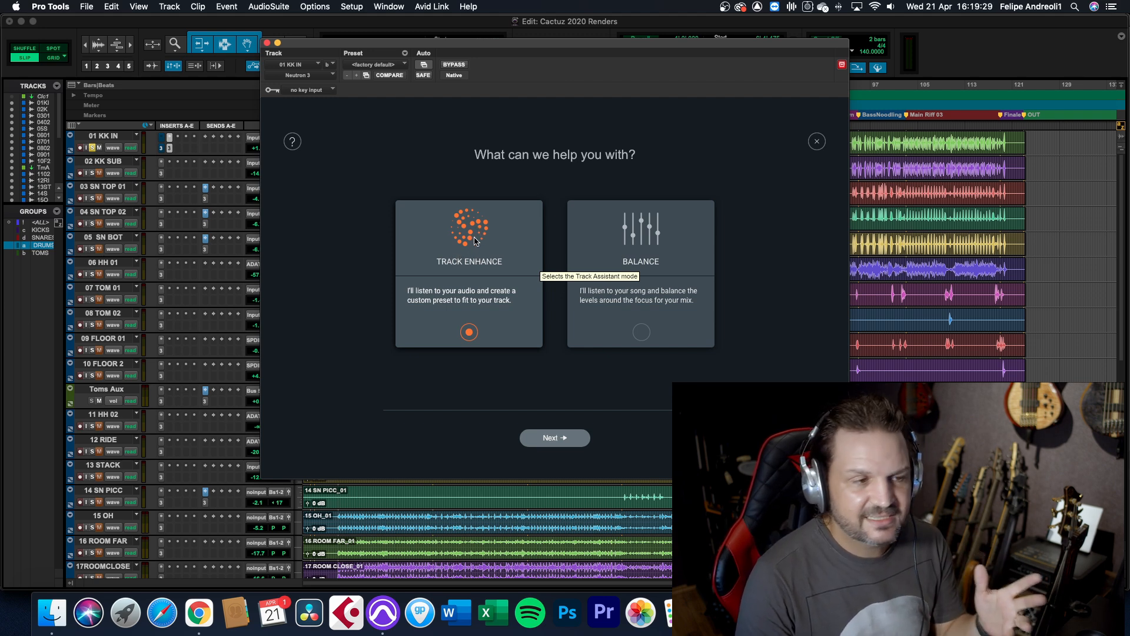
{"action": "left_click", "coordinate": [555, 437]}
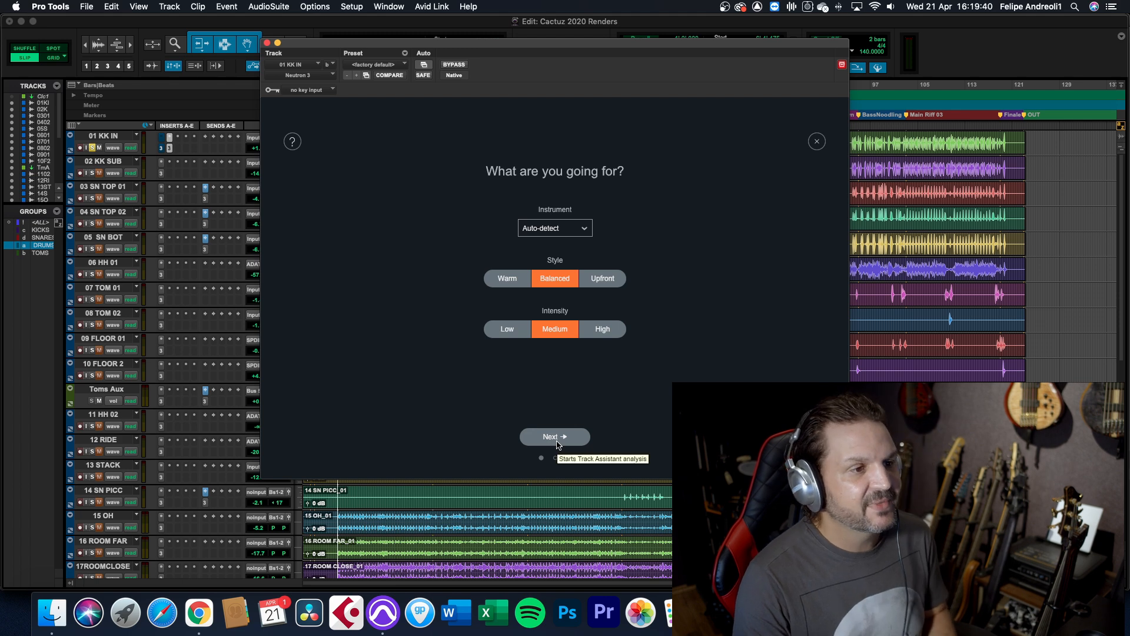
{"action": "left_click", "coordinate": [570, 231]}
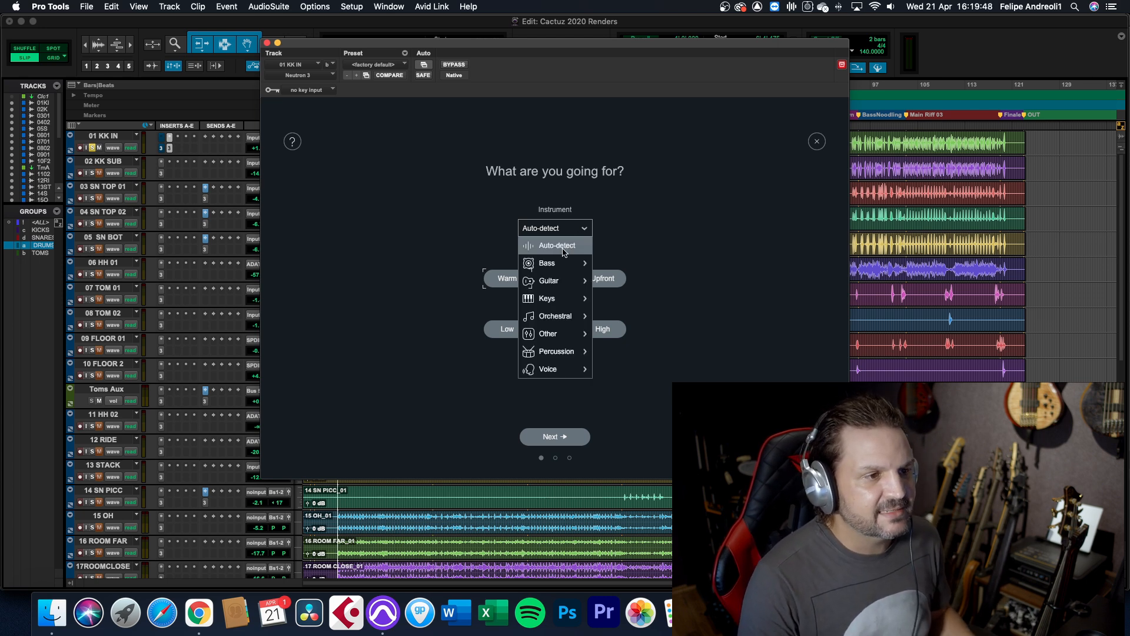
{"action": "mouse_move", "coordinate": [556, 262]}
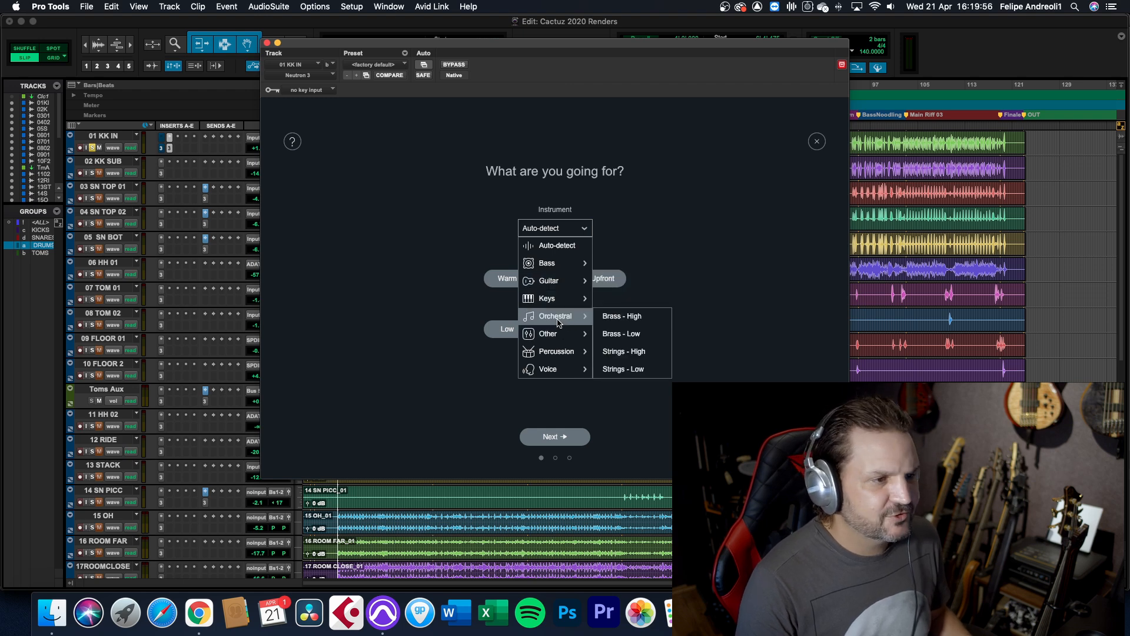
{"action": "mouse_move", "coordinate": [565, 352]}
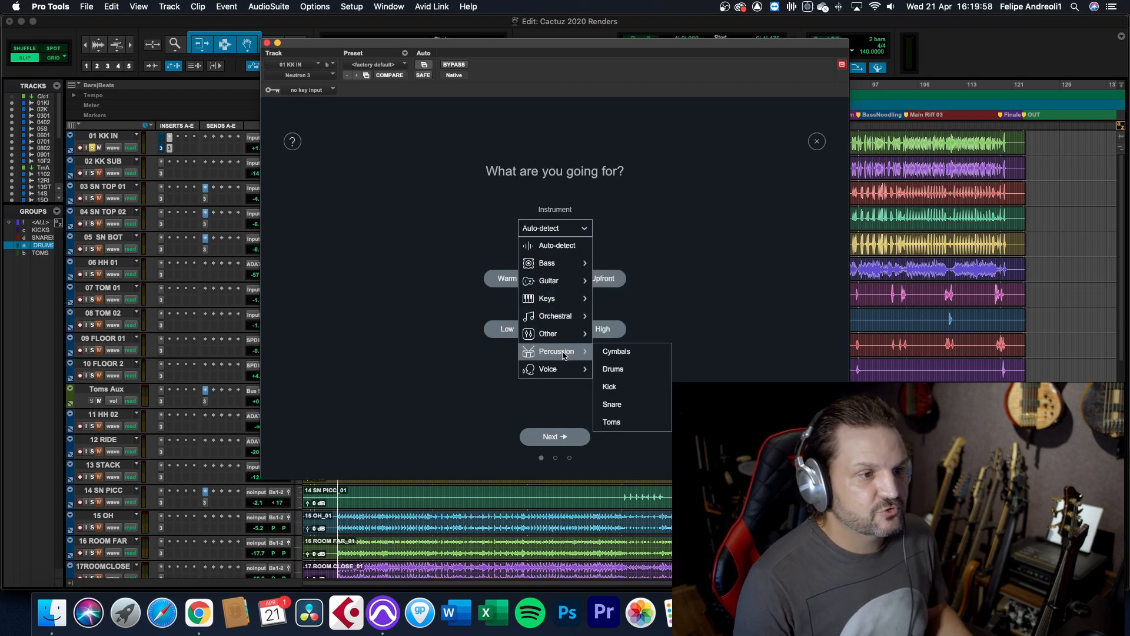
{"action": "left_click", "coordinate": [608, 387]}
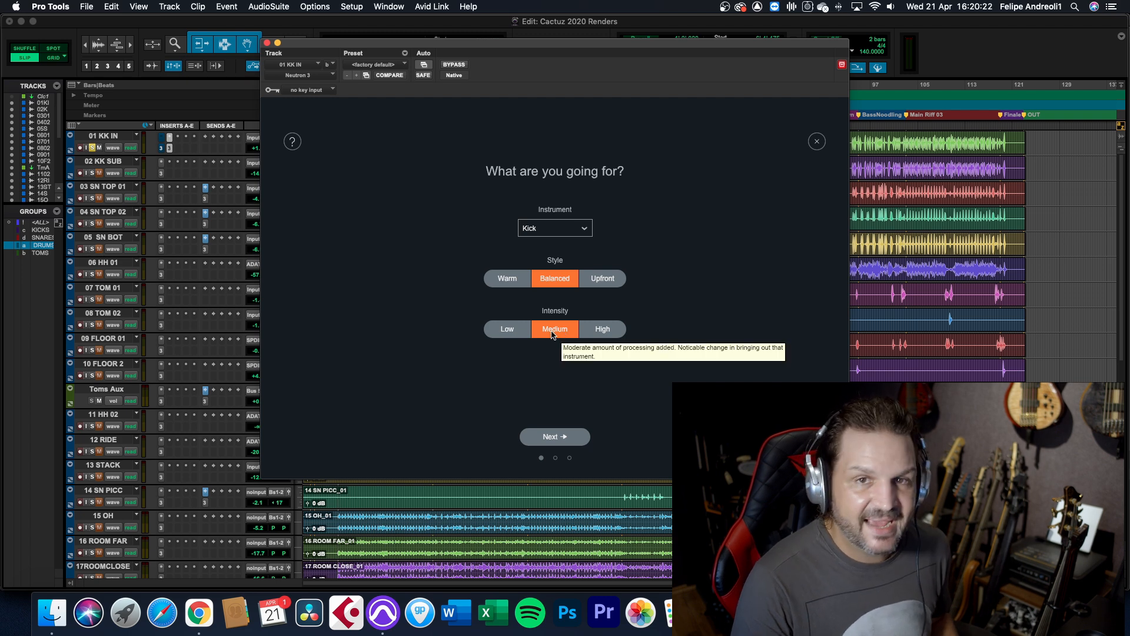
{"action": "left_click", "coordinate": [606, 330]}
{"action": "left_click", "coordinate": [605, 283]}
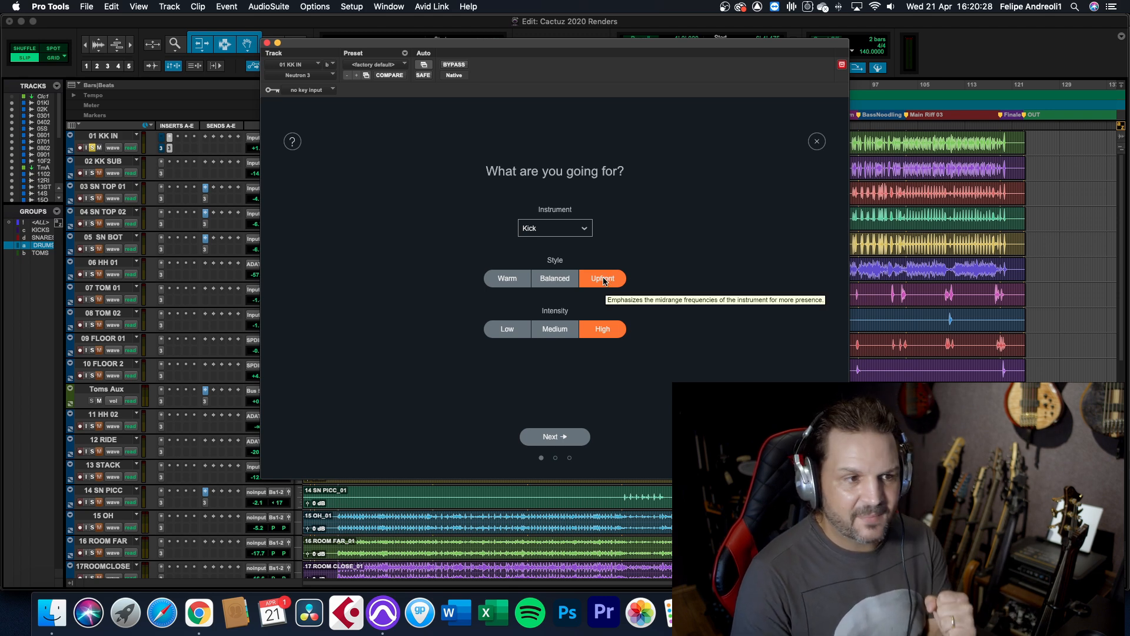
Run the Track Assistant analysis on the playing kick track and accept its suggested processing chain
{"action": "left_click", "coordinate": [560, 438]}
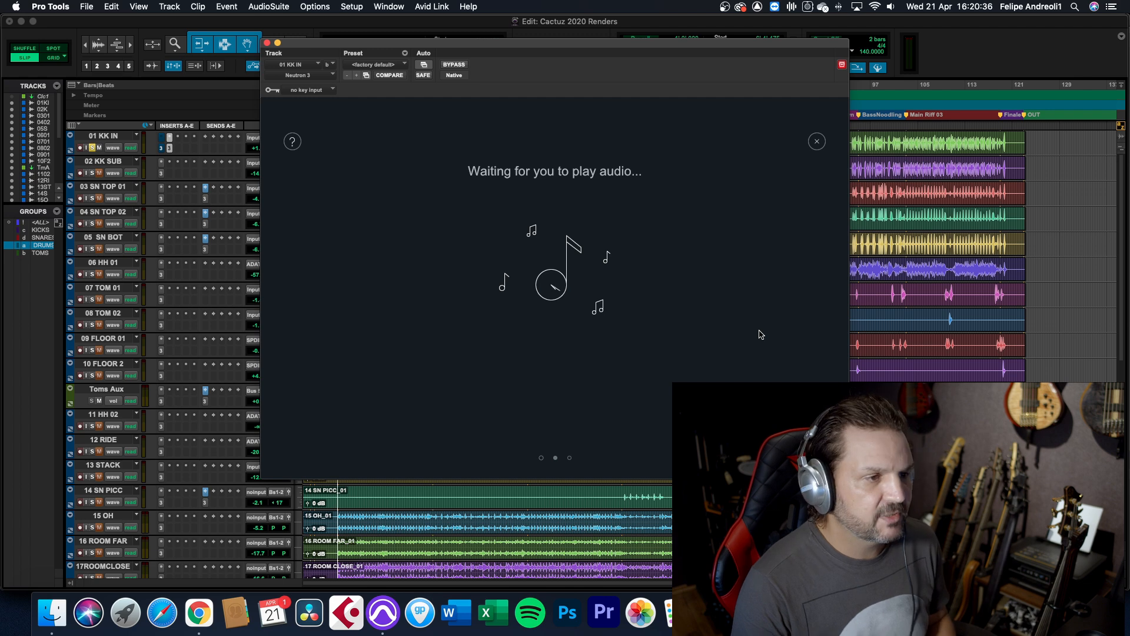
{"action": "key", "text": "space"}
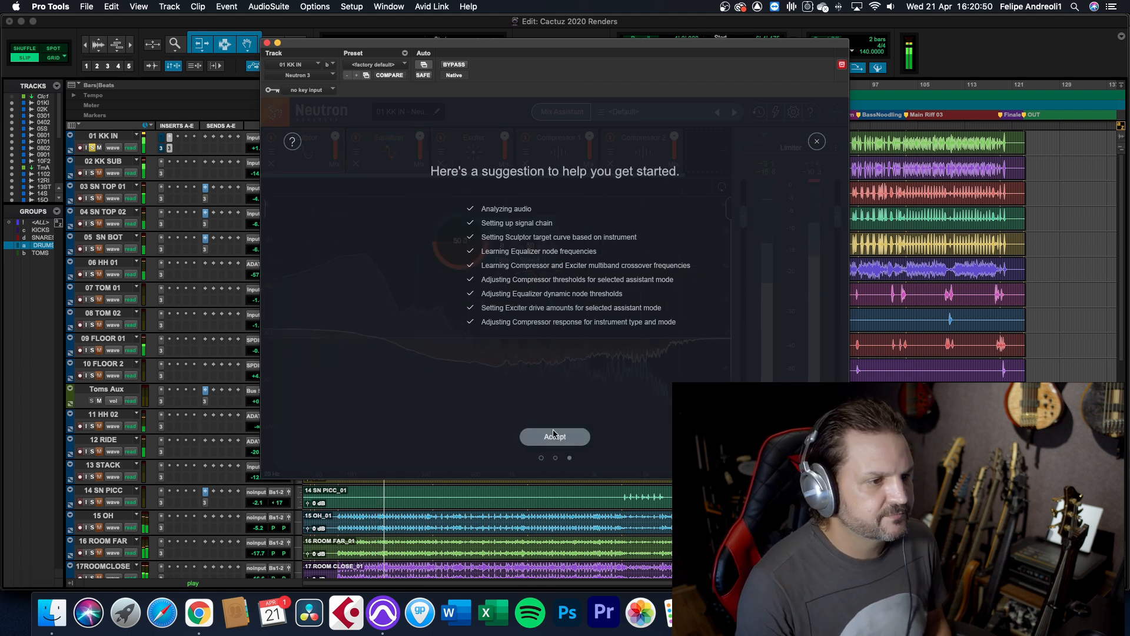
{"action": "left_click", "coordinate": [553, 437]}
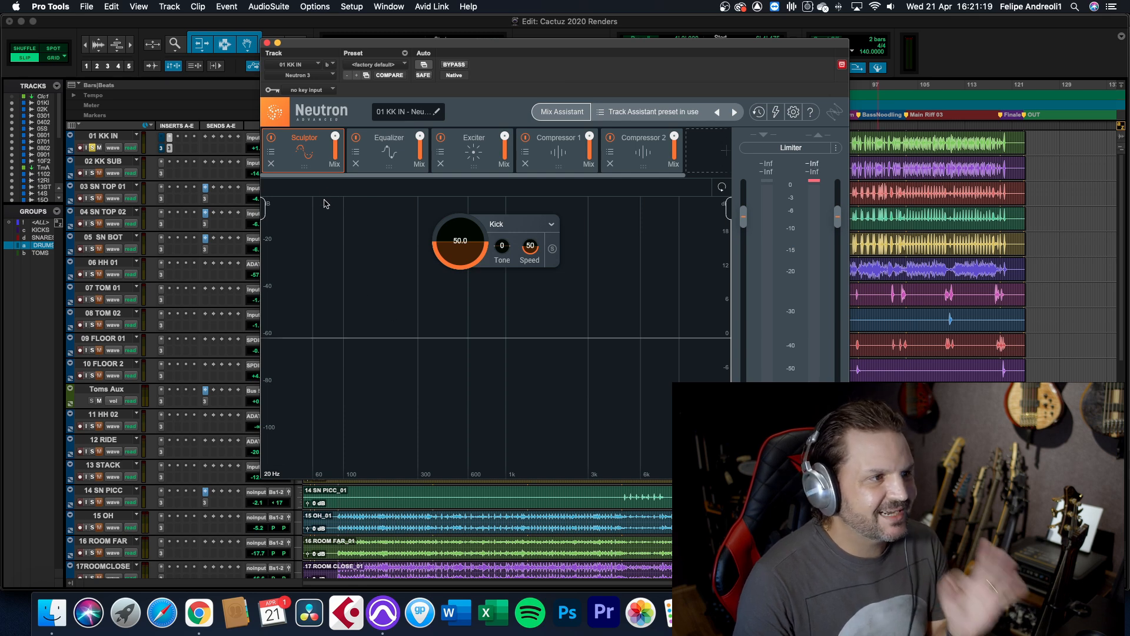
Disable the Equalizer, Exciter and both Compressor modules, and play the kick with the Sculptor amount lowered to 0
{"action": "left_click", "coordinate": [356, 138]}
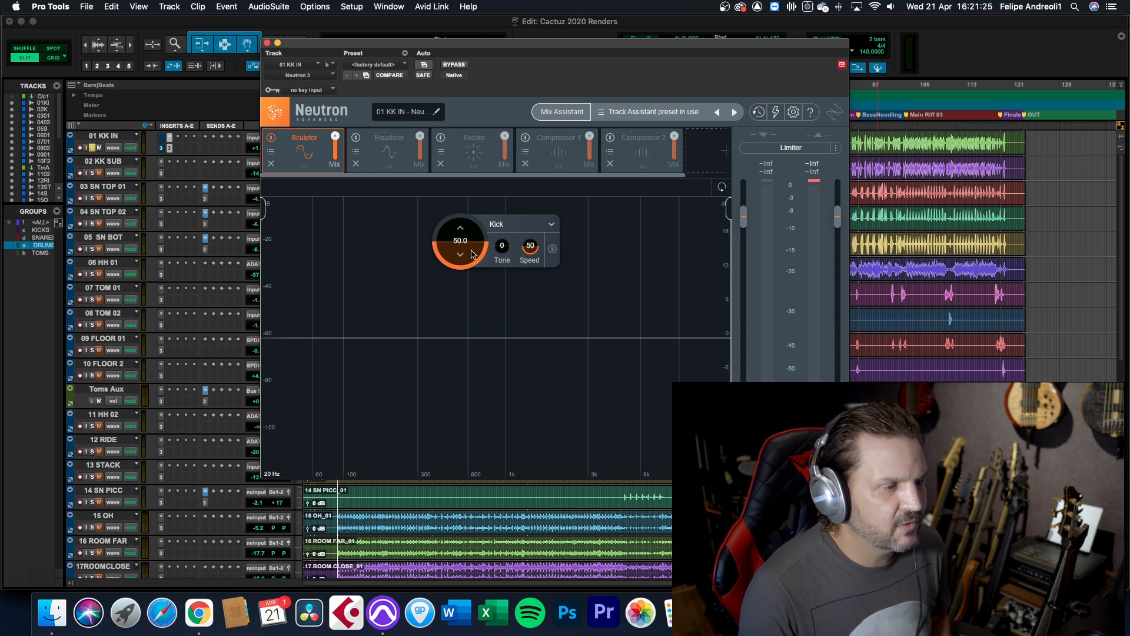
{"action": "key", "text": "space"}
{"action": "mouse_move", "coordinate": [465, 242]}
{"action": "left_mouse_down"}
{"action": "mouse_move", "coordinate": [465, 197]}
{"action": "mouse_move", "coordinate": [473, 303]}
{"action": "left_mouse_up"}
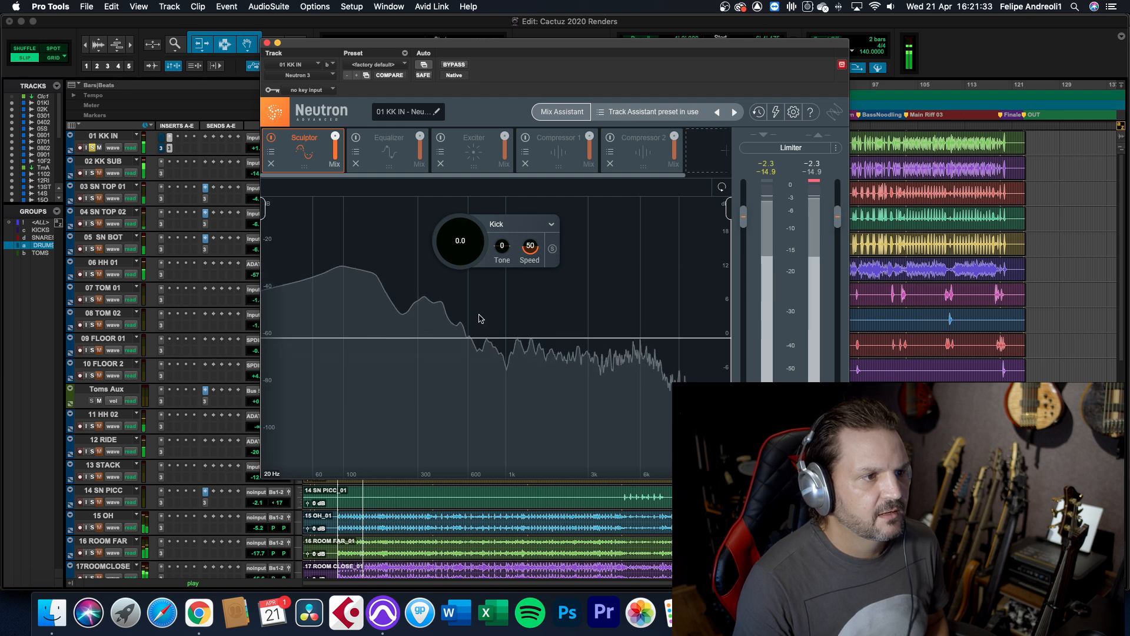
{"action": "key", "text": "space"}
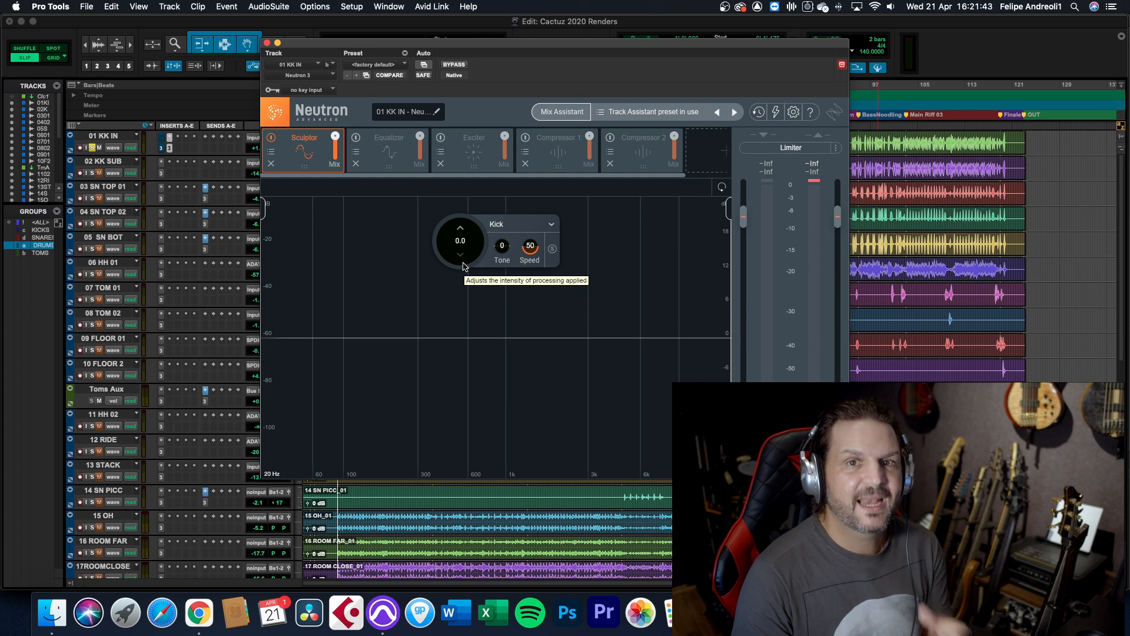
Set the Sculptor amount to 69.2 and its Tone to 29 while listening to the kick
{"action": "key", "text": "space"}
{"action": "left_click_drag", "start_coordinate": [462, 268], "coordinate": [461, 218]}
{"action": "key", "text": "space"}
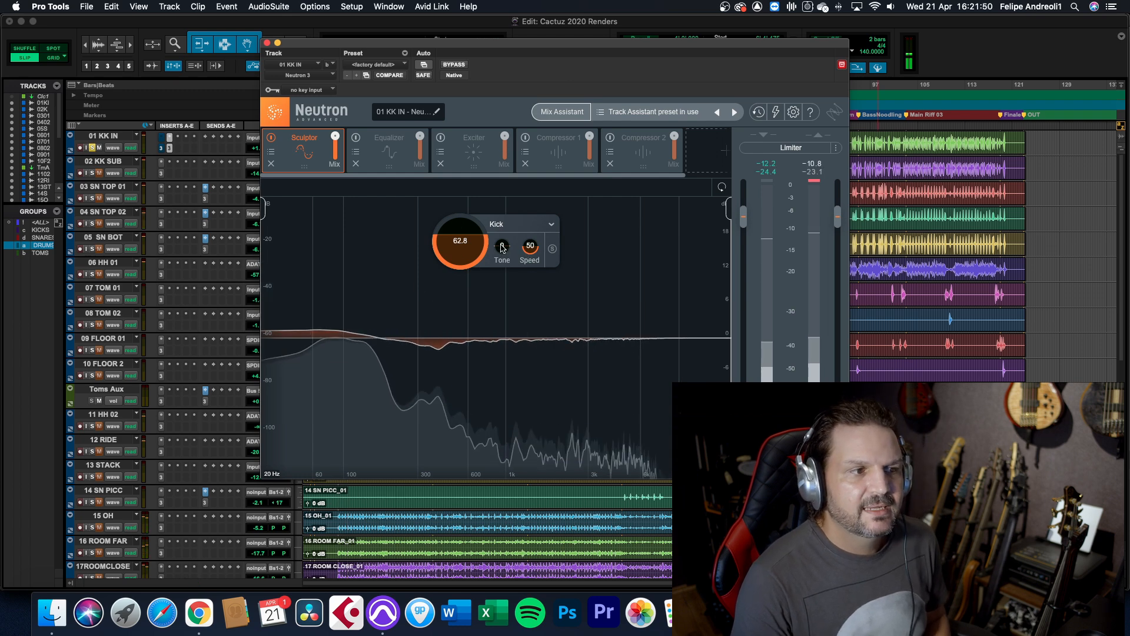
{"action": "left_click_drag", "start_coordinate": [502, 237], "coordinate": [504, 208]}
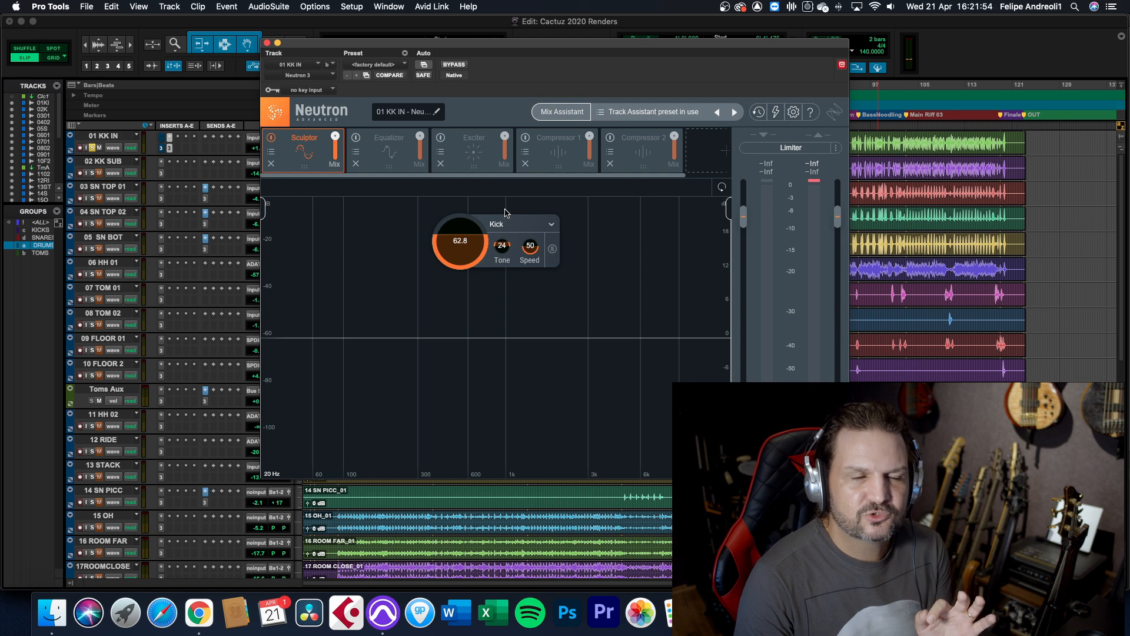
{"action": "left_click_drag", "start_coordinate": [501, 252], "coordinate": [501, 270]}
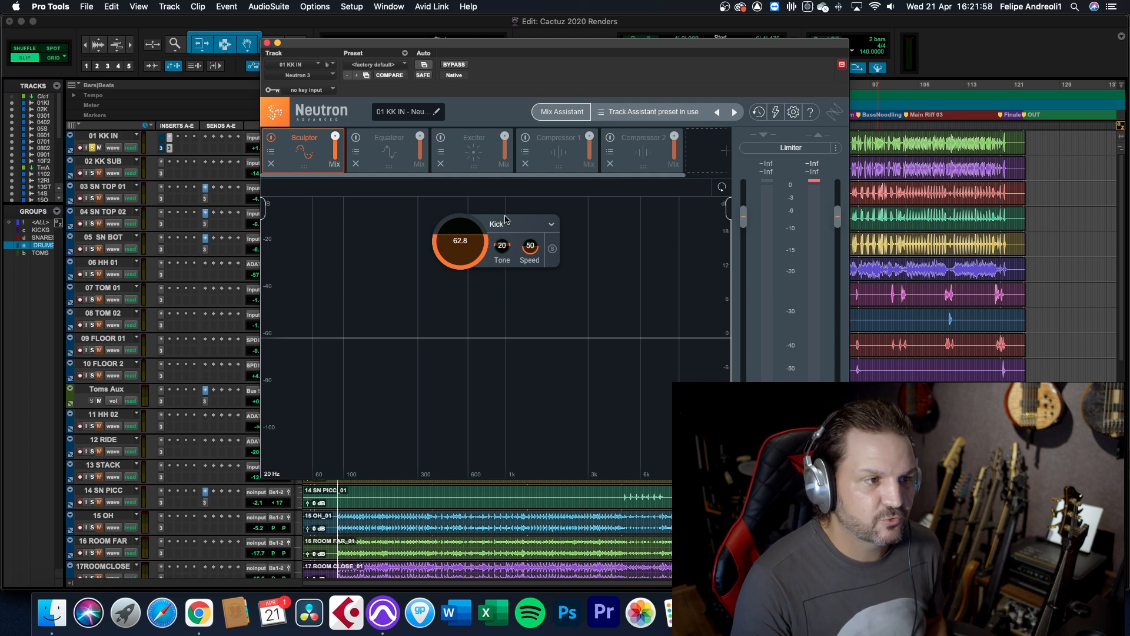
{"action": "key", "text": "space"}
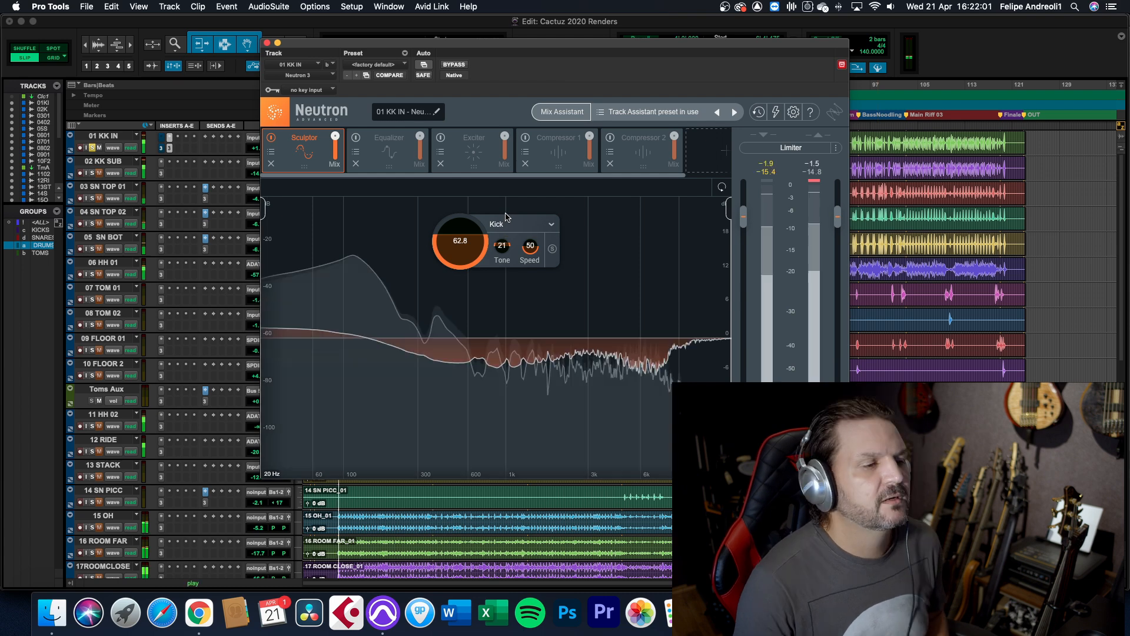
{"action": "left_click", "coordinate": [463, 230]}
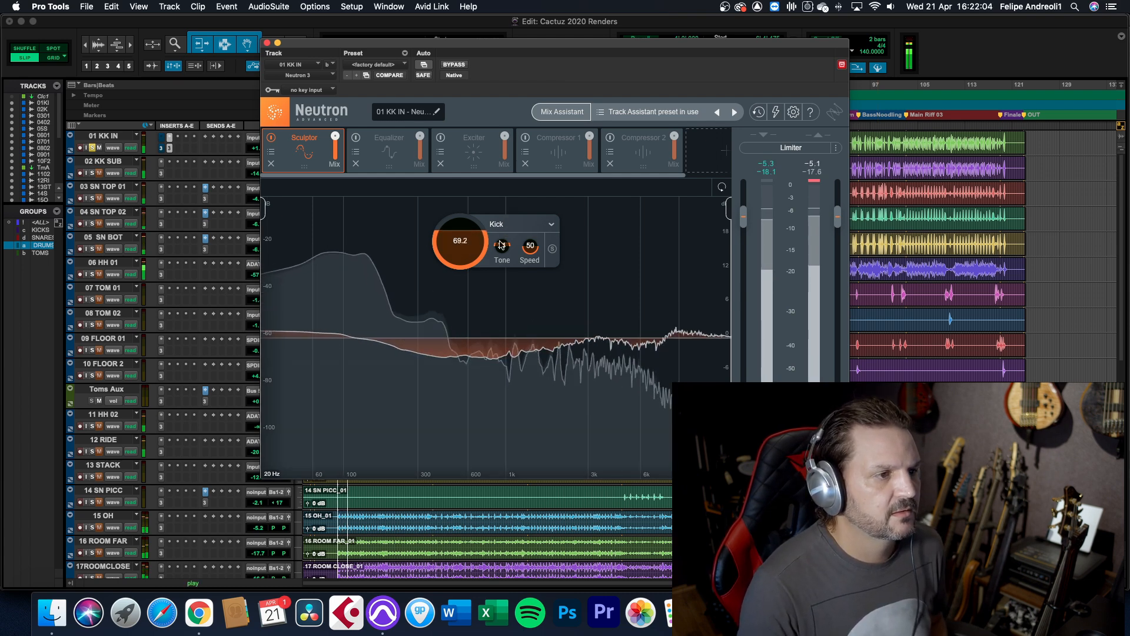
{"action": "left_click_drag", "start_coordinate": [500, 237], "coordinate": [503, 231]}
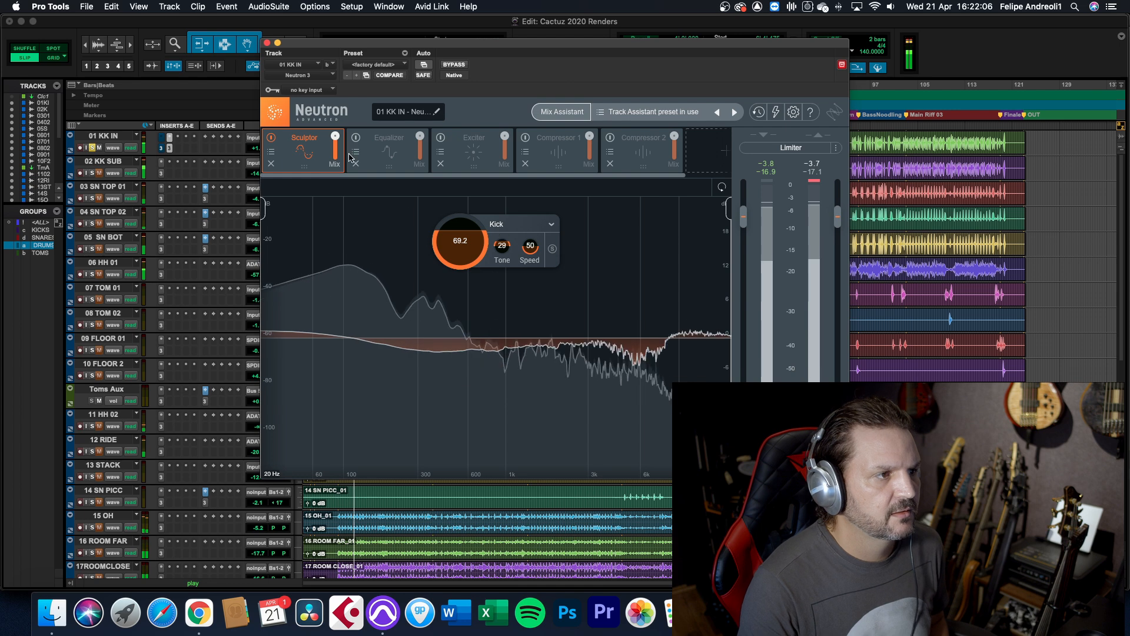
Compare the kick without and with the Sculptor by lowering its Mix almost to zero and restoring it to full
{"action": "left_click_drag", "start_coordinate": [336, 151], "coordinate": [334, 193]}
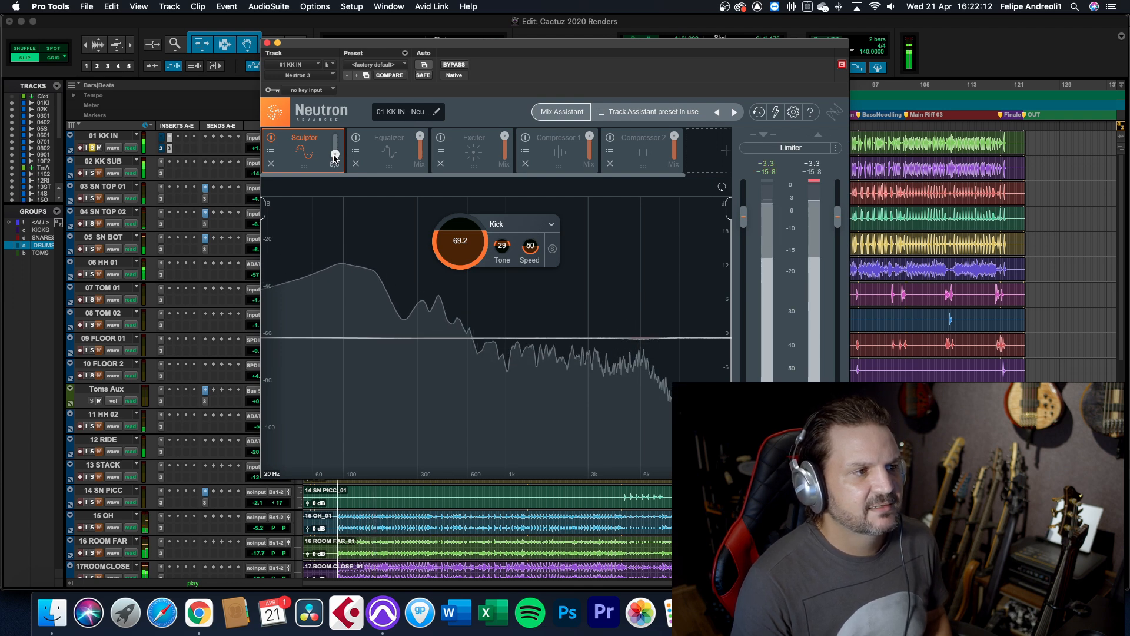
{"action": "left_click_drag", "start_coordinate": [334, 156], "coordinate": [337, 138]}
{"action": "left_click_drag", "start_coordinate": [333, 69], "coordinate": [341, 4]}
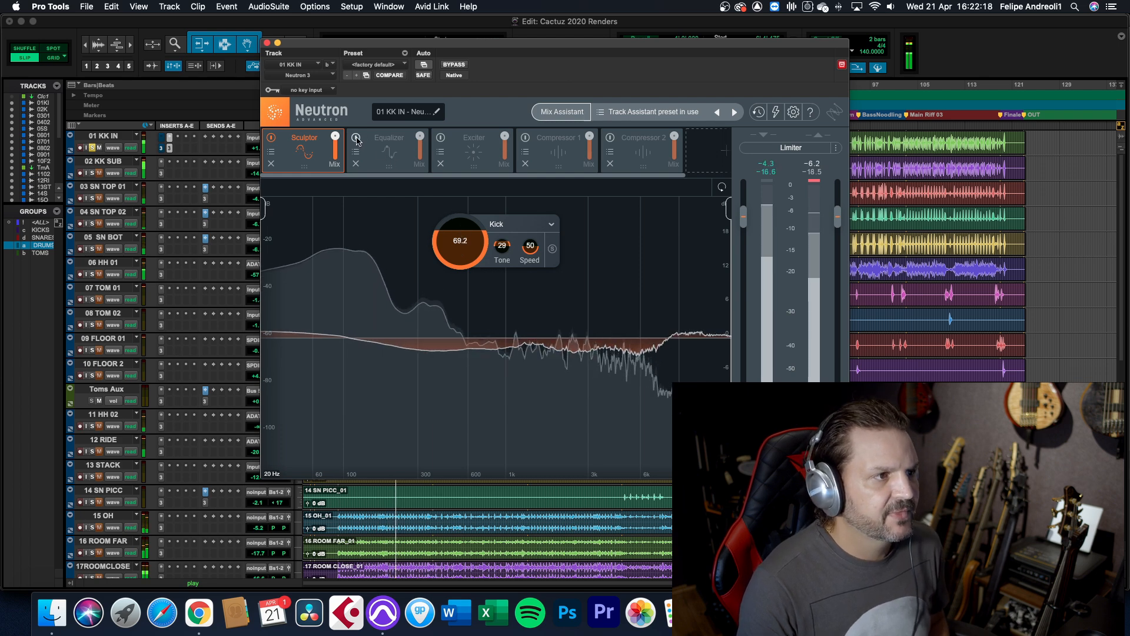
Enable the Equalizer, shift high-shelf band 11 up in frequency and boost band 6 by 10.6 dB at 4876 Hz with Q 0.7
{"action": "left_click", "coordinate": [382, 150]}
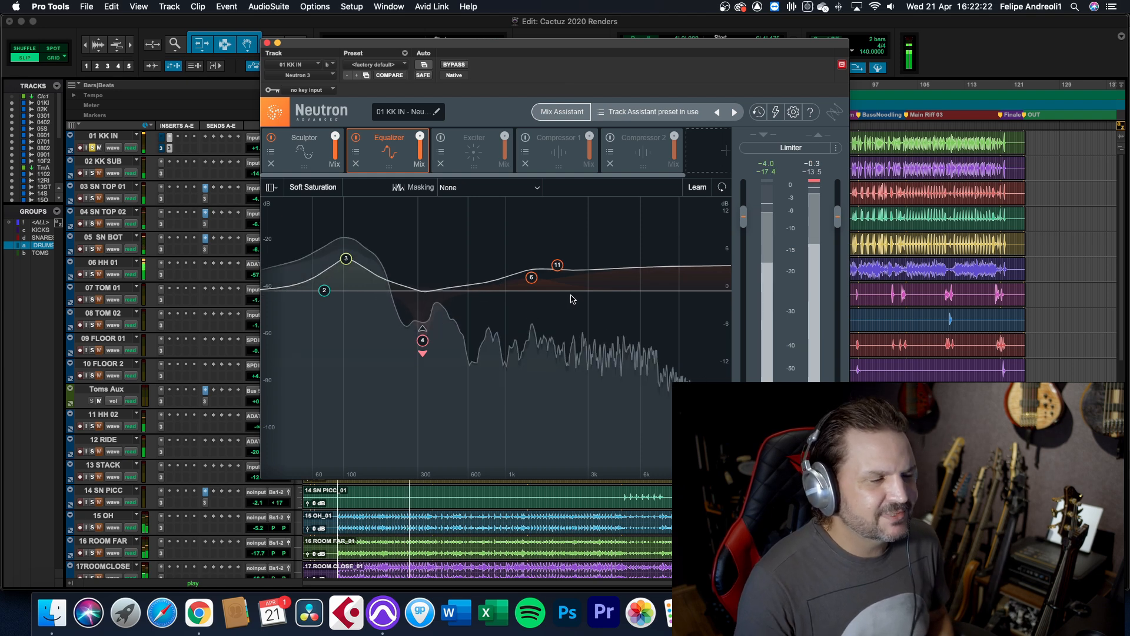
{"action": "left_click_drag", "start_coordinate": [556, 266], "coordinate": [631, 267]}
{"action": "left_click_drag", "start_coordinate": [531, 281], "coordinate": [623, 226]}
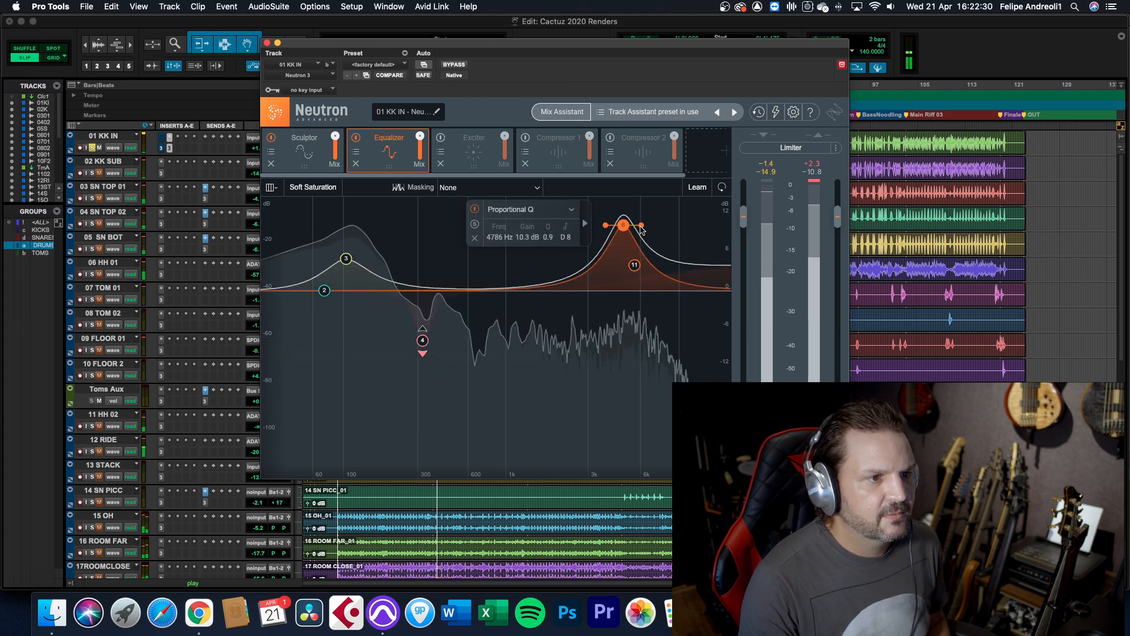
{"action": "left_click_drag", "start_coordinate": [623, 226], "coordinate": [608, 227]}
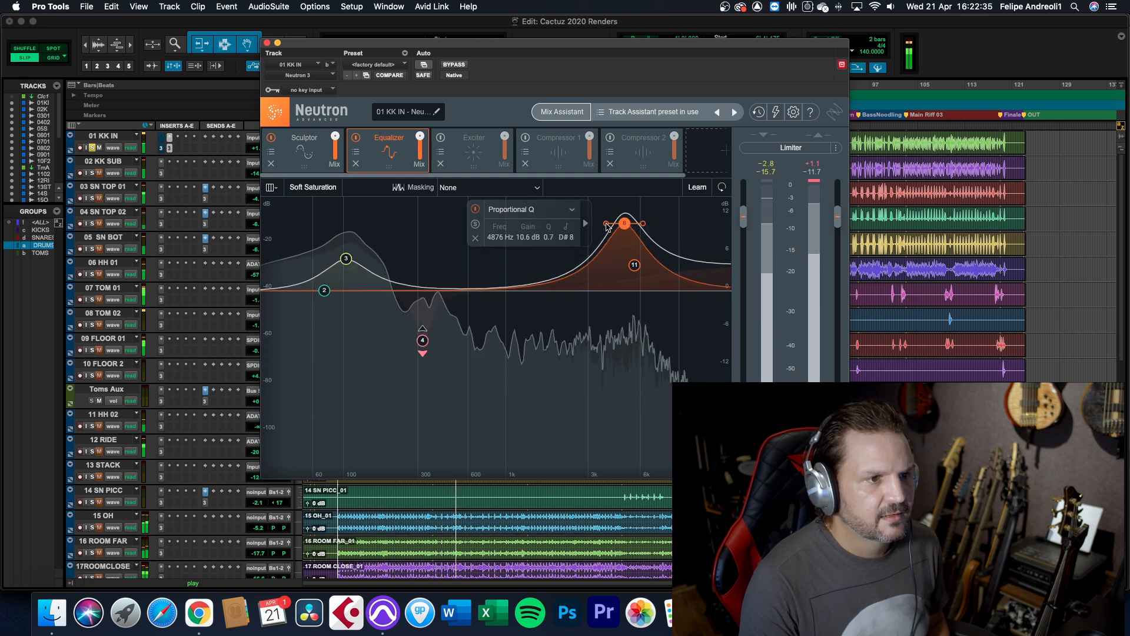
Make EQ band 4 a static 13.7 dB cut at 189 Hz, and raise bands 2 and 3, with band 3 at 6.0 dB and 102 Hz
{"action": "left_click", "coordinate": [422, 341]}
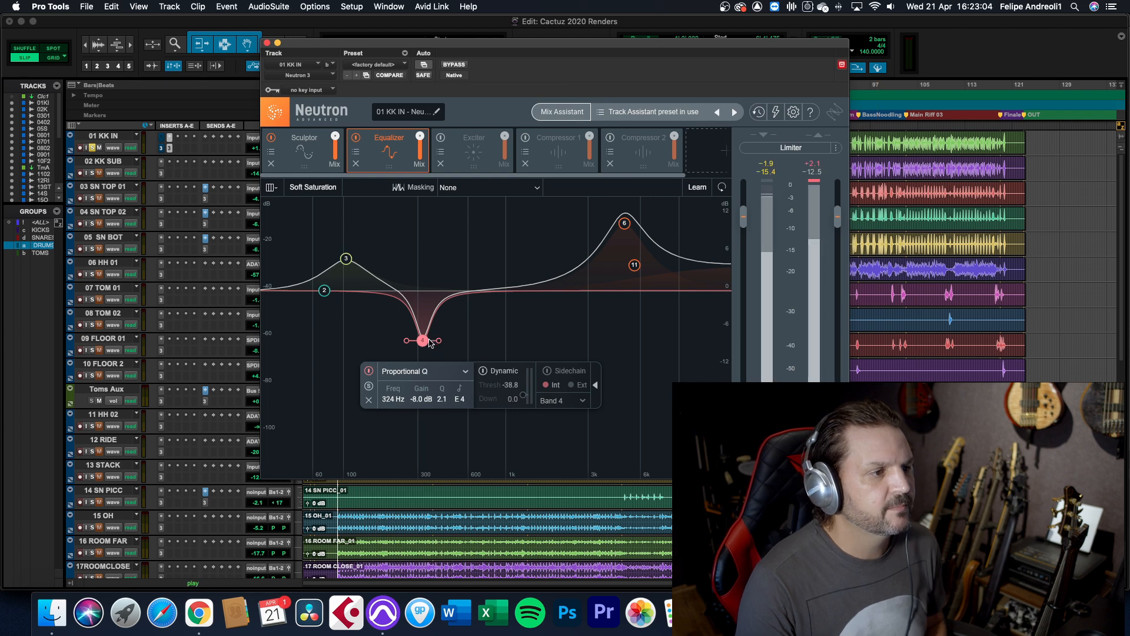
{"action": "left_click_drag", "start_coordinate": [430, 339], "coordinate": [390, 380]}
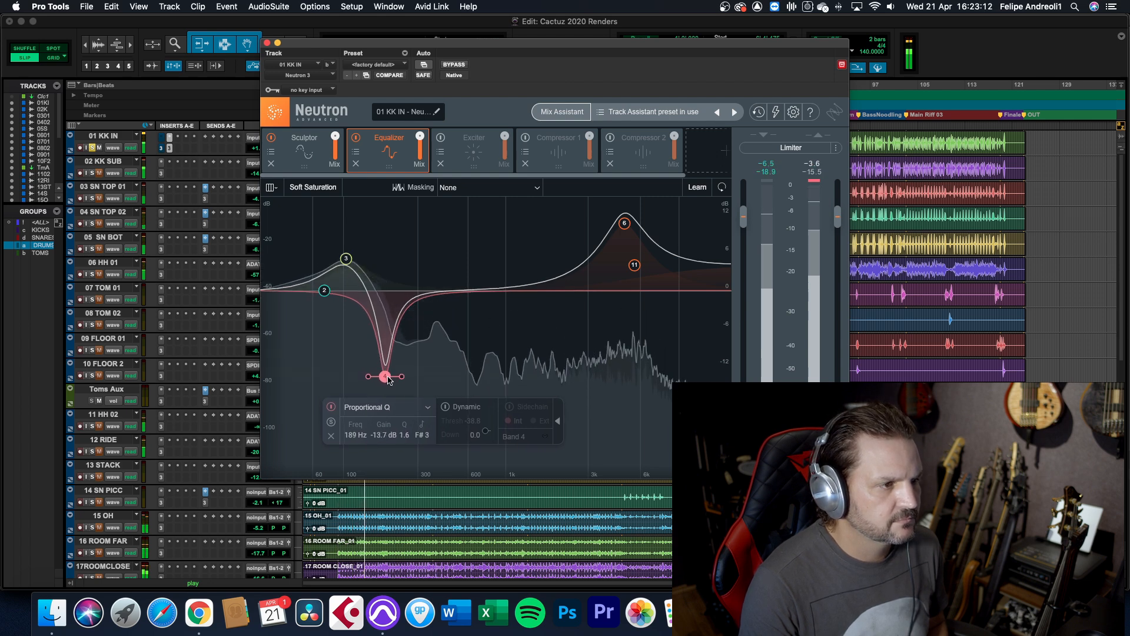
{"action": "left_click", "coordinate": [326, 289]}
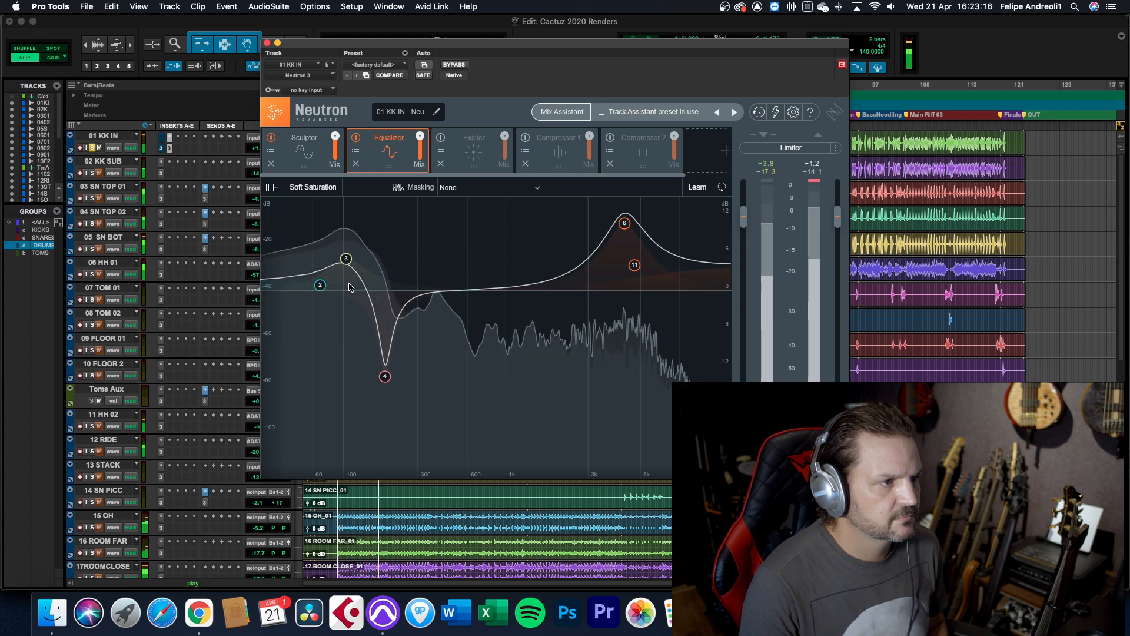
{"action": "left_click", "coordinate": [346, 259]}
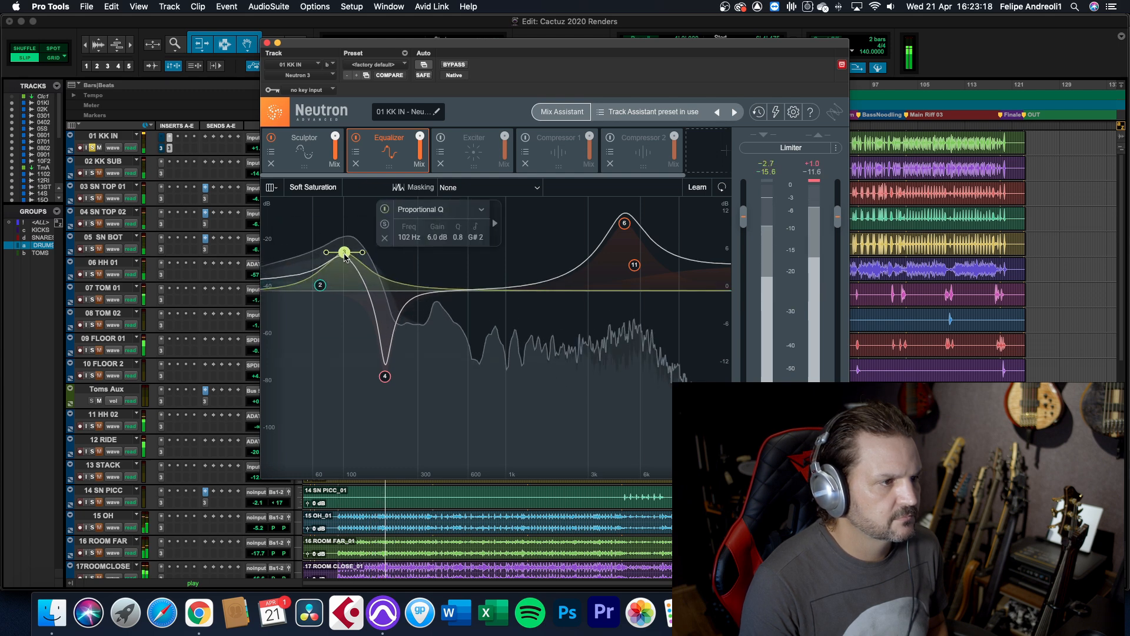
Audition the frequency ranges around EQ bands 3 and 4 one after the other
{"action": "left_click", "coordinate": [384, 225]}
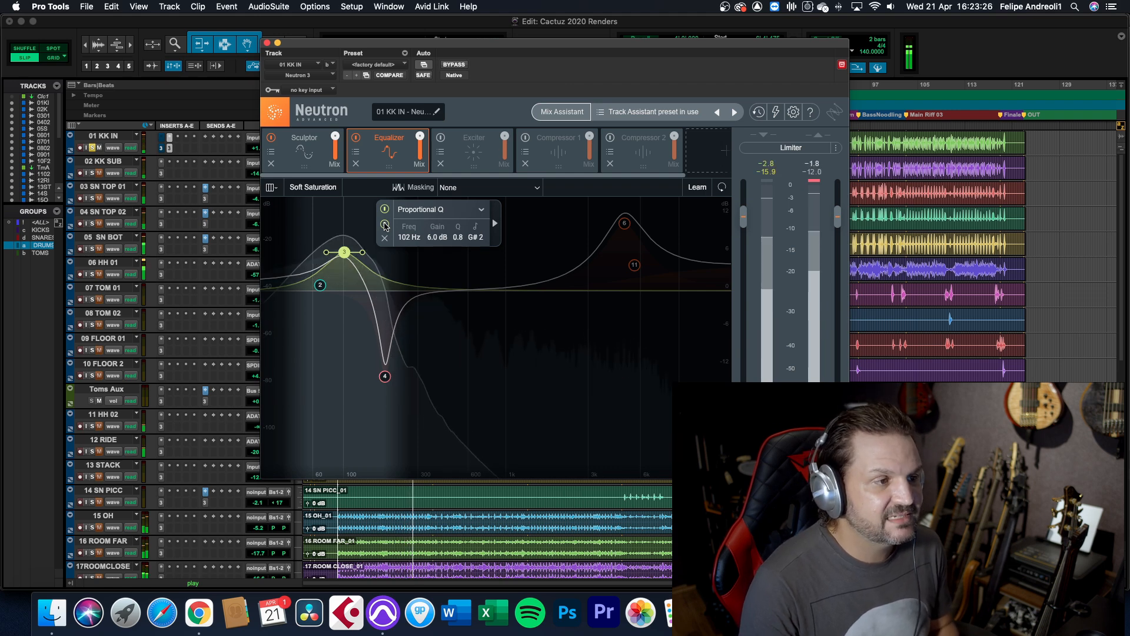
{"action": "left_click", "coordinate": [384, 224]}
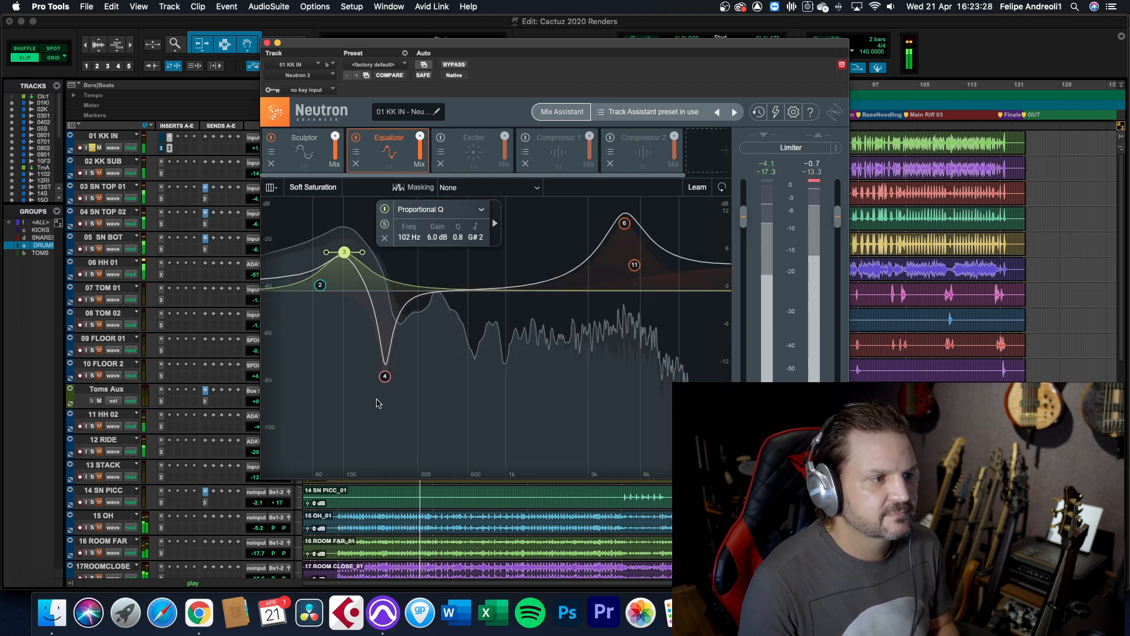
{"action": "left_click", "coordinate": [384, 376]}
{"action": "left_click", "coordinate": [331, 423]}
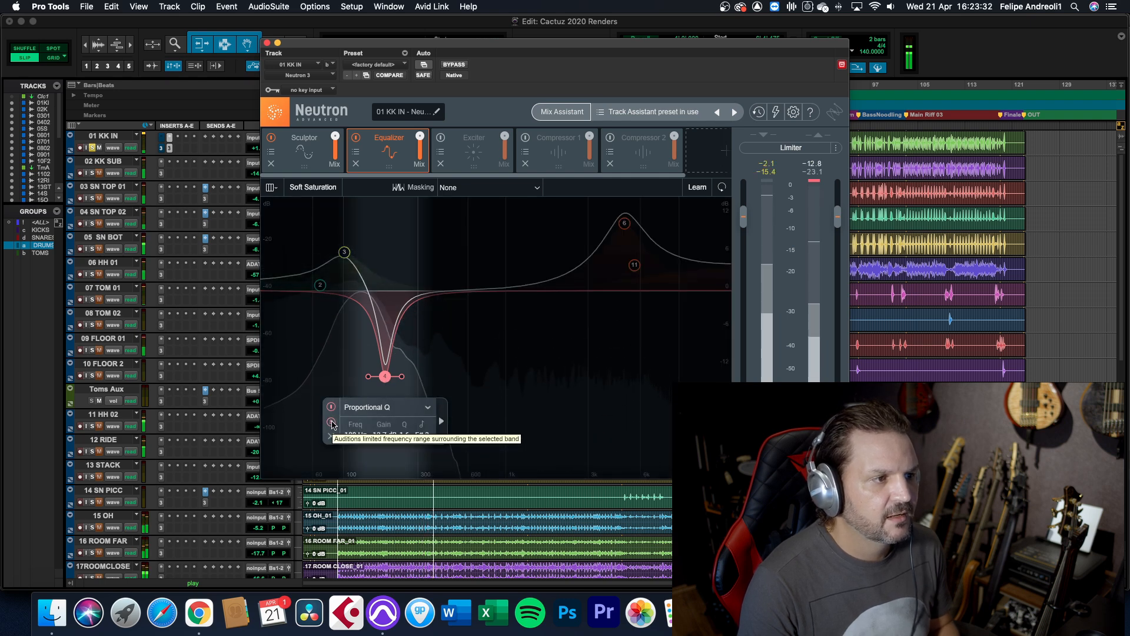
{"action": "left_click", "coordinate": [332, 423]}
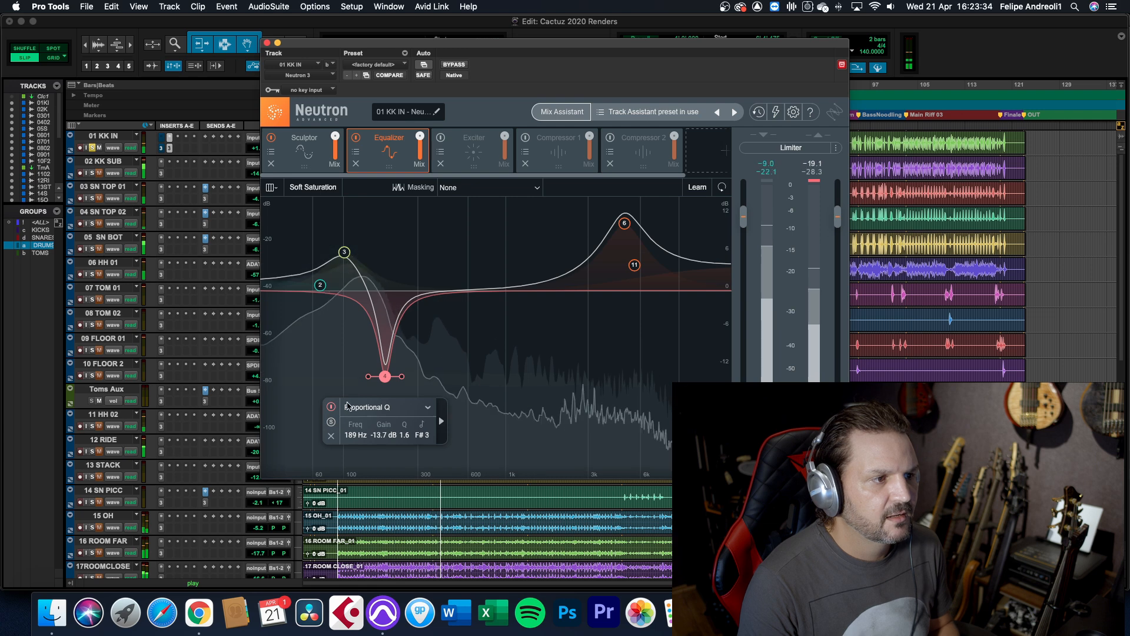
Audition EQ band 6 in isolation while retuning it to 3740 Hz with a 10.7 dB boost
{"action": "left_click", "coordinate": [624, 223]}
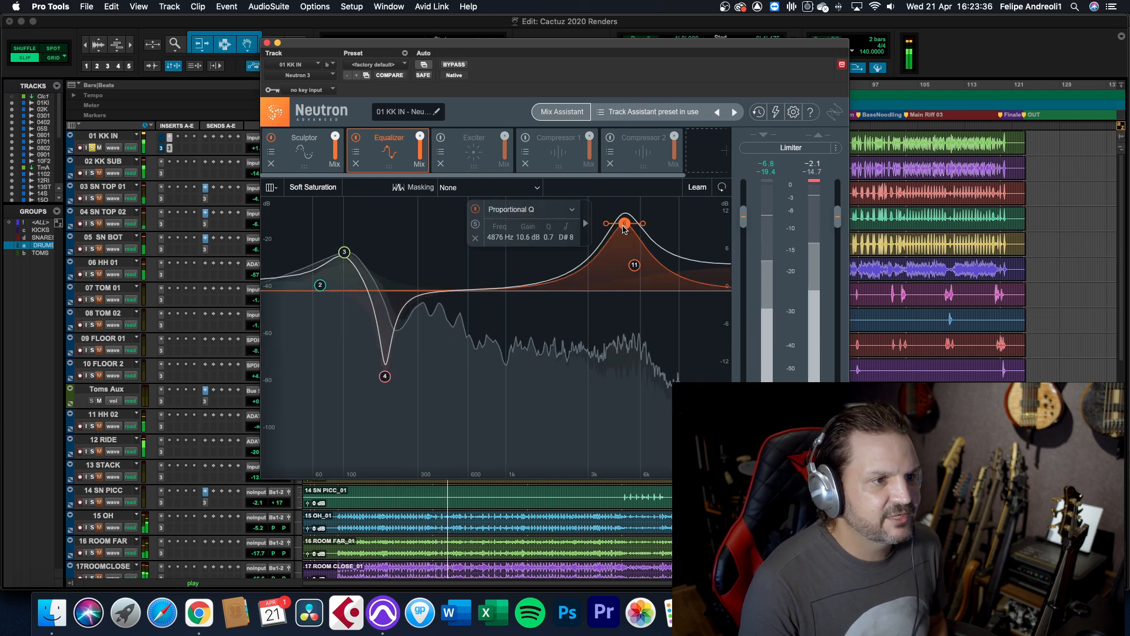
{"action": "left_click", "coordinate": [476, 225]}
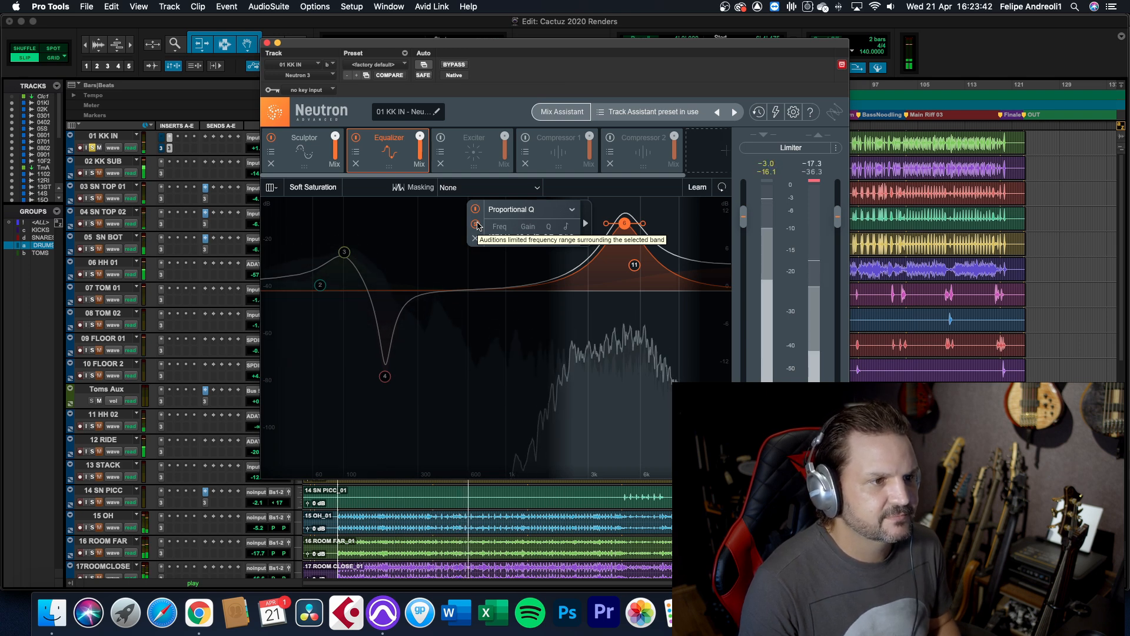
{"action": "left_click_drag", "start_coordinate": [624, 223], "coordinate": [605, 227]}
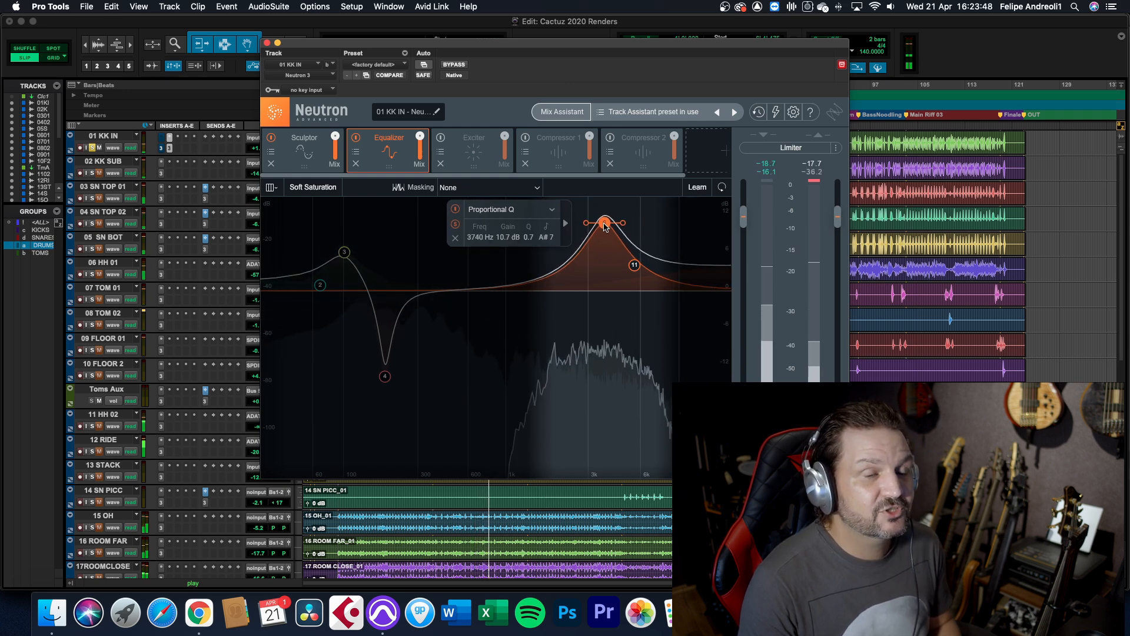
{"action": "left_click", "coordinate": [455, 225]}
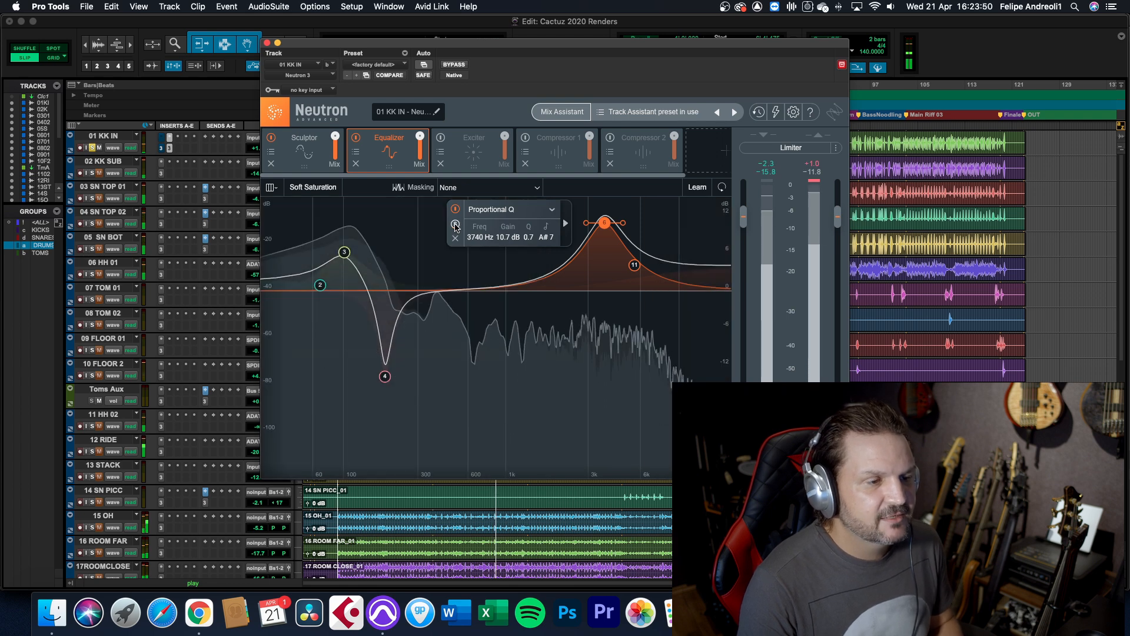
Boost the Baxandall high shelf of band 11 by 6.5 dB at 6441 Hz and compare the kick with the Equalizer off and on
{"action": "left_click_drag", "start_coordinate": [634, 268], "coordinate": [635, 257]}
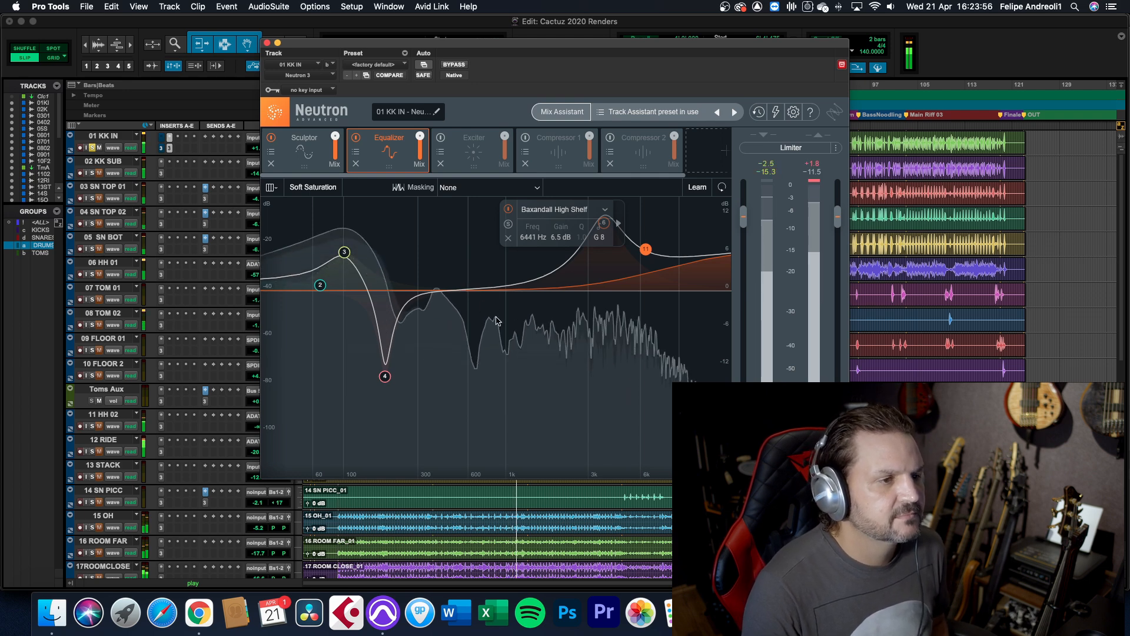
{"action": "left_click", "coordinate": [356, 138]}
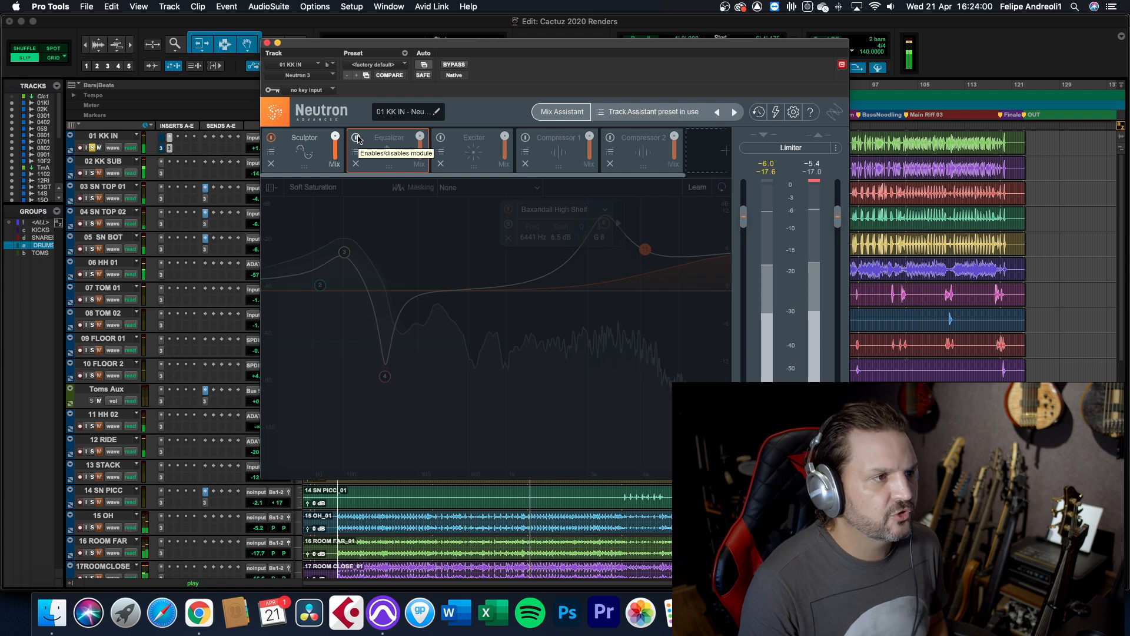
{"action": "left_click", "coordinate": [356, 137]}
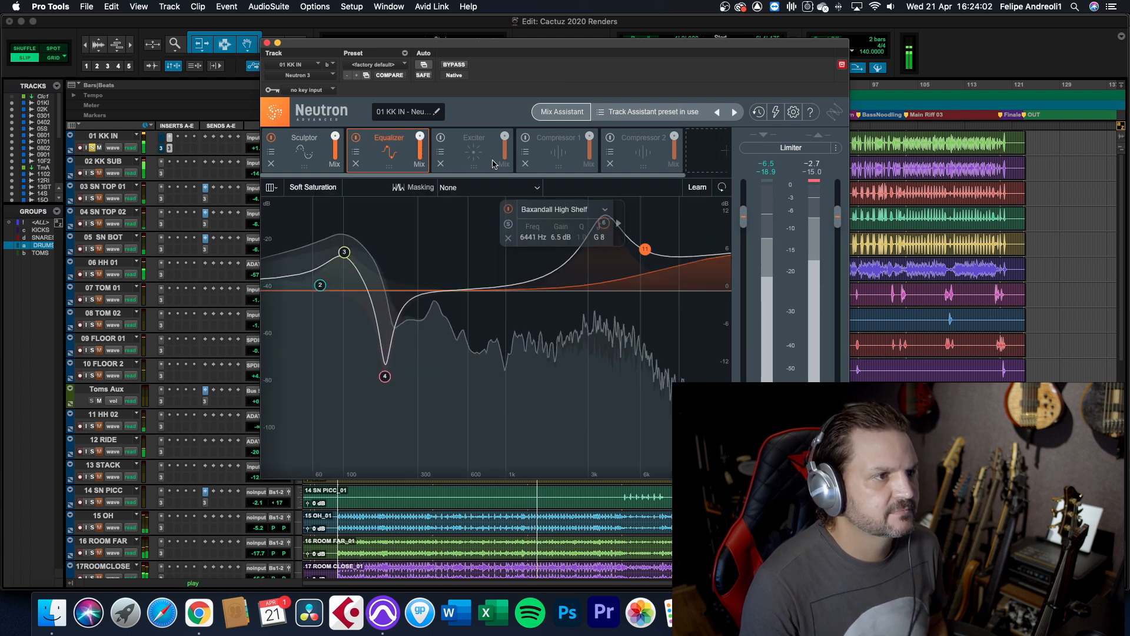
Enable the Exciter, blend its middle band towards Tape and shift that band's crossovers to higher frequencies
{"action": "left_click", "coordinate": [462, 156]}
{"action": "left_click", "coordinate": [441, 138]}
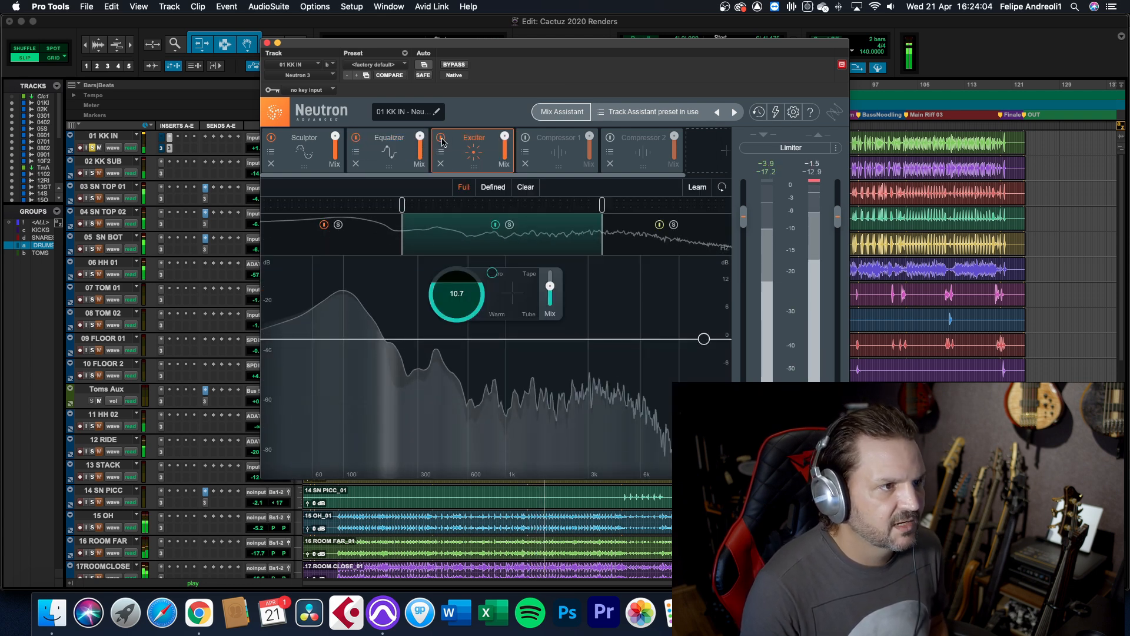
{"action": "mouse_move", "coordinate": [547, 292]}
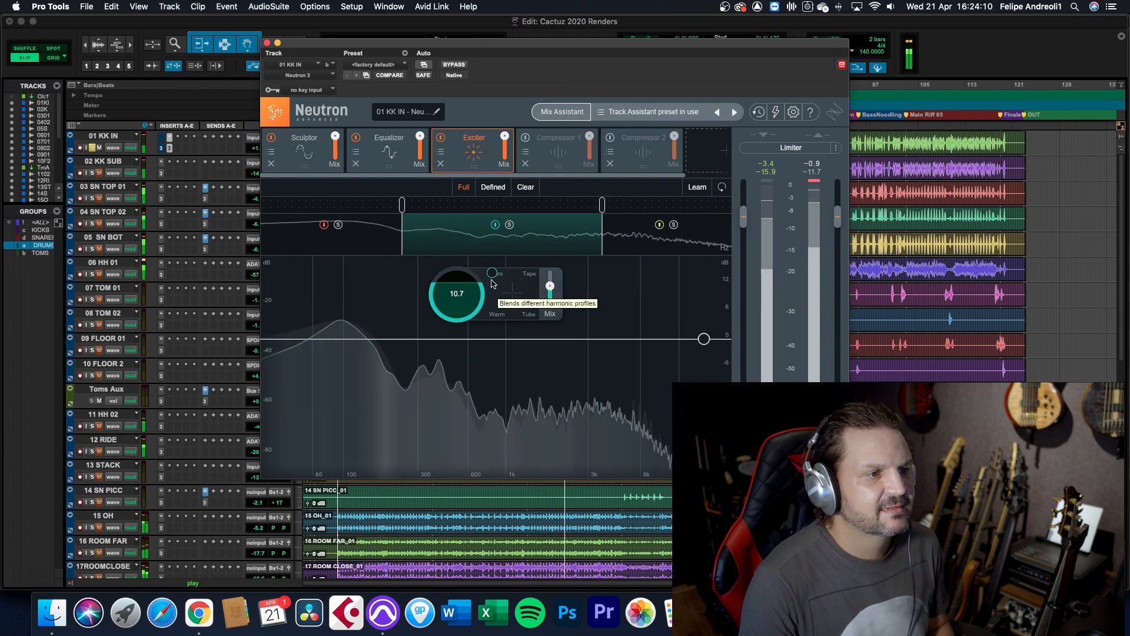
{"action": "left_click_drag", "start_coordinate": [533, 278], "coordinate": [528, 309]}
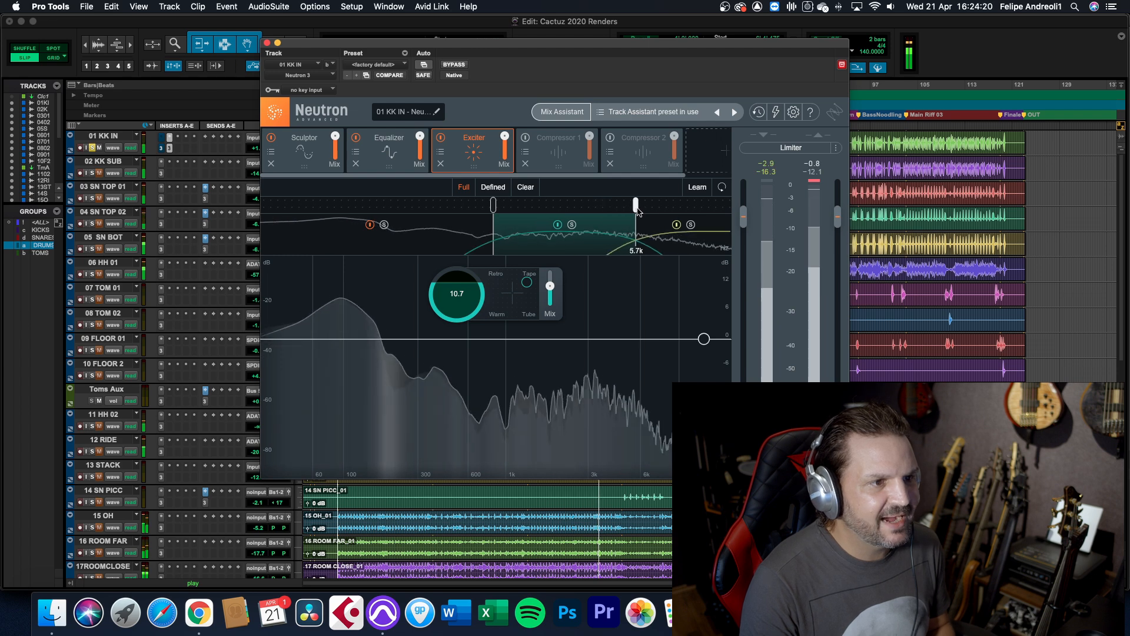
{"action": "left_click_drag", "start_coordinate": [499, 209], "coordinate": [536, 206]}
{"action": "mouse_move", "coordinate": [550, 287]}
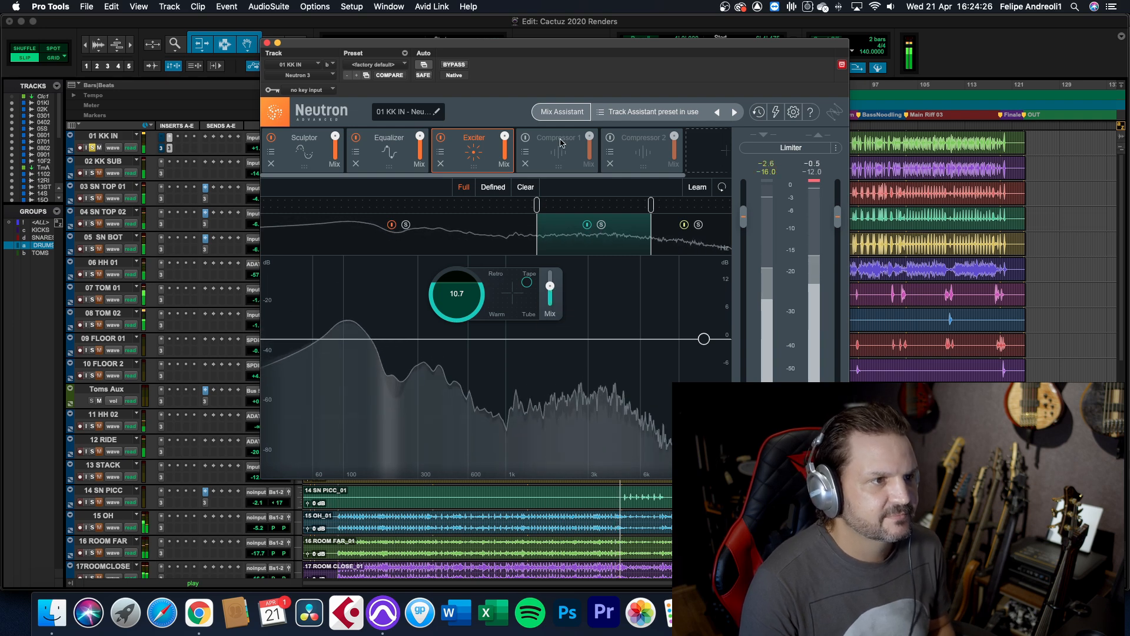
Enable the Compressor 1 and Compressor 2 modules in the kick's processing chain
{"action": "left_click", "coordinate": [527, 139]}
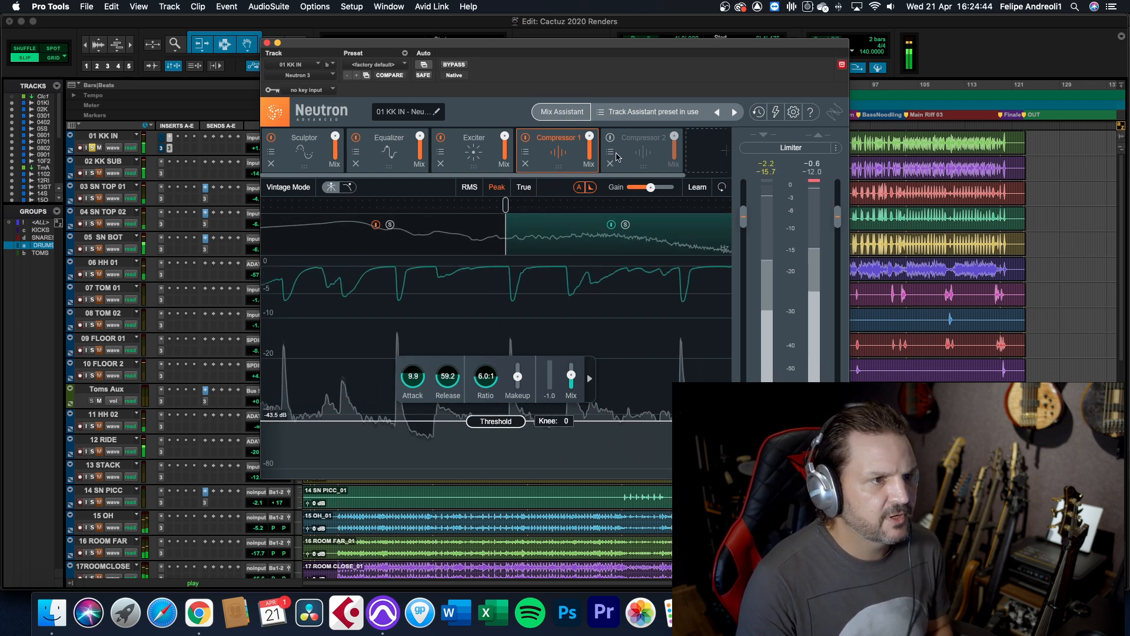
{"action": "left_click", "coordinate": [635, 158]}
{"action": "left_click", "coordinate": [610, 137]}
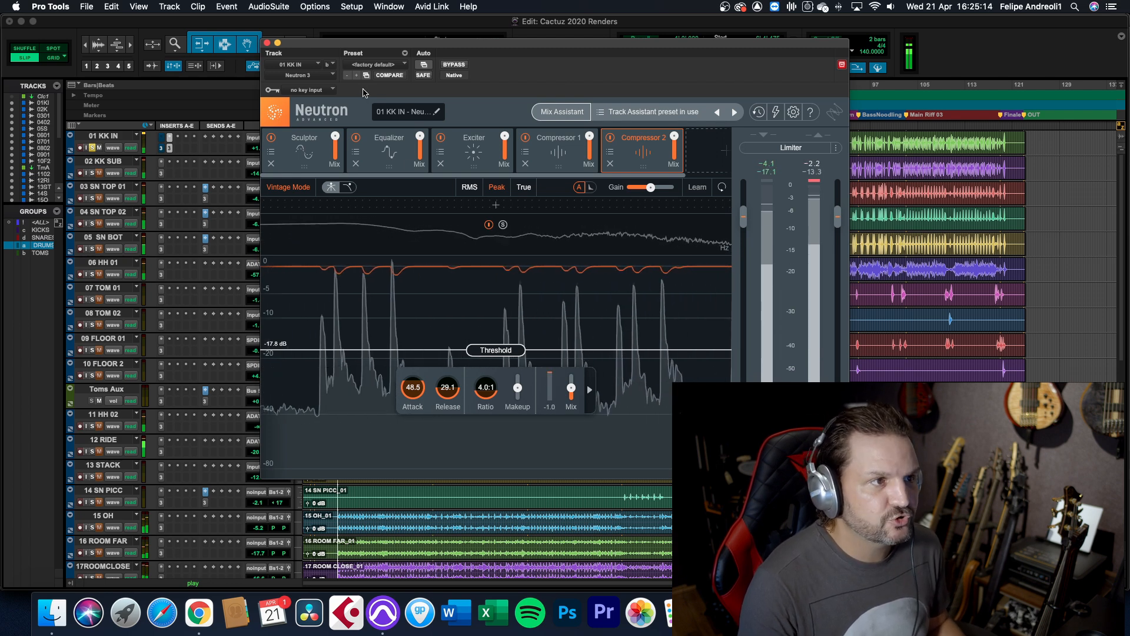
Close the kick's Neutron window, solo all grouped drum tracks and play them from the start of Main Riff 01
{"action": "left_click", "coordinate": [266, 43]}
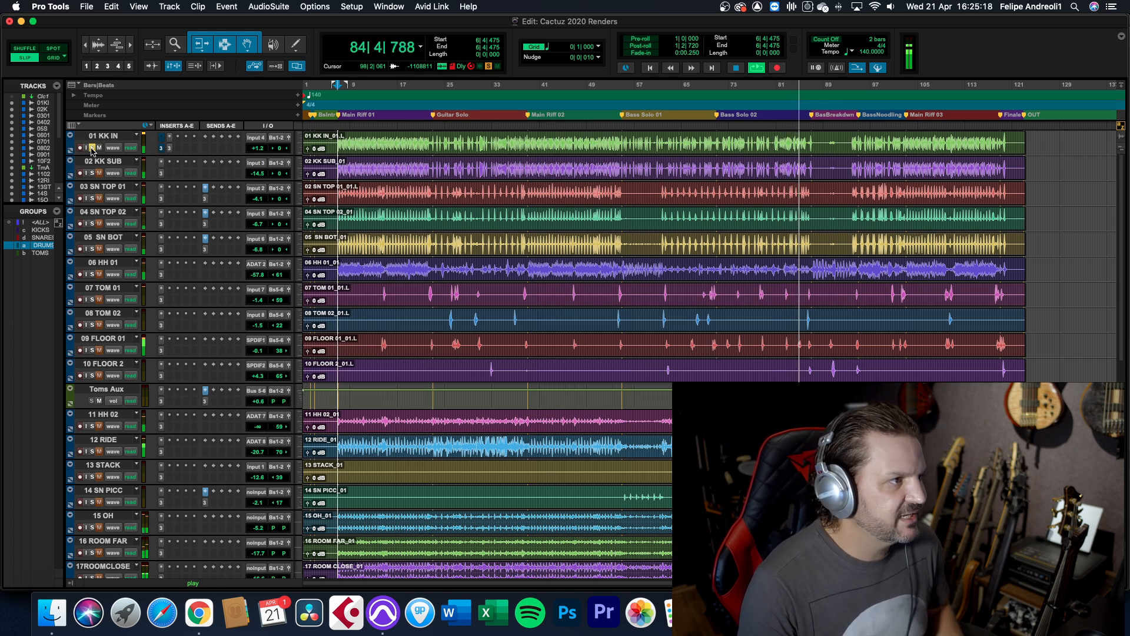
{"action": "left_click", "coordinate": [92, 172]}
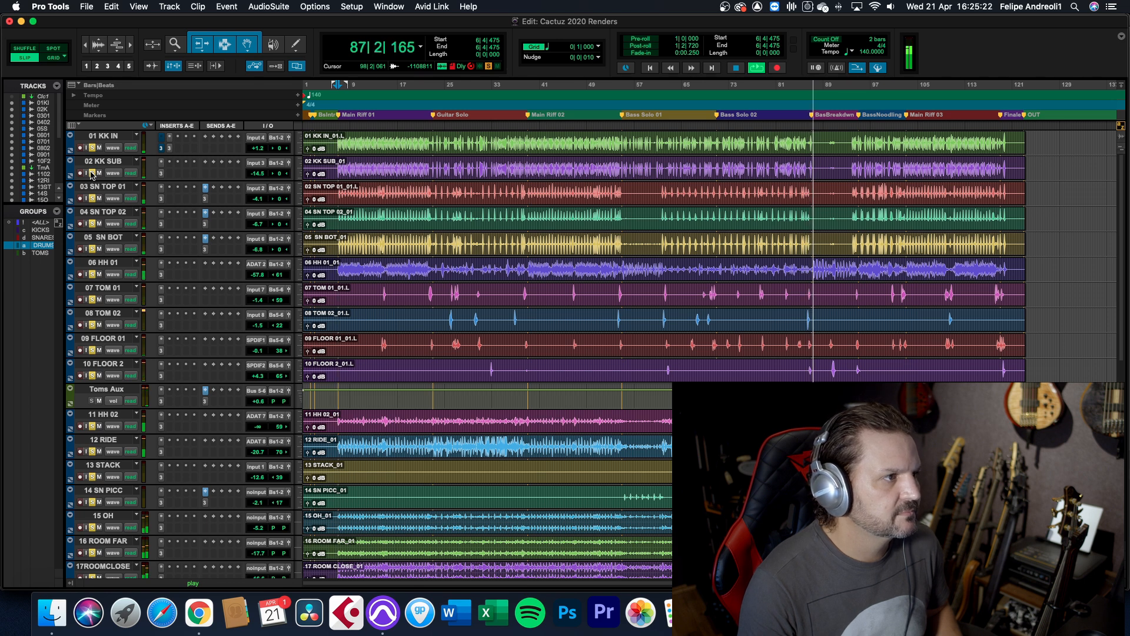
{"action": "key", "text": "space"}
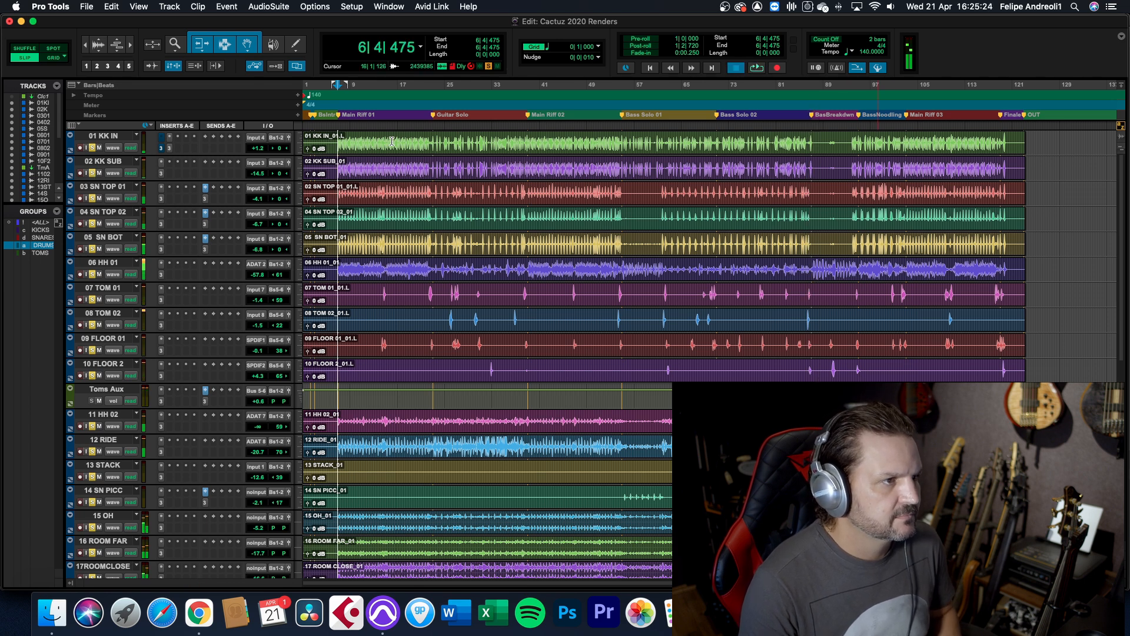
{"action": "key", "text": "space"}
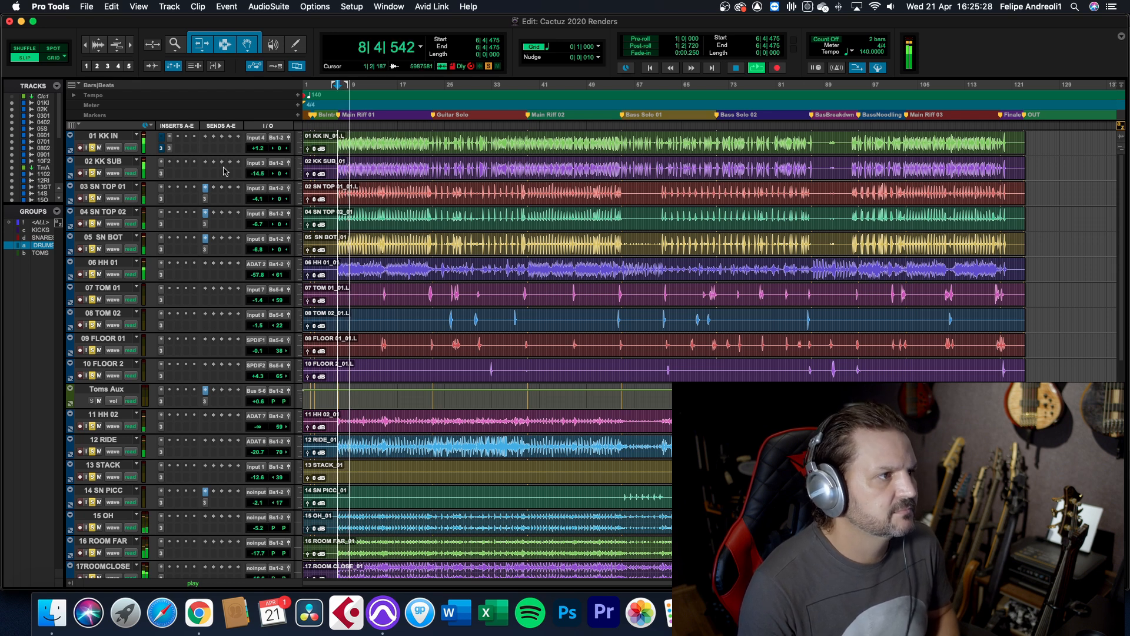
Enable the Limiter in Neutron on 01 KK IN and play the soloed drums with it
{"action": "left_click", "coordinate": [170, 149]}
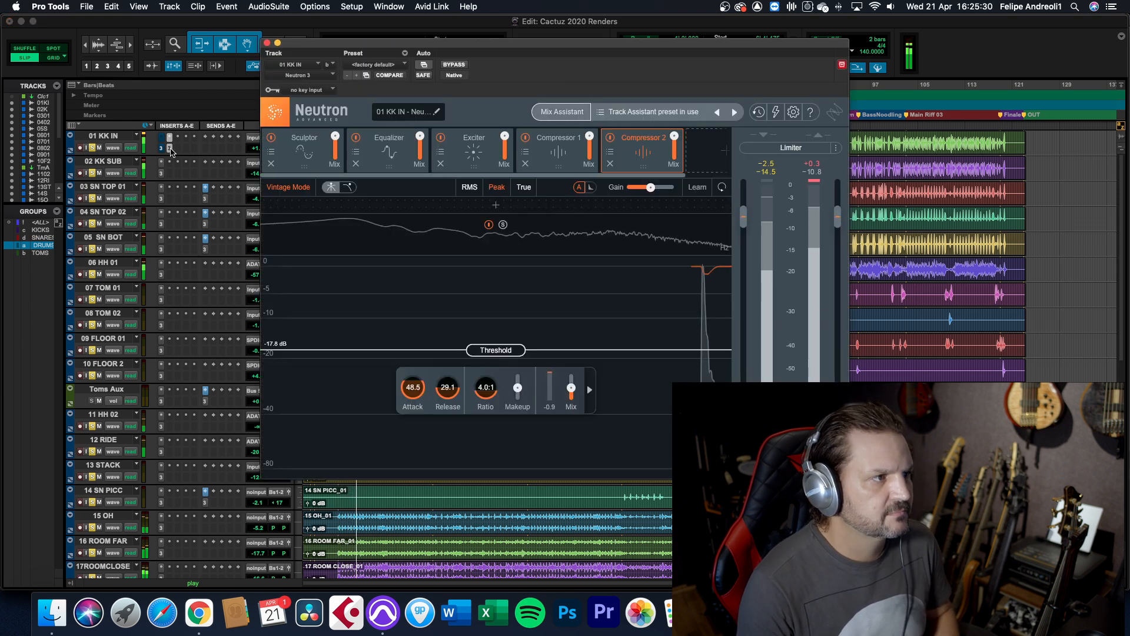
{"action": "key", "text": "space"}
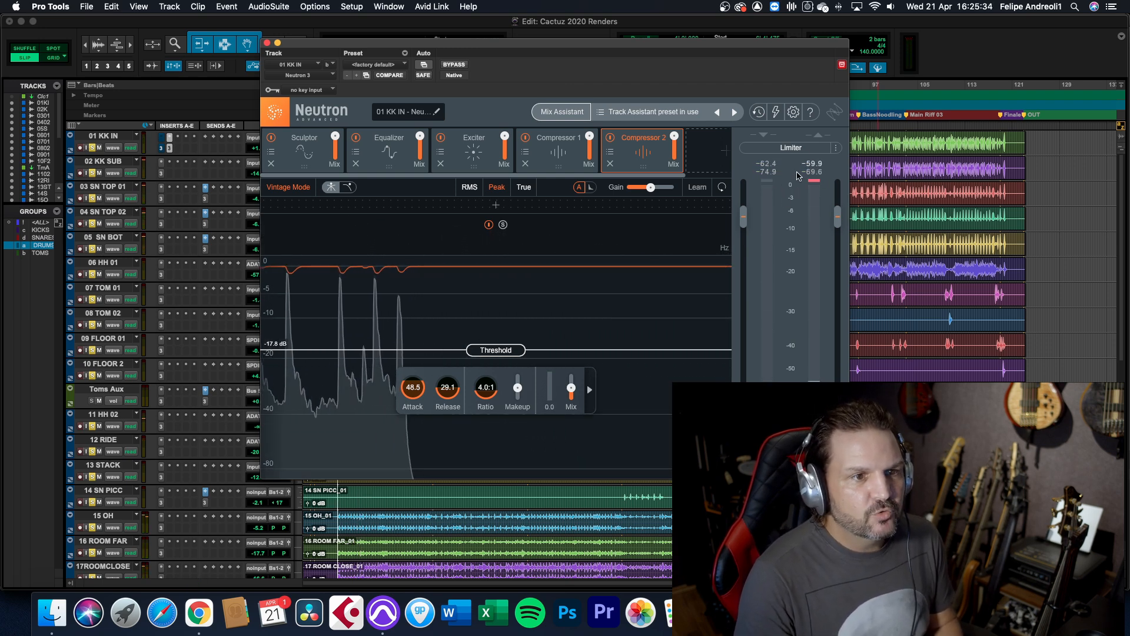
{"action": "left_click", "coordinate": [809, 148]}
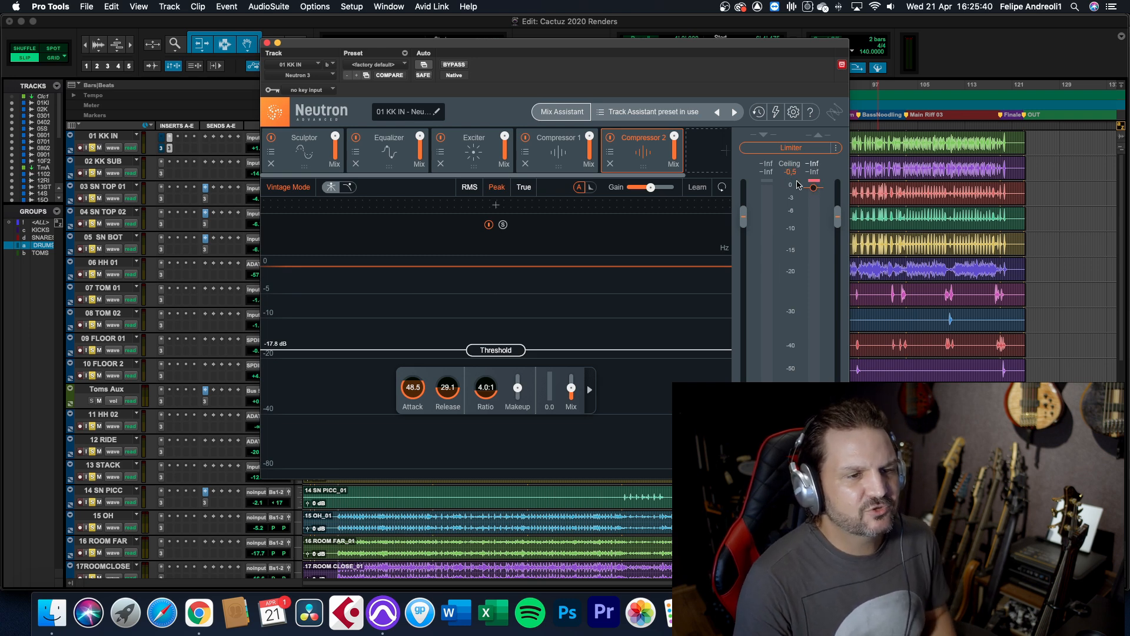
{"action": "left_click", "coordinate": [267, 43]}
{"action": "key", "text": "space"}
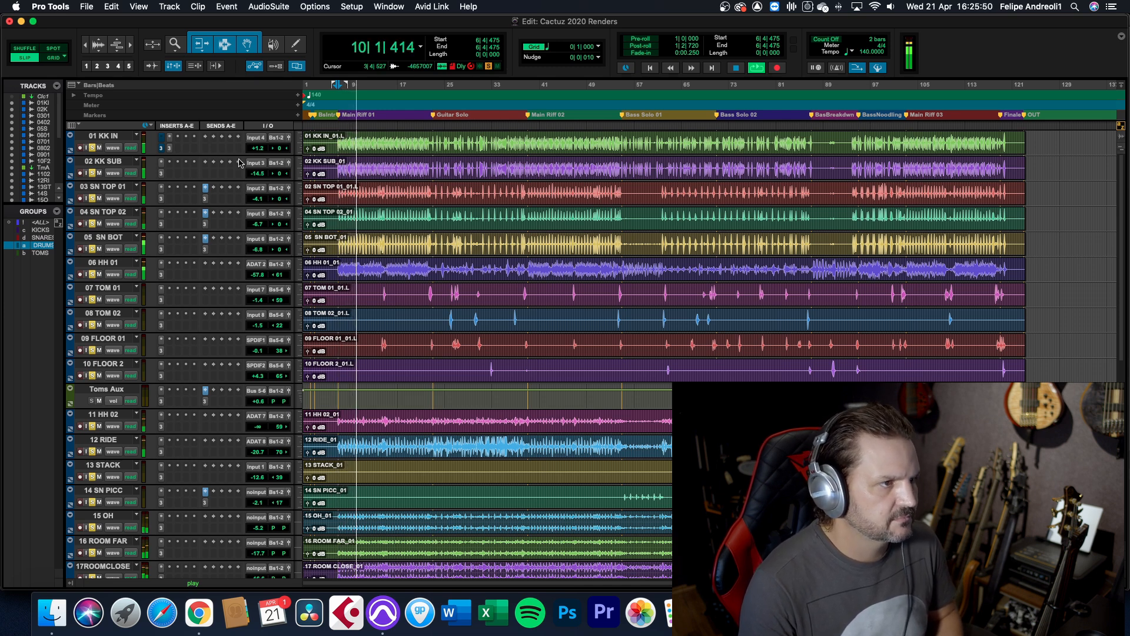
{"action": "key", "text": "space"}
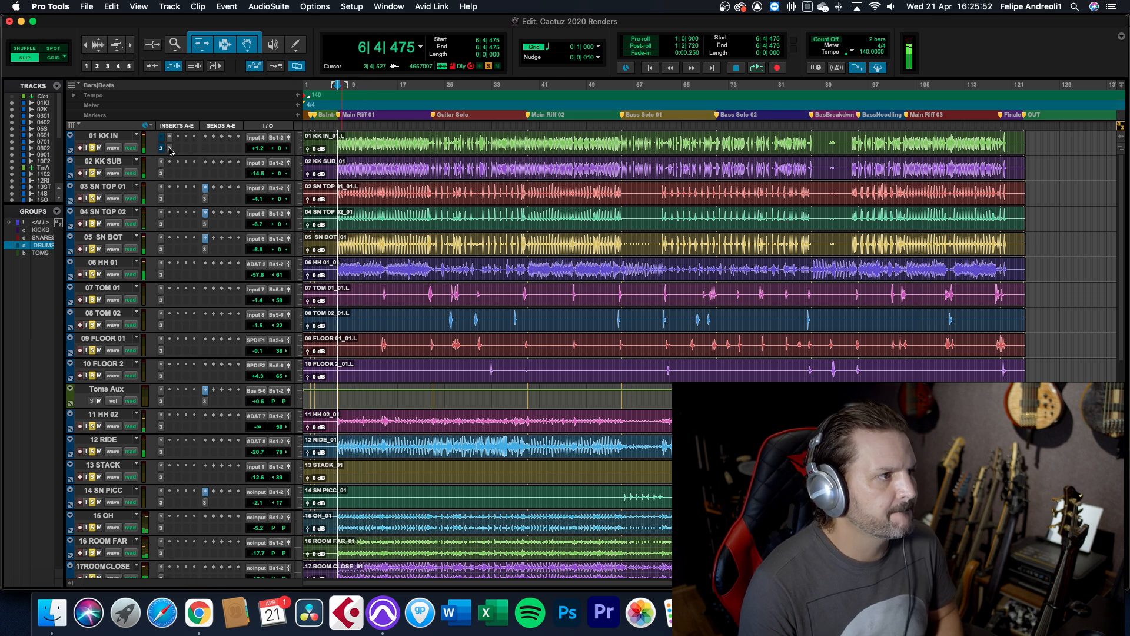
View the modules that can still be added to the kick's Neutron chain without adding any, then close the plug-in
{"action": "left_click", "coordinate": [169, 149]}
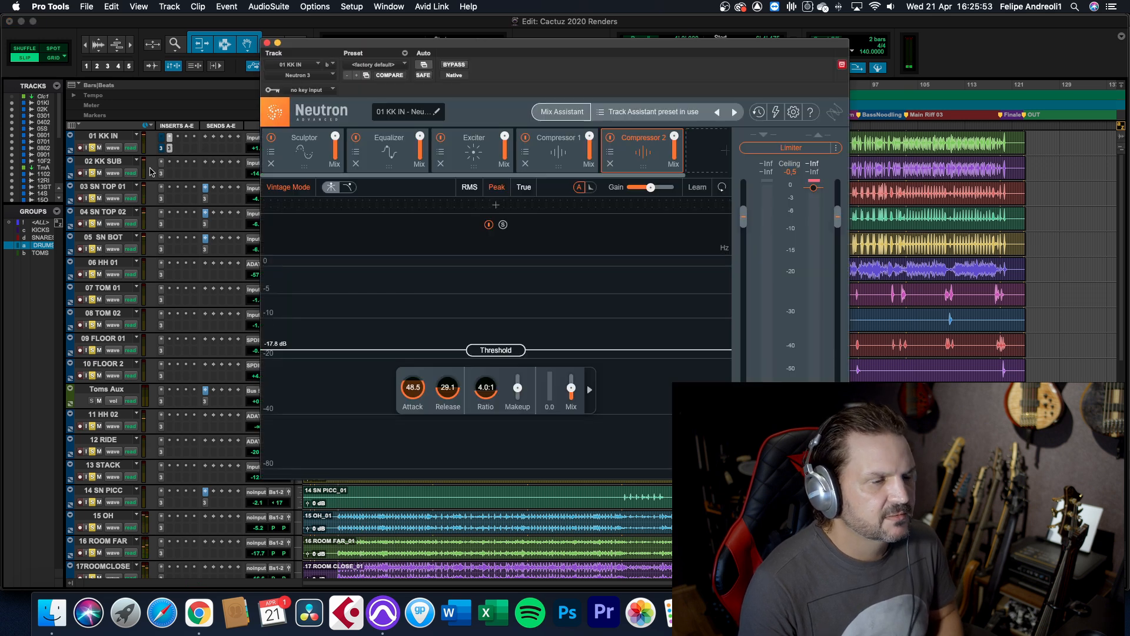
{"action": "scroll", "coordinate": [730, 176], "scroll_direction": "right", "scroll_amount": 3}
{"action": "left_click", "coordinate": [687, 157]}
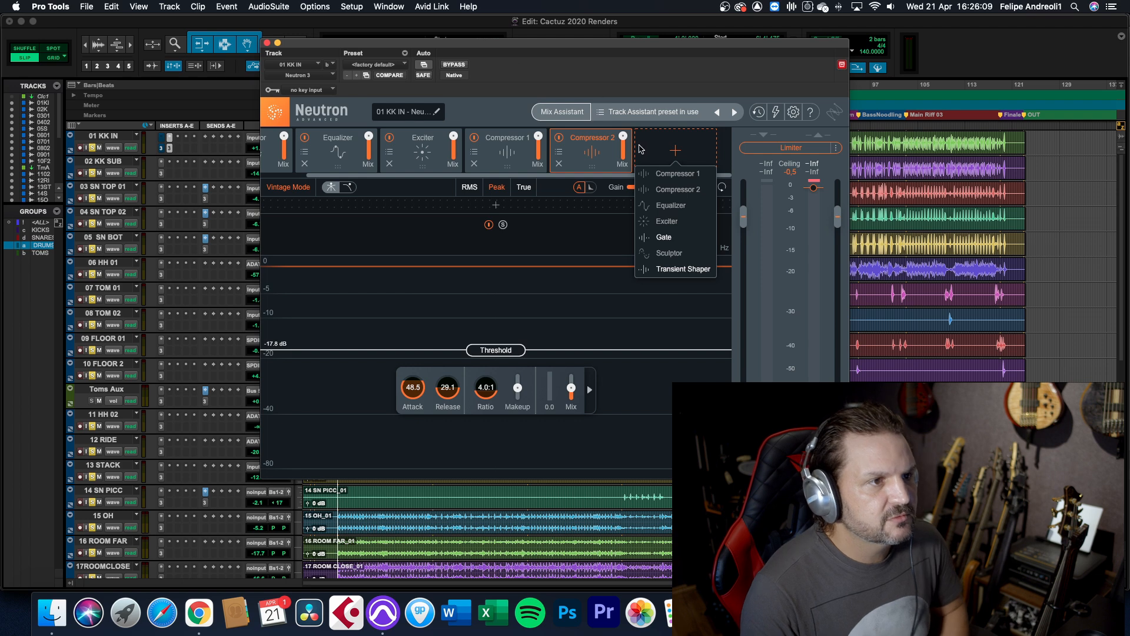
{"action": "left_click", "coordinate": [606, 225]}
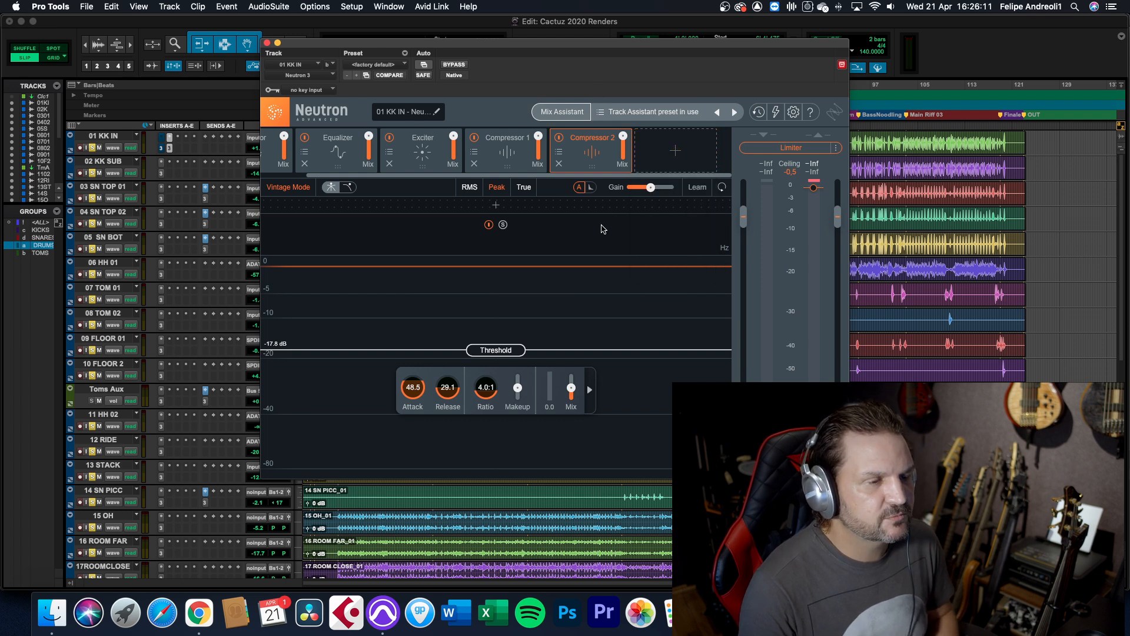
{"action": "left_click_drag", "start_coordinate": [332, 176], "coordinate": [269, 176]}
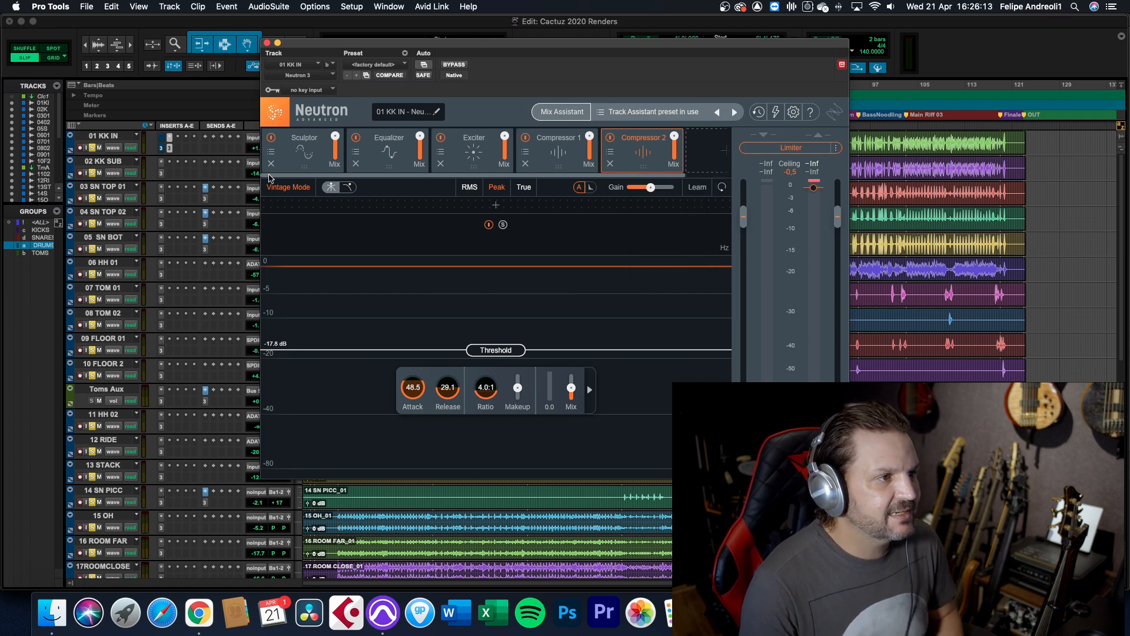
{"action": "left_click", "coordinate": [267, 43]}
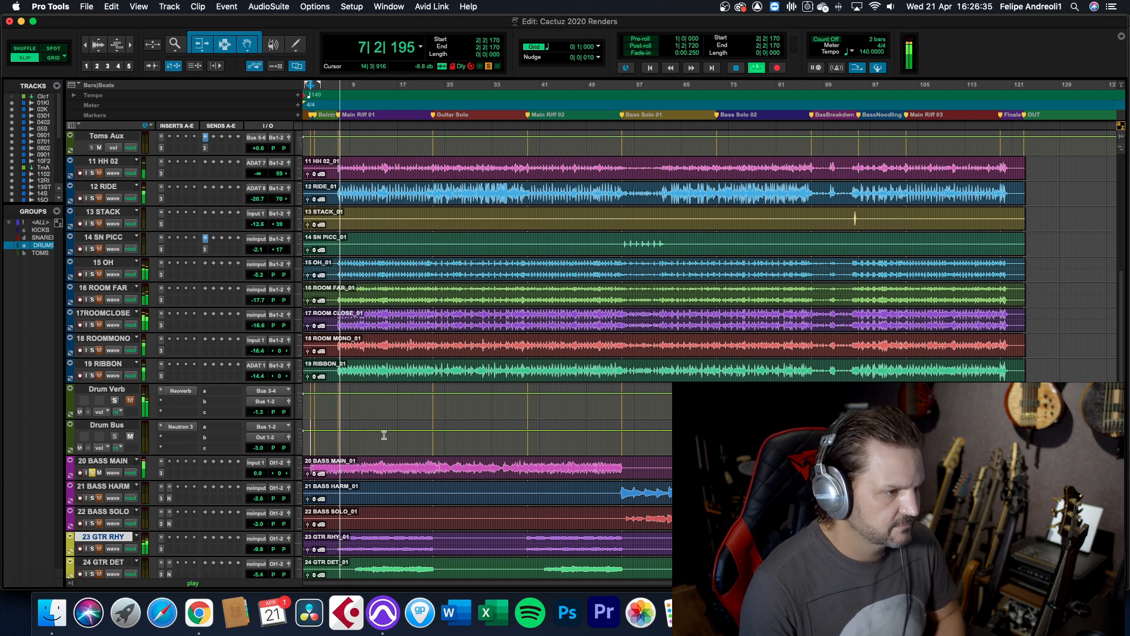
Audition the soloed 20 BASS MAIN track from the Guitar Solo section and from the beginning of the song
{"action": "key", "text": "space"}
{"action": "left_click", "coordinate": [433, 463]}
{"action": "key", "text": "space"}
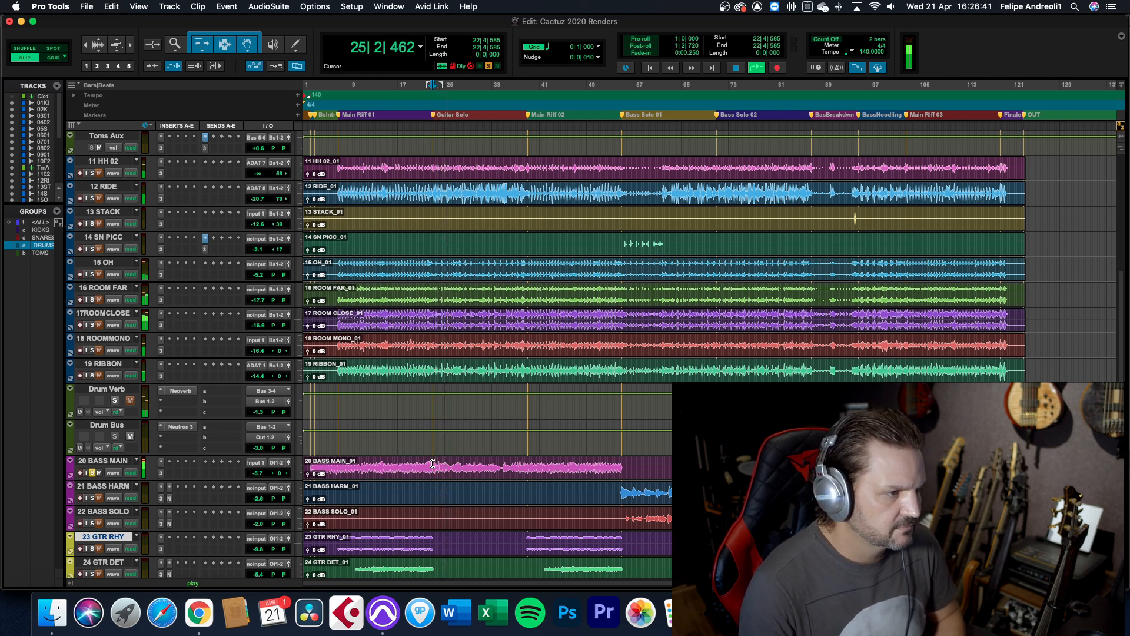
{"action": "key", "text": "space"}
{"action": "left_click", "coordinate": [309, 442]}
{"action": "key", "text": "space"}
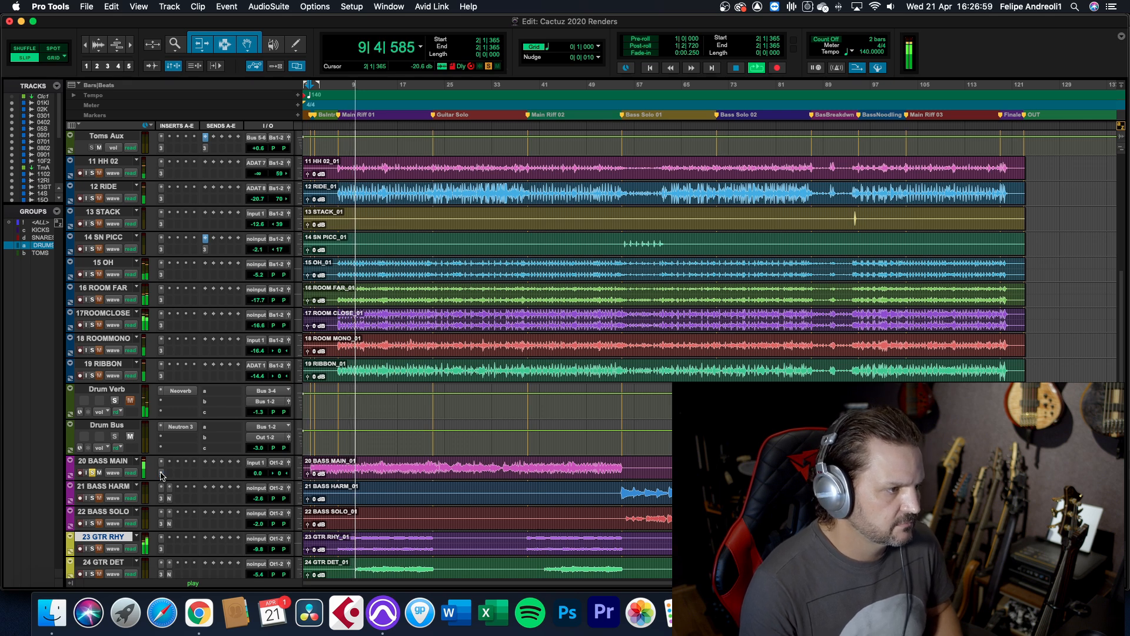
{"action": "key", "text": "space"}
Open Neutron on 20 BASS MAIN and disable its Sculptor, Equalizer, Exciter, Compressor 1 and Compressor 2 modules
{"action": "left_click", "coordinate": [161, 472]}
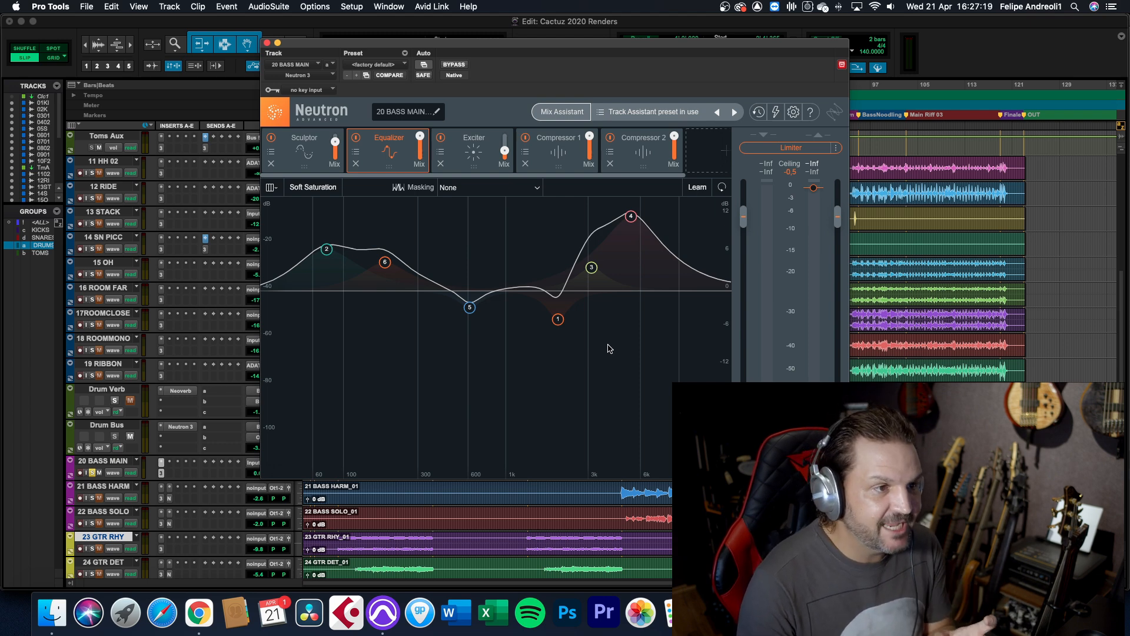
{"action": "left_click", "coordinate": [299, 157]}
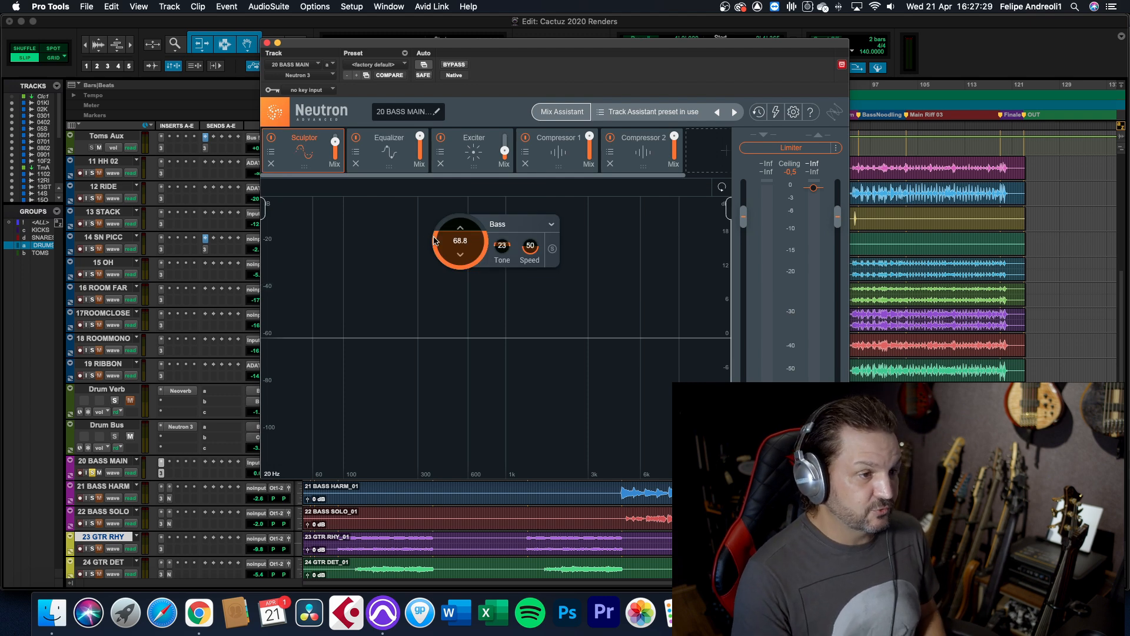
{"action": "left_click", "coordinate": [356, 138]}
{"action": "left_click", "coordinate": [441, 138]}
{"action": "left_click", "coordinate": [525, 138]}
{"action": "left_click", "coordinate": [610, 138]}
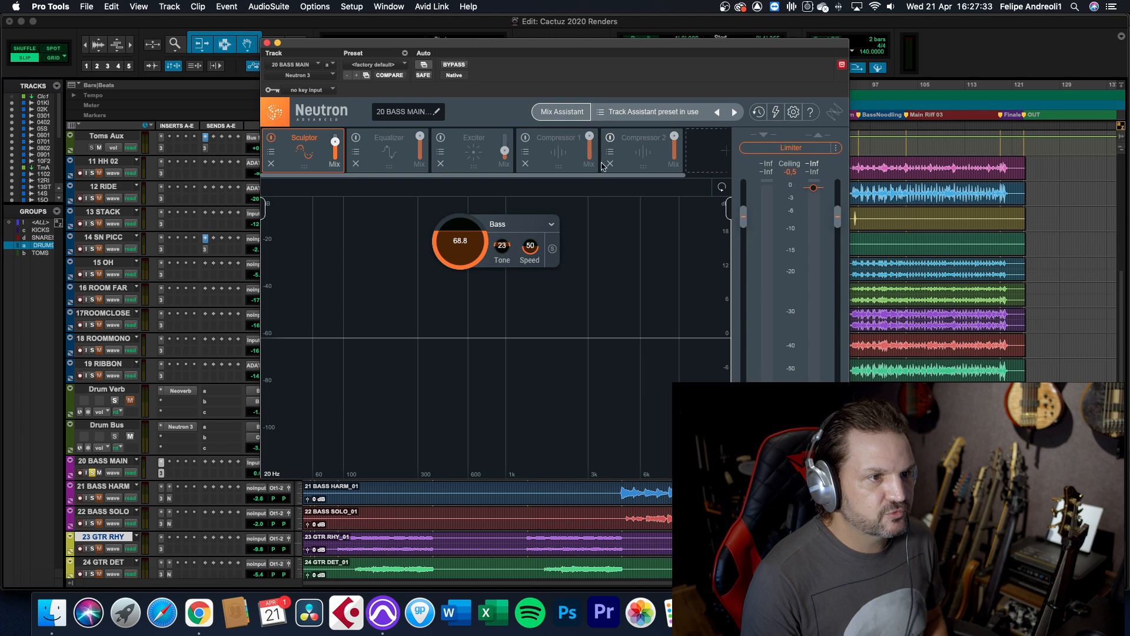
{"action": "left_click", "coordinate": [271, 139]}
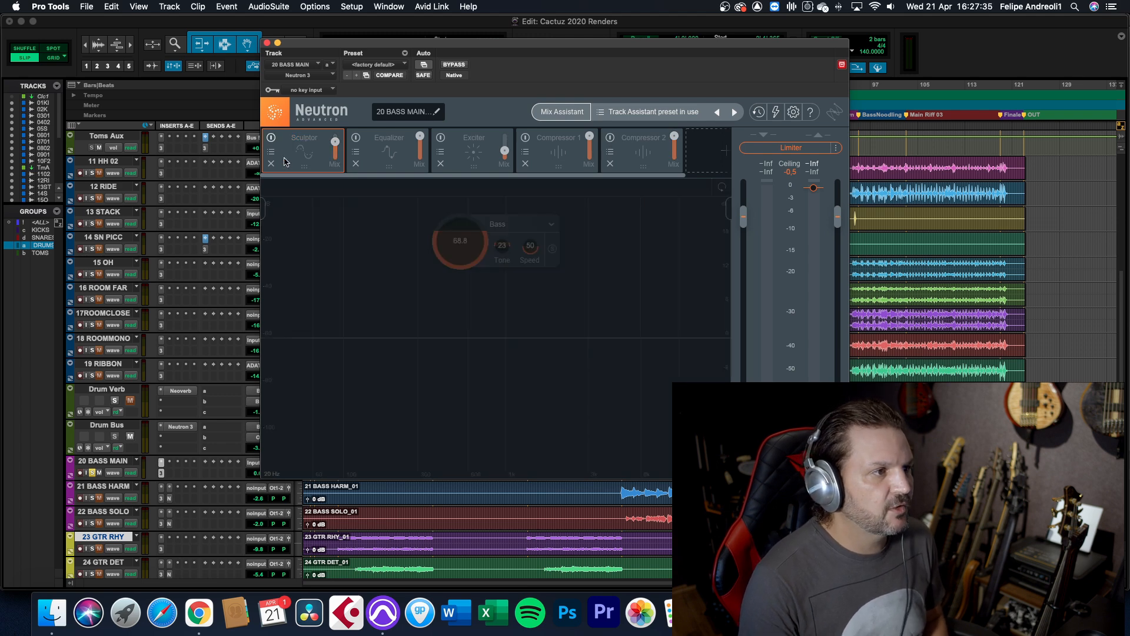
Play the bass and compare it with the Sculptor module off and on, leaving the Sculptor enabled
{"action": "key", "text": "space"}
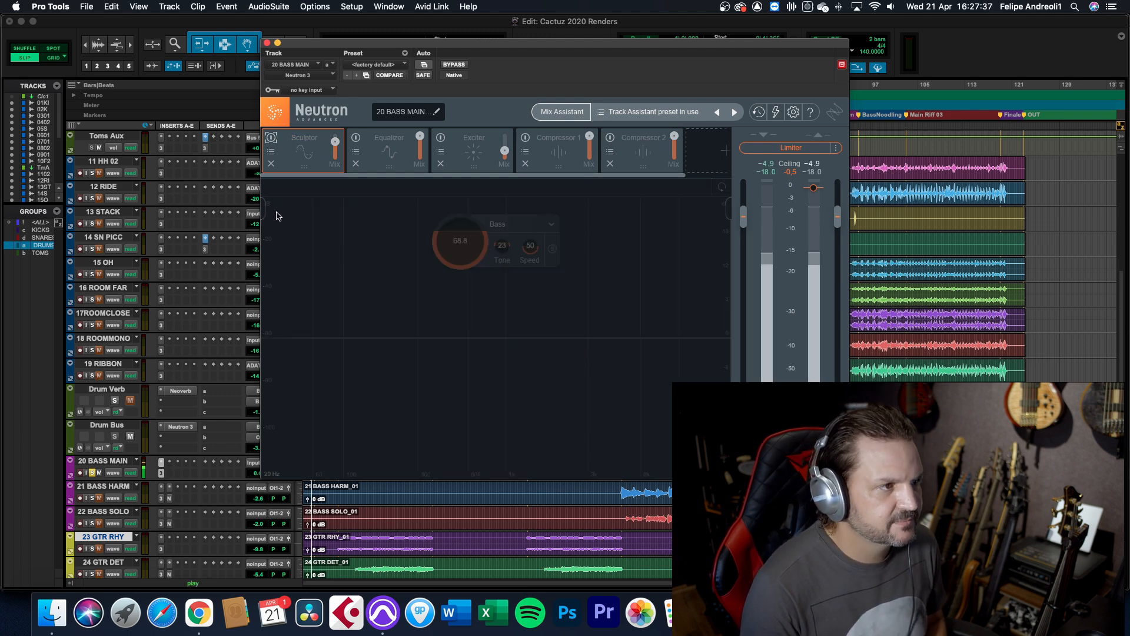
{"action": "left_click", "coordinate": [271, 139]}
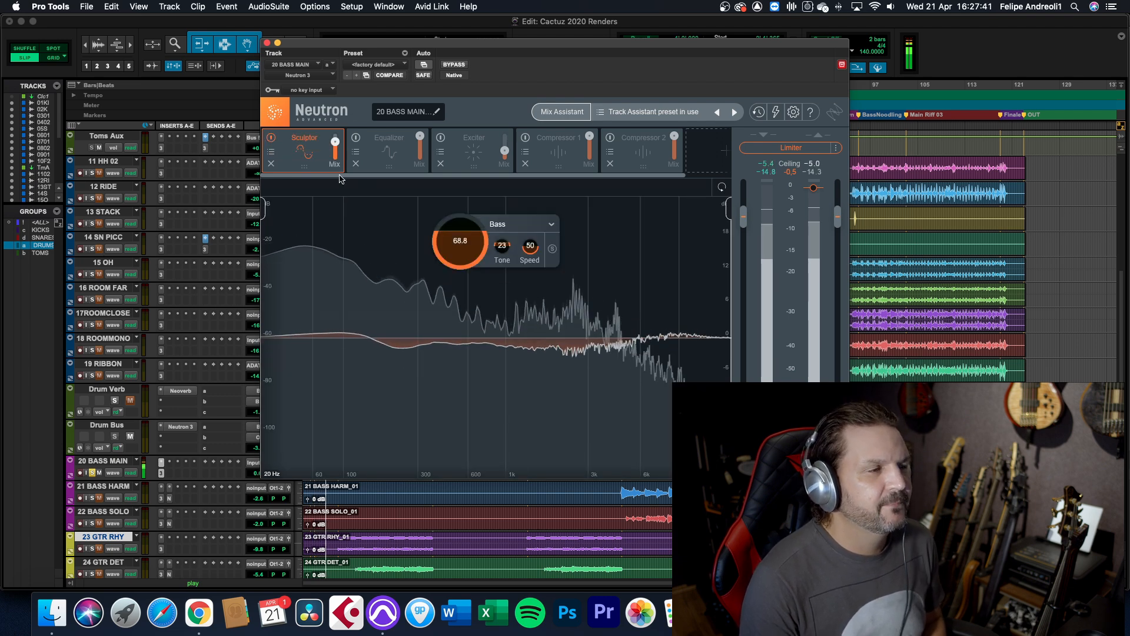
{"action": "mouse_move", "coordinate": [336, 144]}
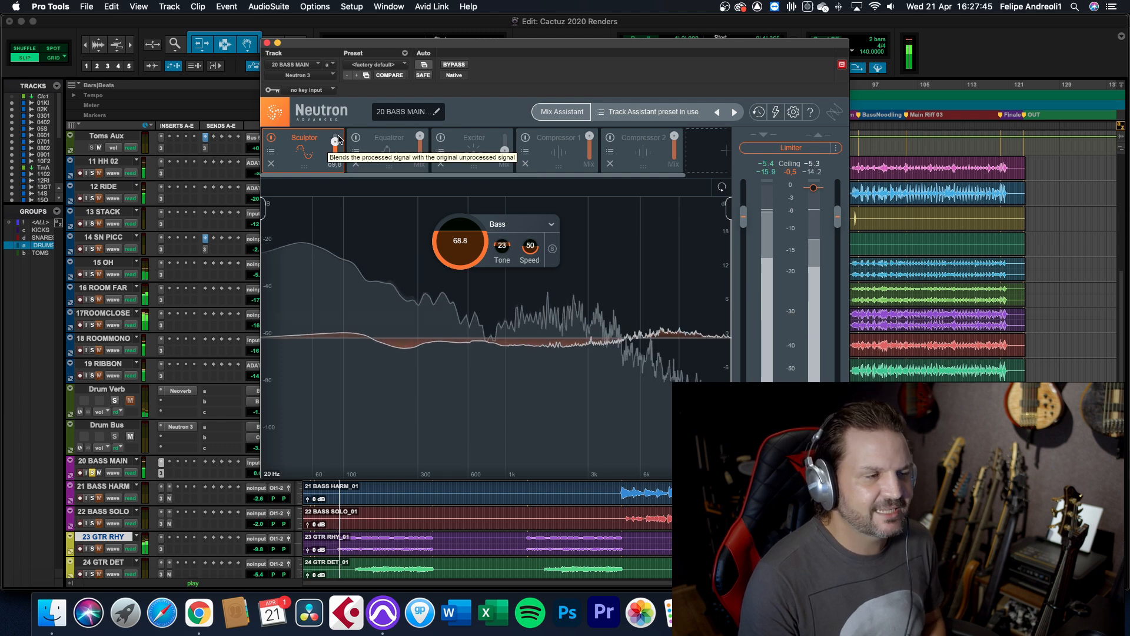
{"action": "left_click", "coordinate": [271, 139]}
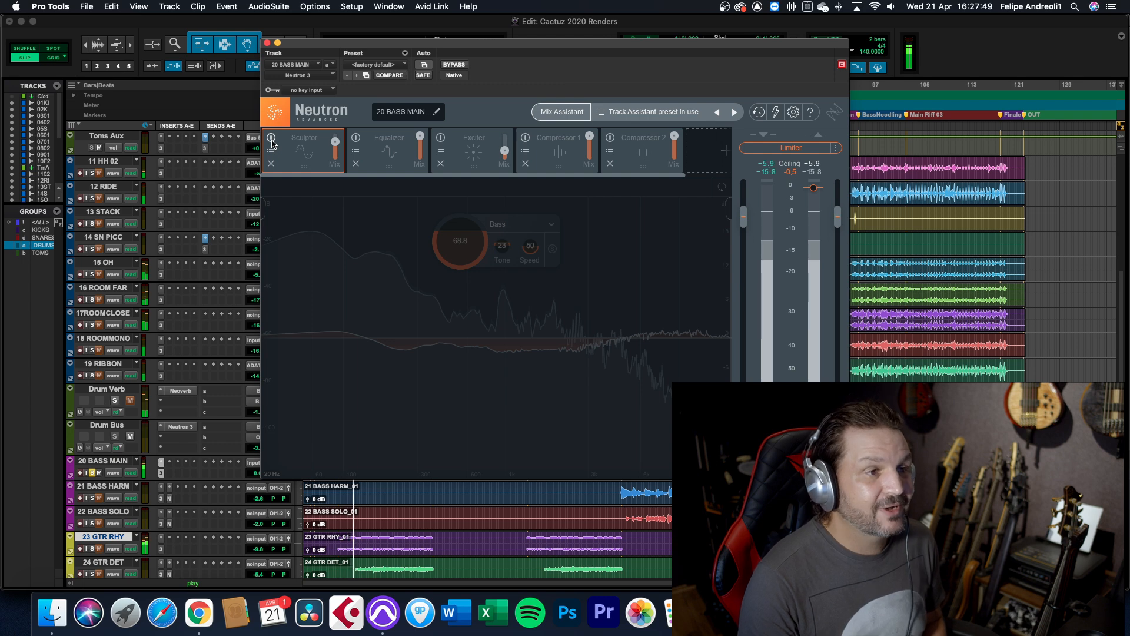
{"action": "left_click", "coordinate": [271, 139]}
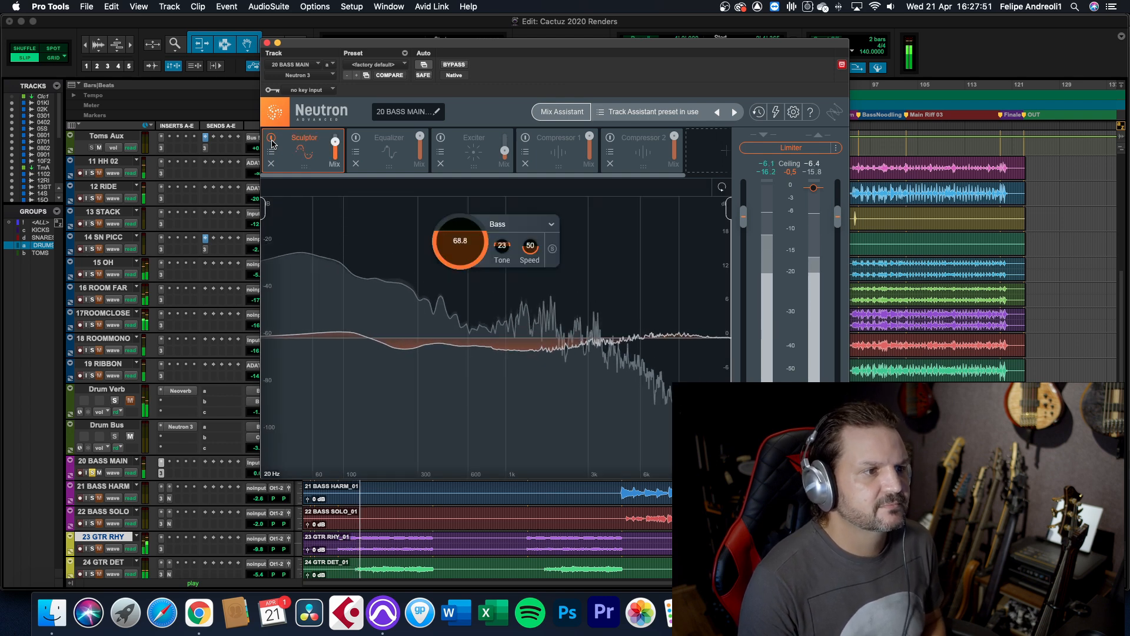
{"action": "left_click", "coordinate": [271, 138]}
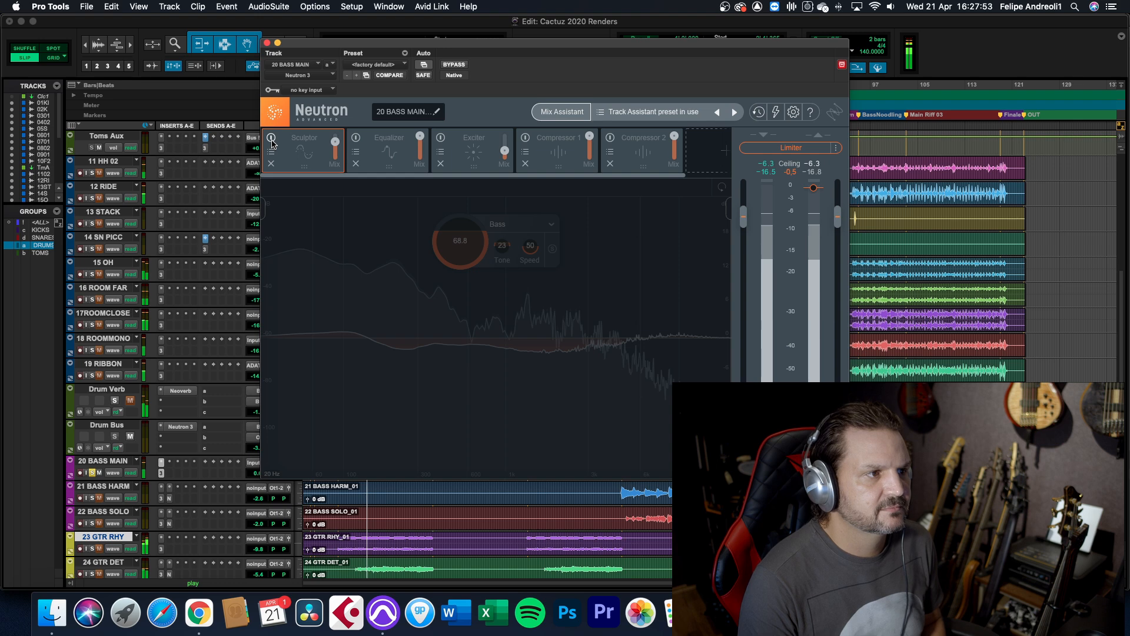
{"action": "left_click", "coordinate": [271, 138]}
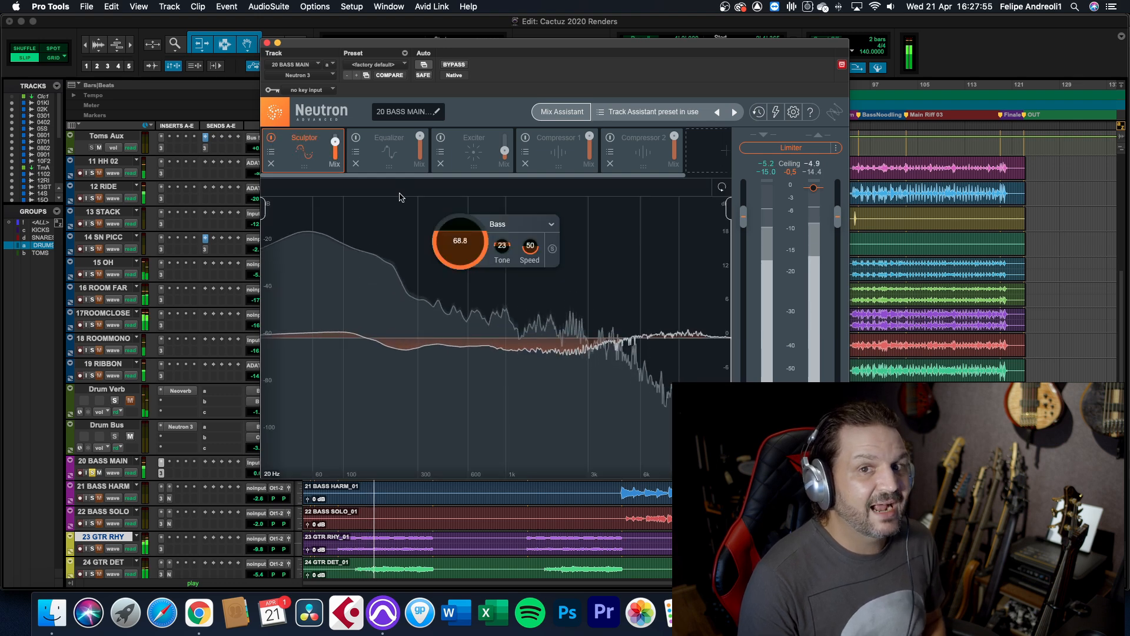
Enable the bass track's Equalizer and audition its band 4 boost in isolation
{"action": "left_click", "coordinate": [382, 156]}
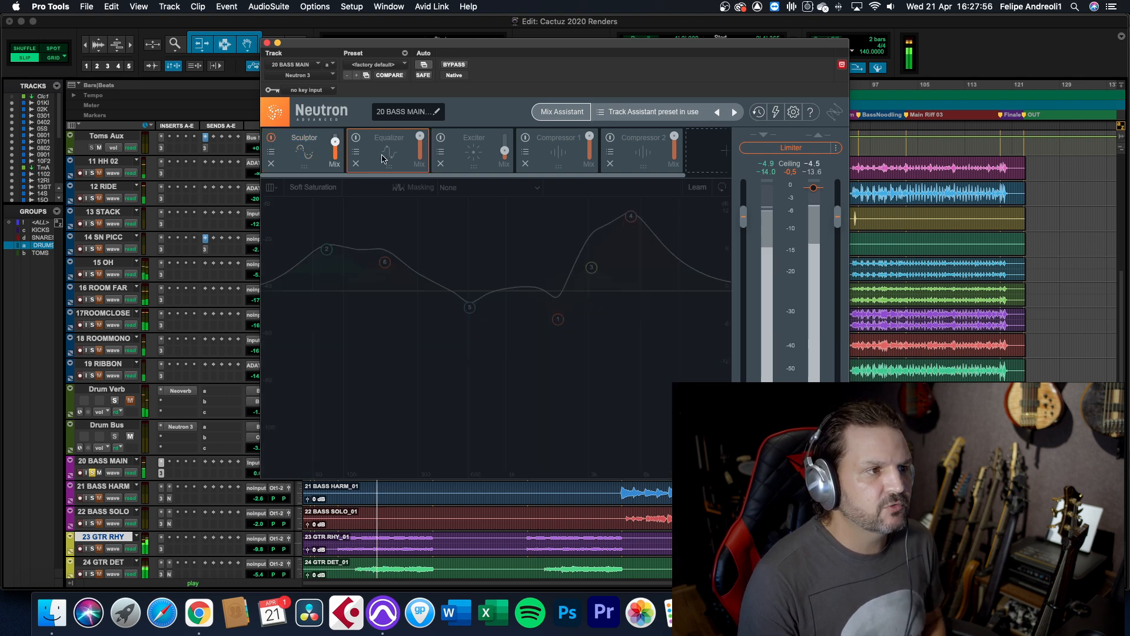
{"action": "left_click", "coordinate": [357, 139]}
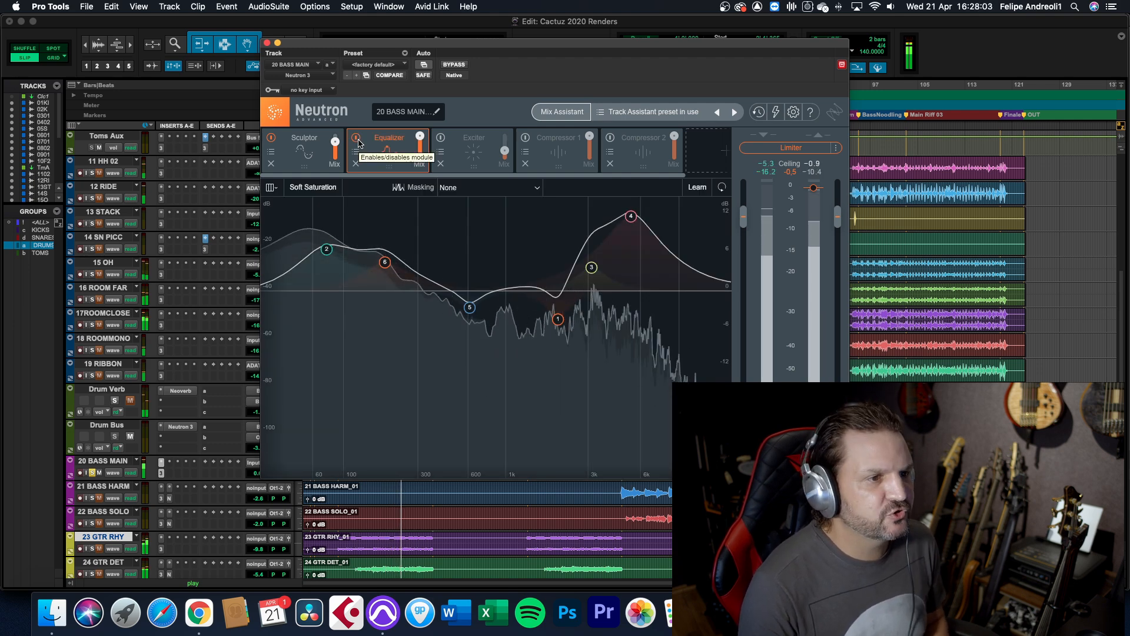
{"action": "left_click", "coordinate": [631, 217]}
{"action": "left_click", "coordinate": [482, 224]}
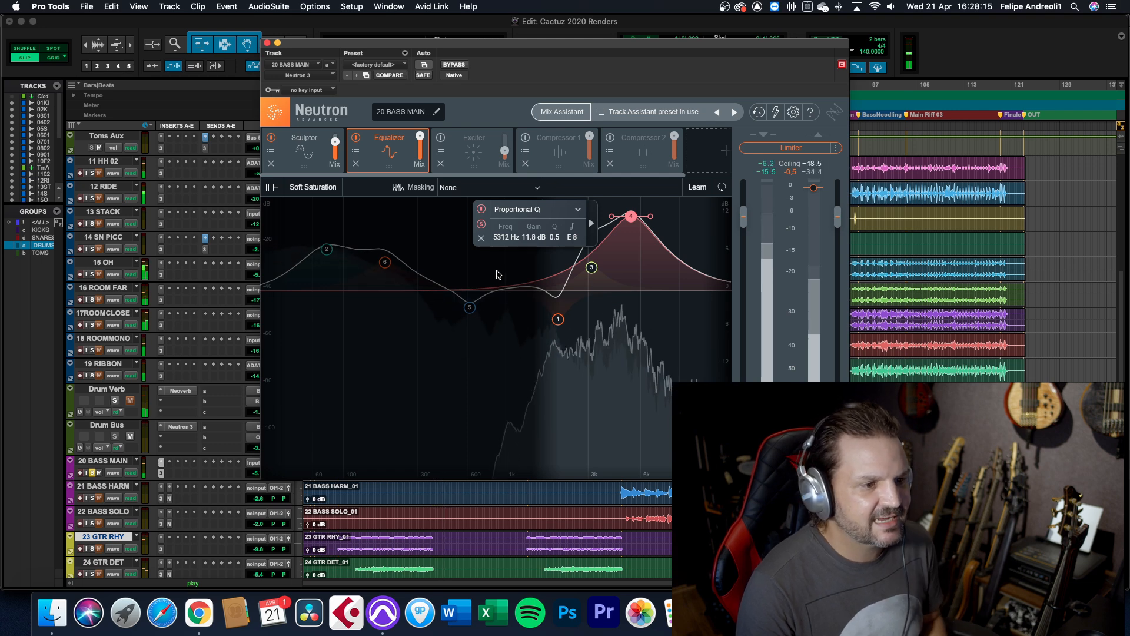
{"action": "left_click", "coordinate": [481, 225]}
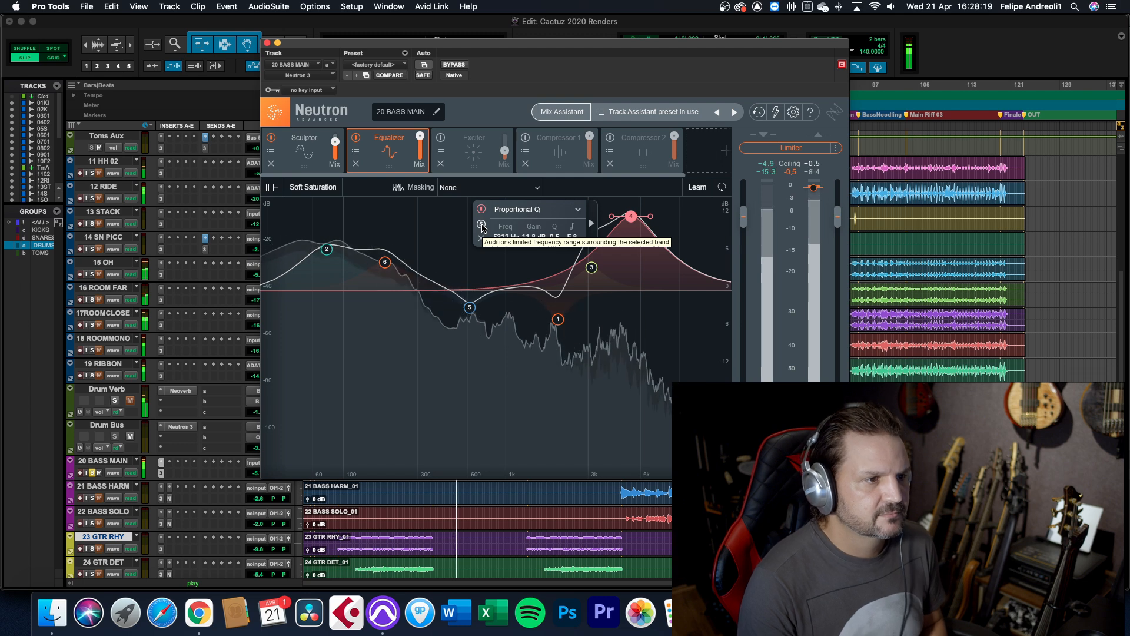
Audition the bass Equalizer's low-frequency boosts in isolation, first band 2 and then band 6
{"action": "left_click", "coordinate": [327, 249]}
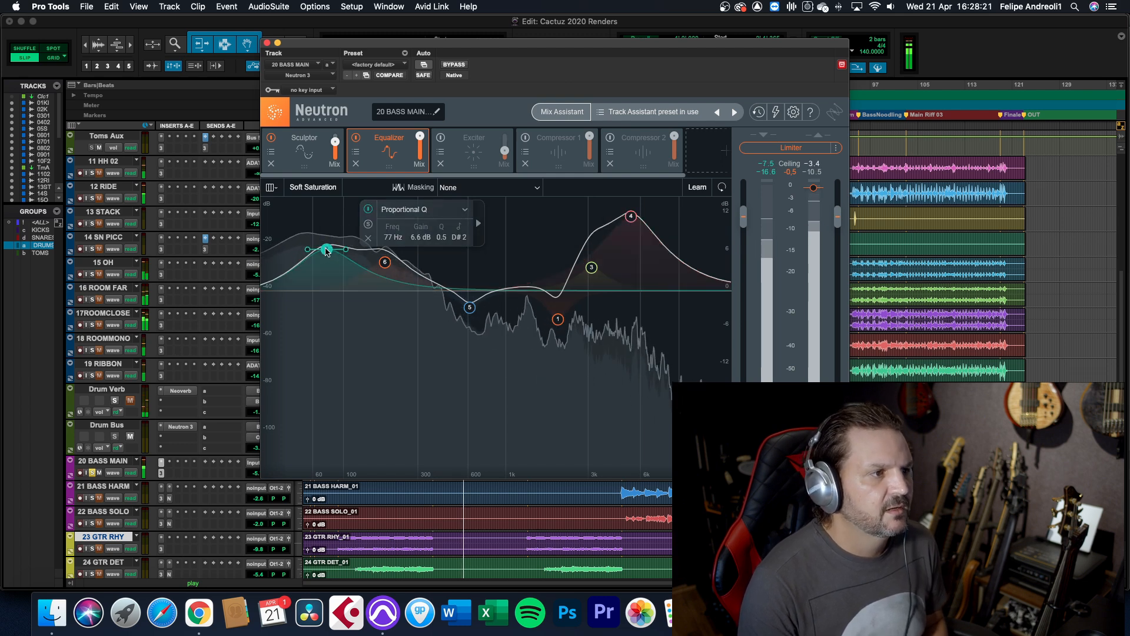
{"action": "left_click", "coordinate": [368, 226]}
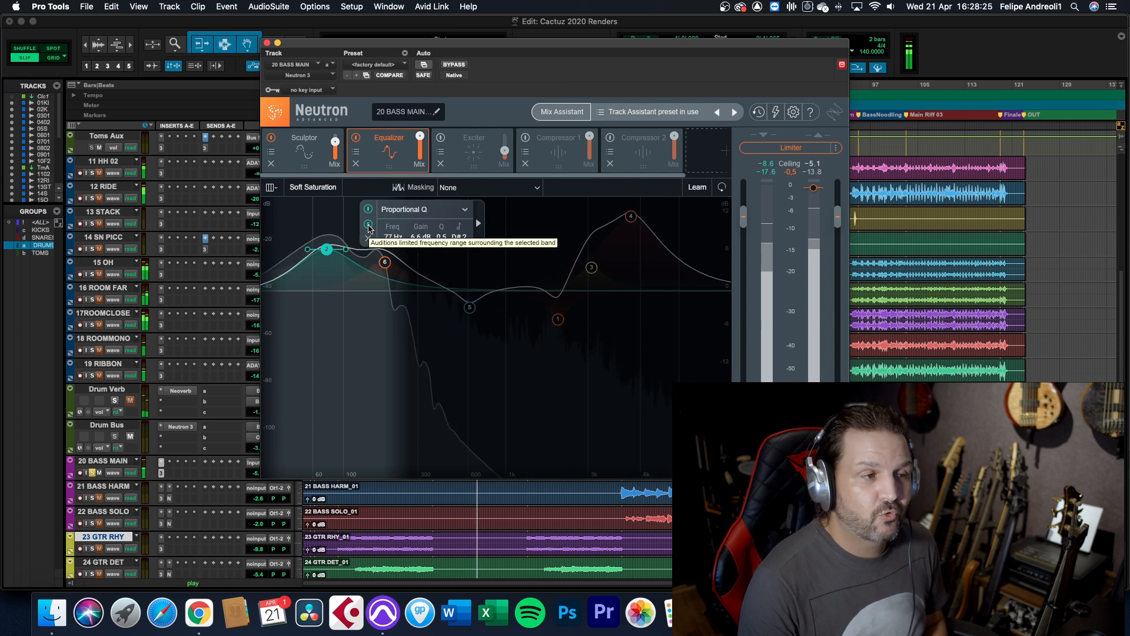
{"action": "left_click", "coordinate": [369, 225]}
{"action": "left_click", "coordinate": [384, 264]}
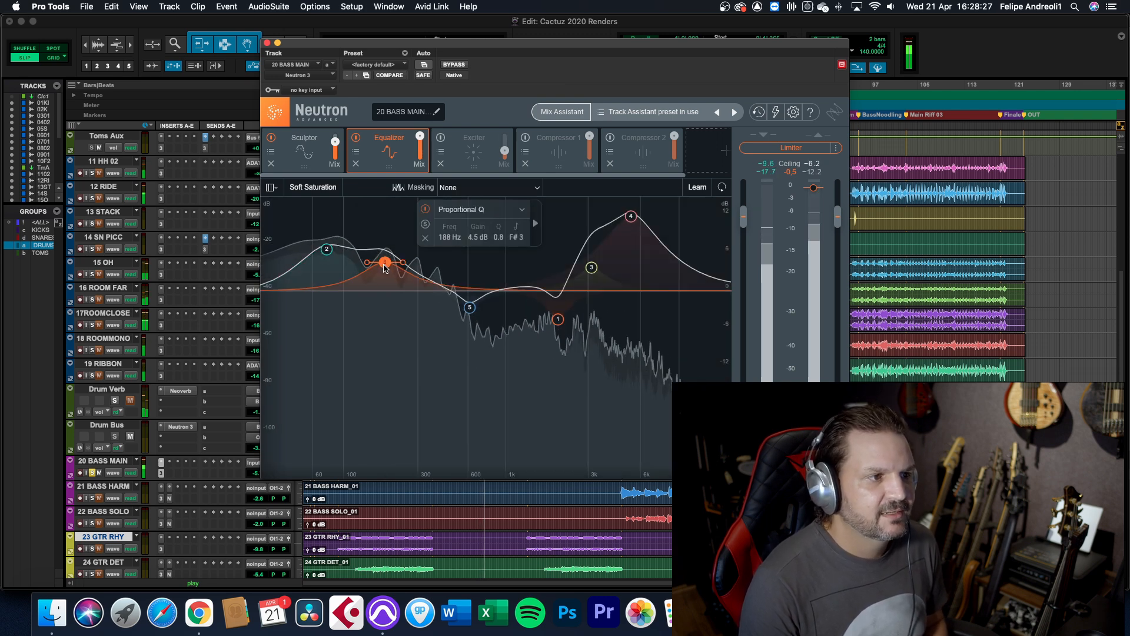
{"action": "left_click", "coordinate": [425, 224]}
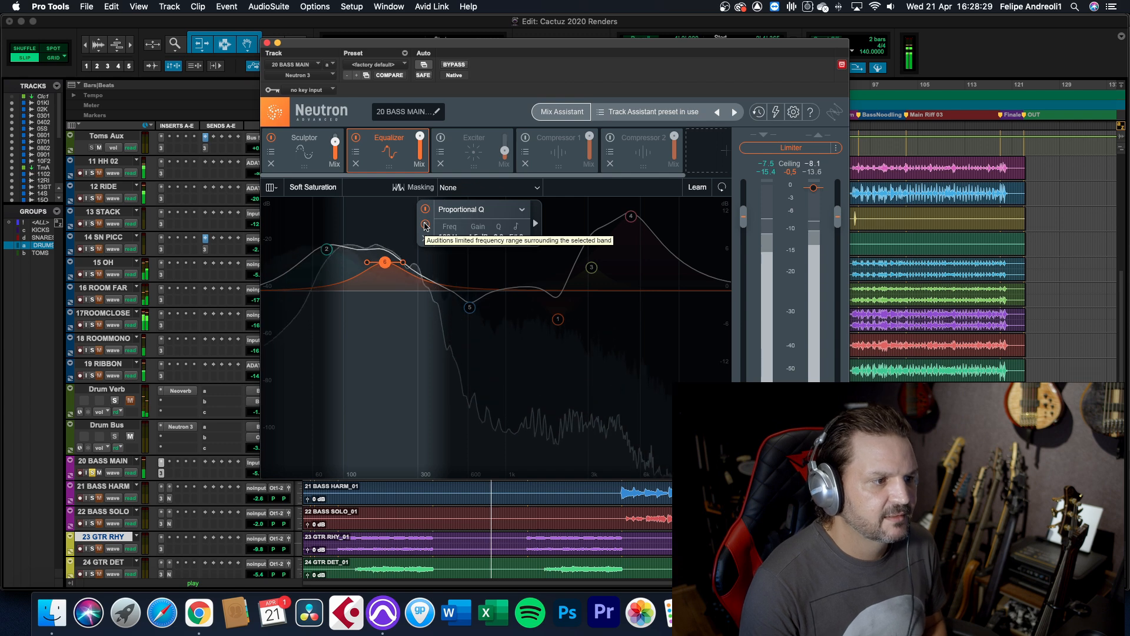
{"action": "left_click", "coordinate": [424, 225]}
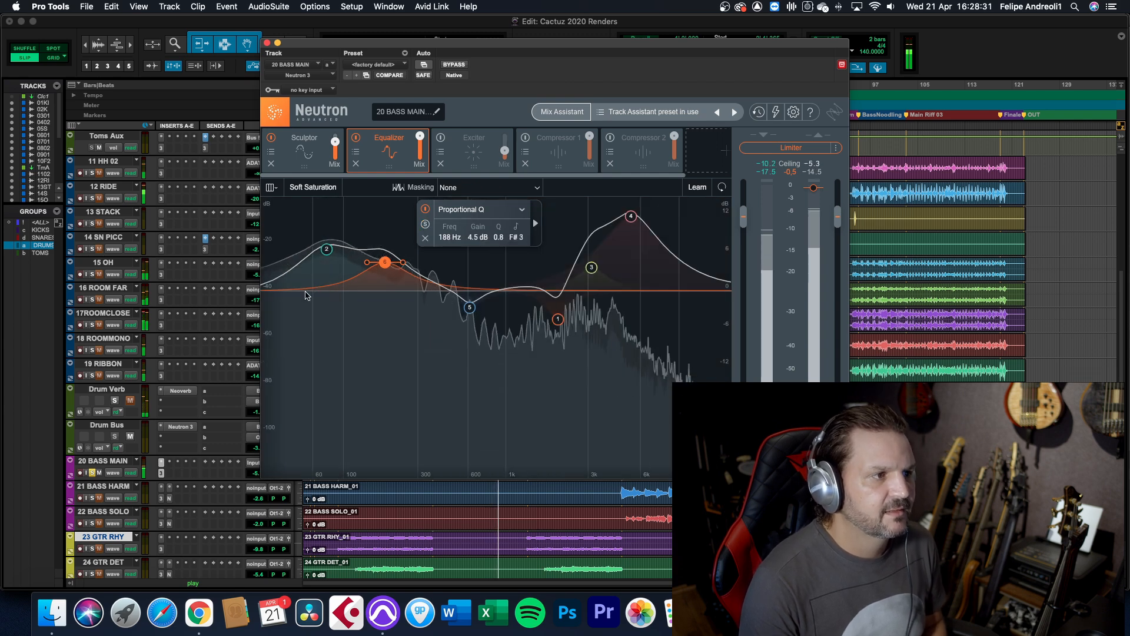
Enable the bass track's Exciter and compare the sound with it off and on, leaving it enabled
{"action": "left_click", "coordinate": [438, 140]}
{"action": "left_click", "coordinate": [441, 139]}
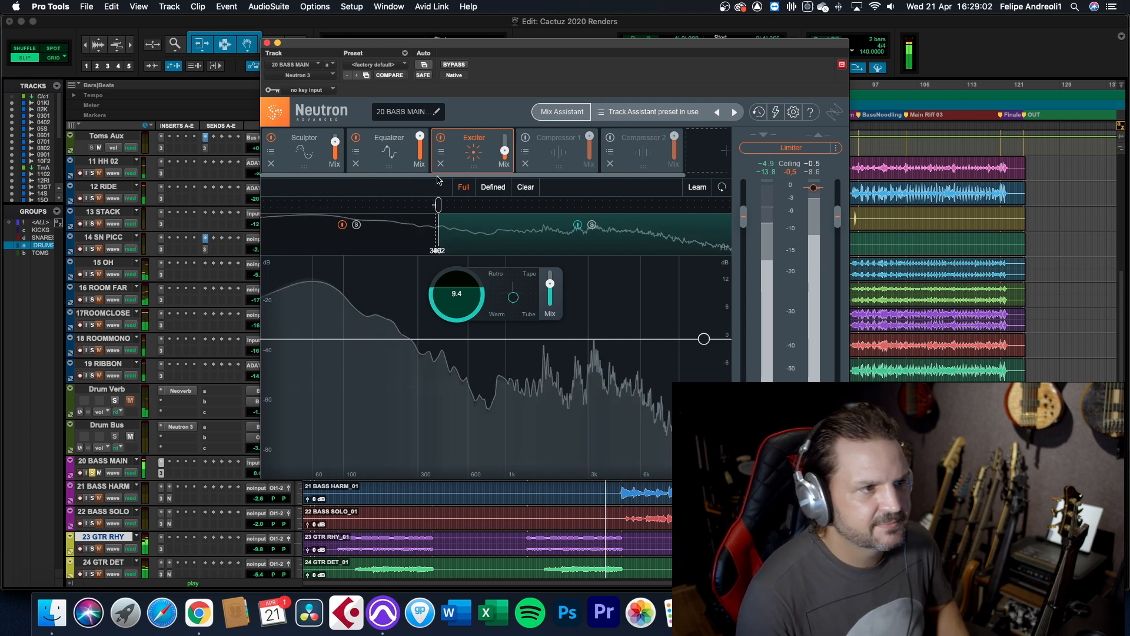
{"action": "left_click", "coordinate": [441, 138]}
{"action": "left_click", "coordinate": [441, 138]}
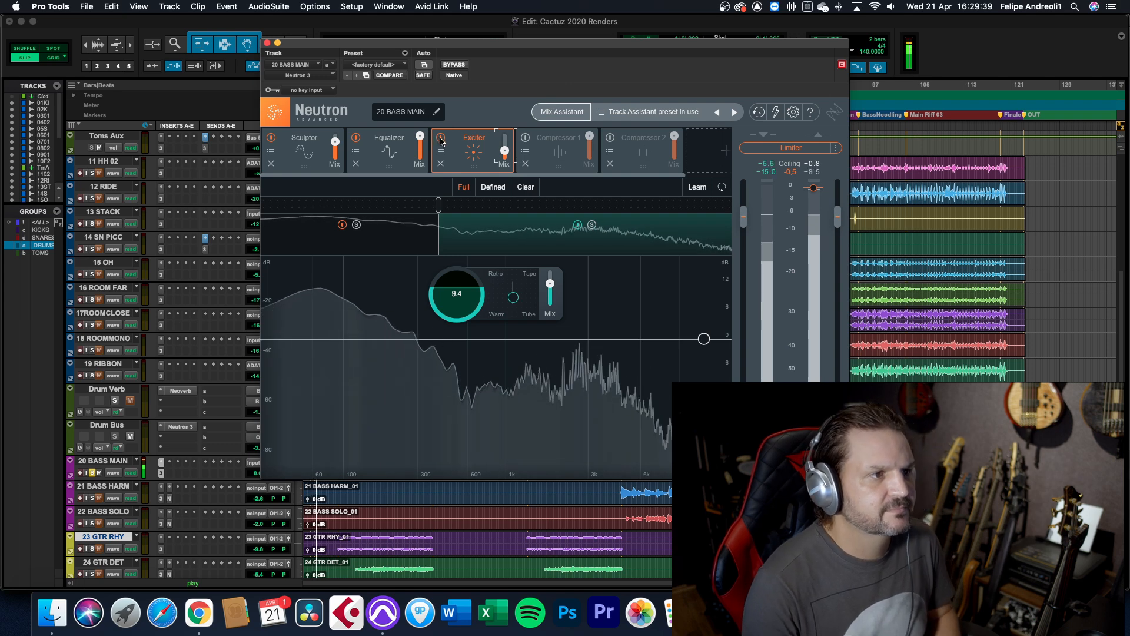
{"action": "left_click", "coordinate": [440, 139]}
{"action": "left_click", "coordinate": [441, 139]}
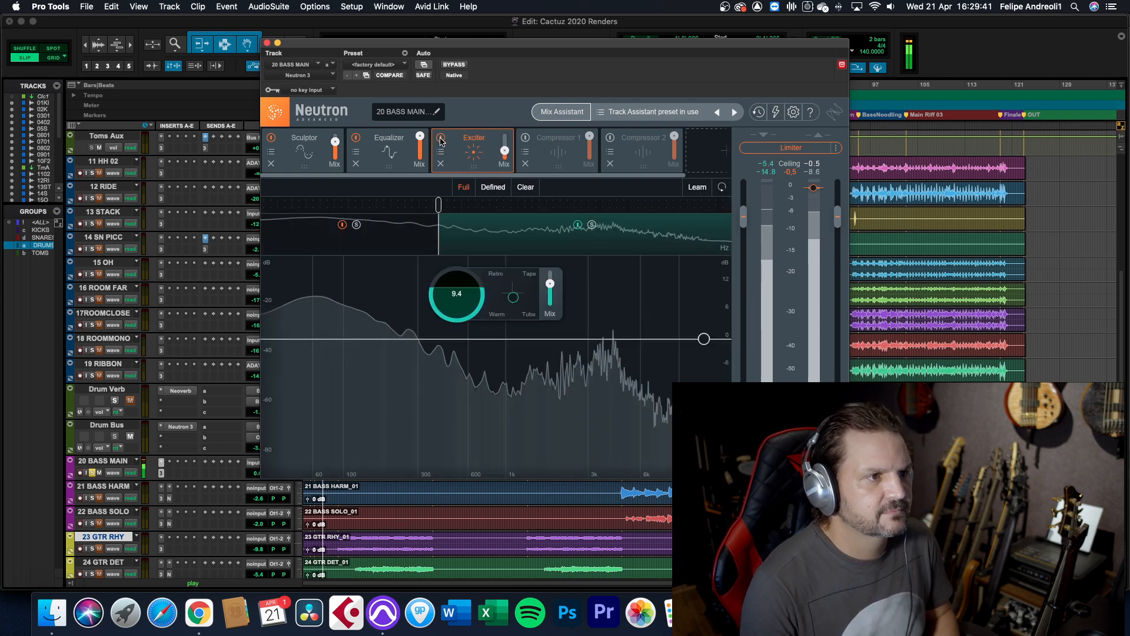
Enable Compressor 1 and Compressor 2 on the bass track and play the bass through the full chain
{"action": "left_click", "coordinate": [525, 139]}
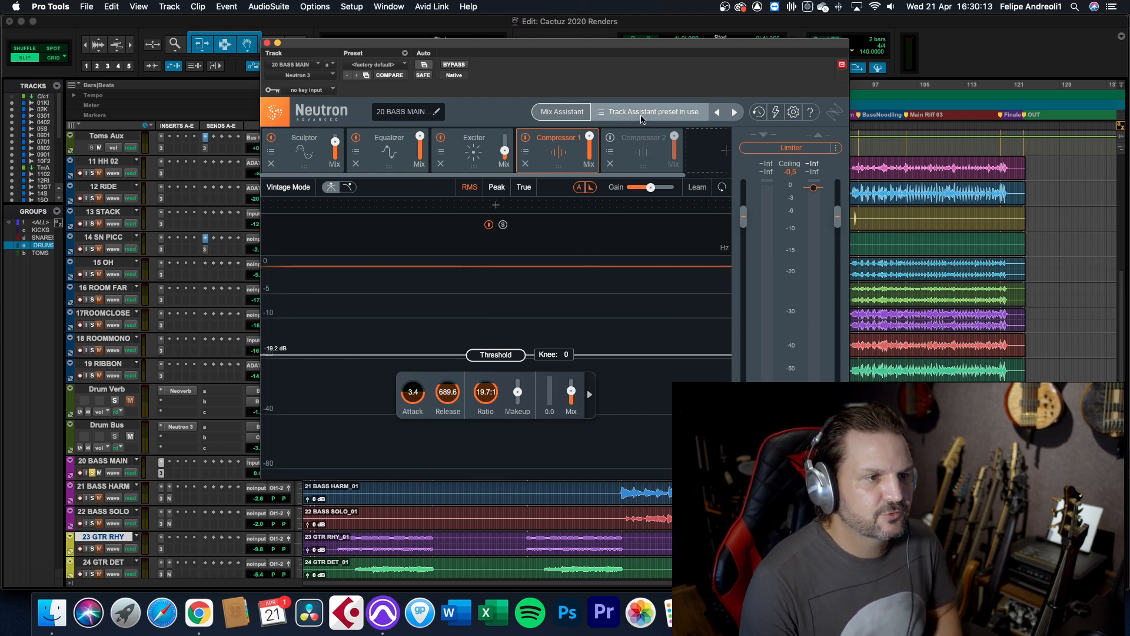
{"action": "left_click", "coordinate": [636, 154]}
{"action": "left_click", "coordinate": [611, 138]}
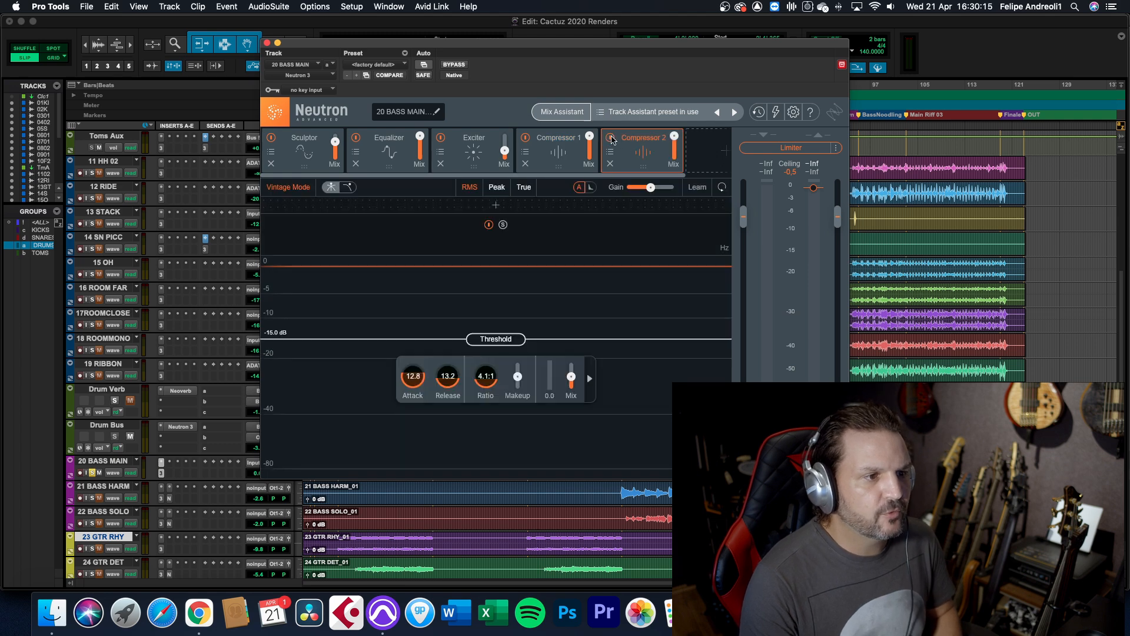
{"action": "key", "text": "space"}
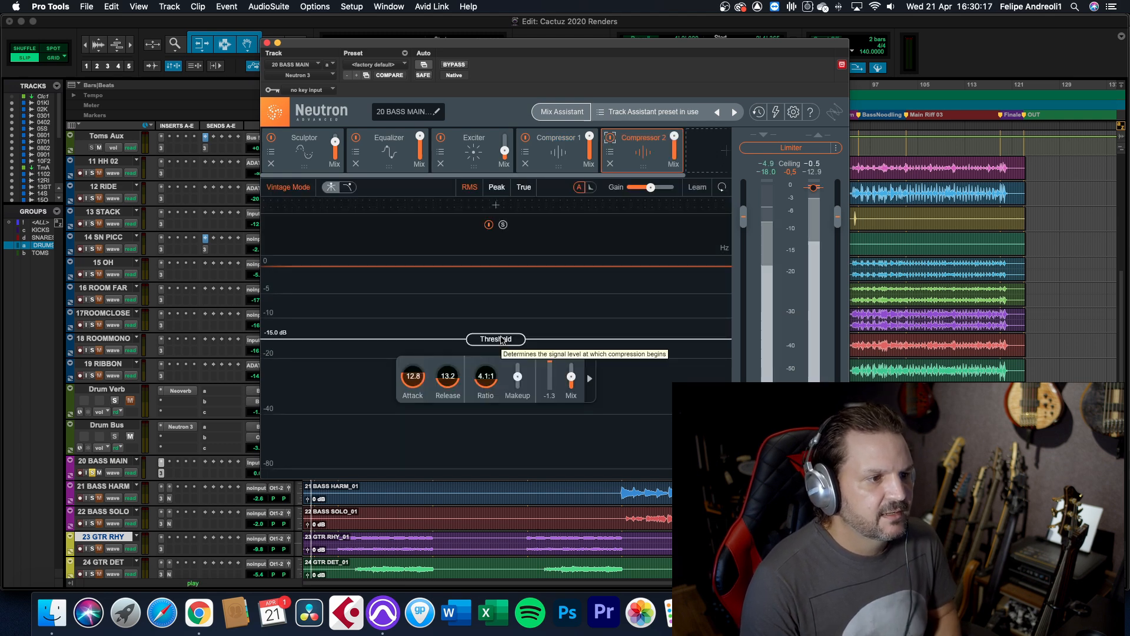
{"action": "key", "text": "space"}
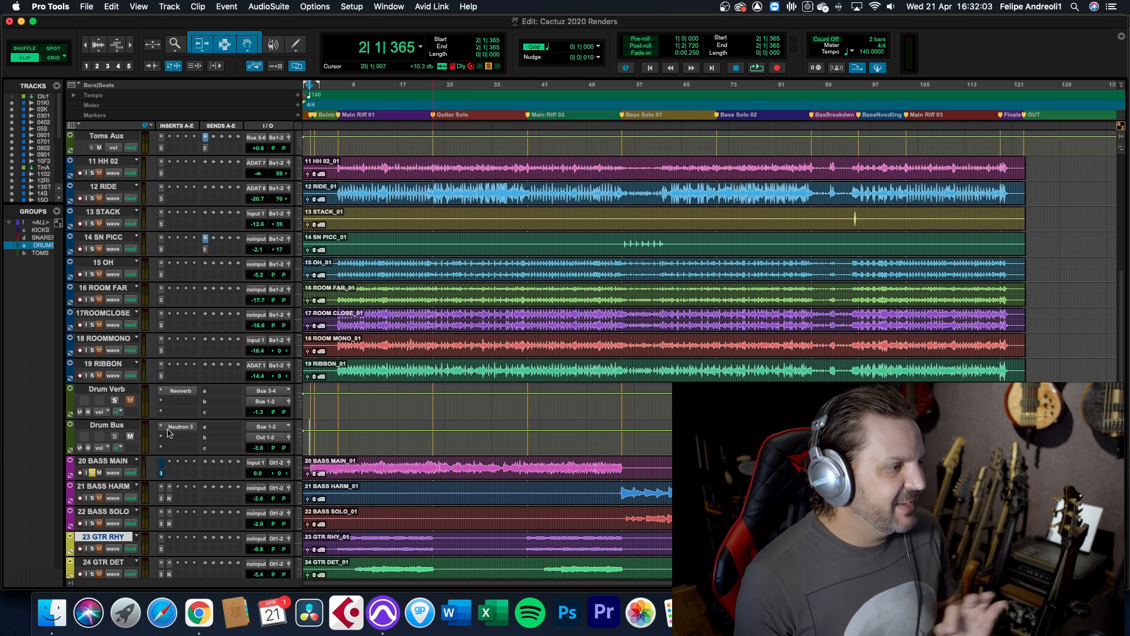
Play the song, open Neutron on the 23 GTR RHY track and view its Sculptor module, then stop playback
{"action": "scroll", "coordinate": [433, 442], "scroll_direction": "down", "scroll_amount": 2}
{"action": "key", "text": "space"}
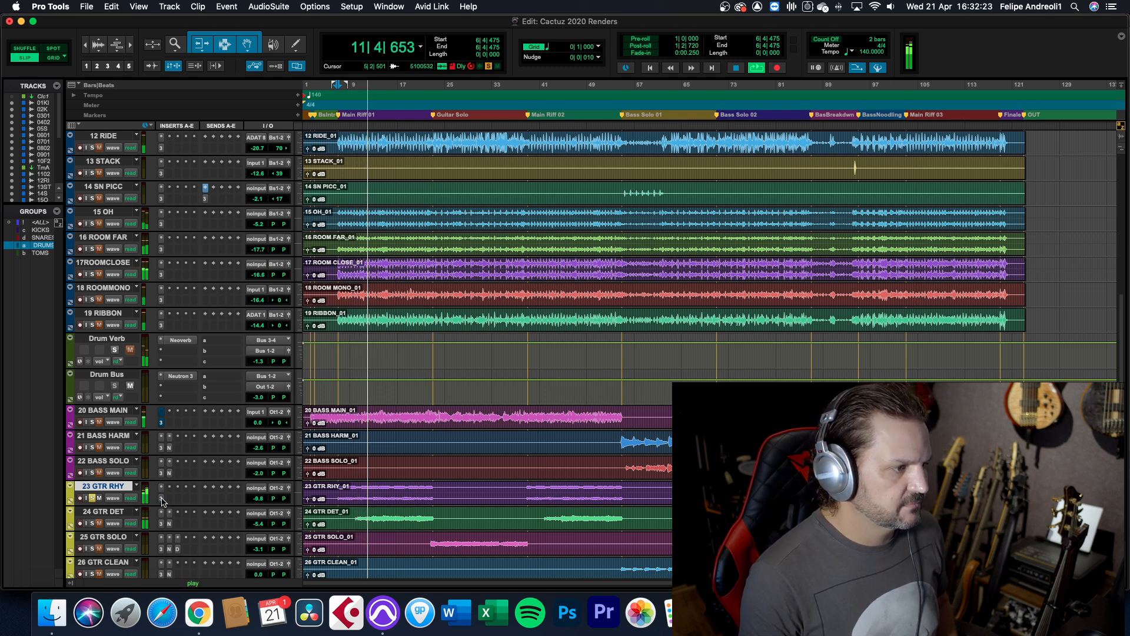
{"action": "left_click", "coordinate": [163, 499]}
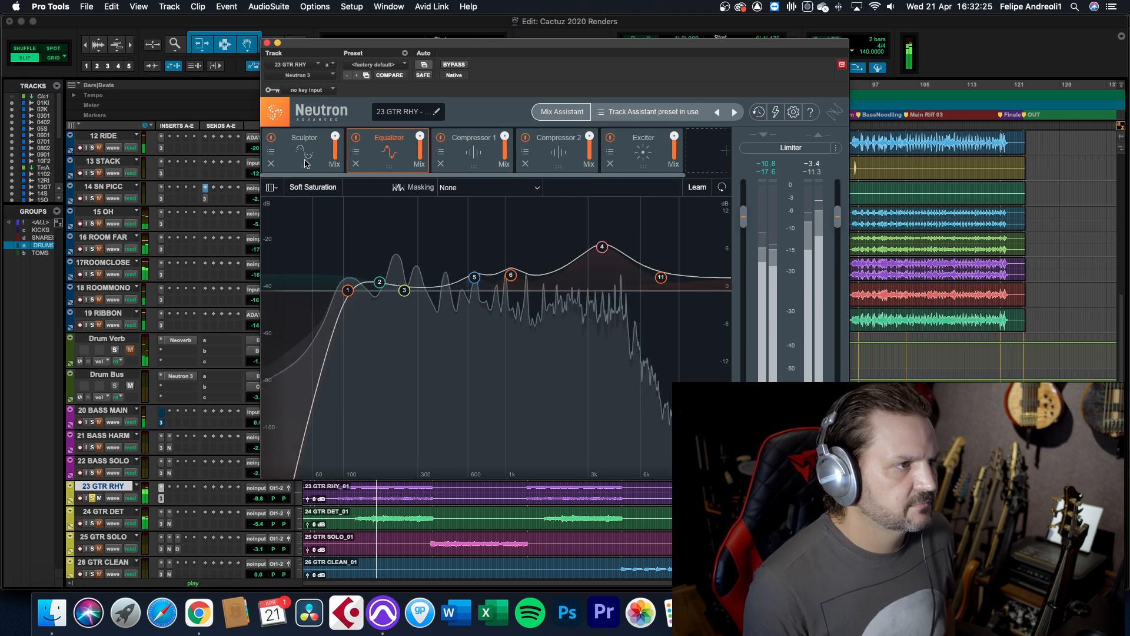
{"action": "left_click", "coordinate": [306, 163]}
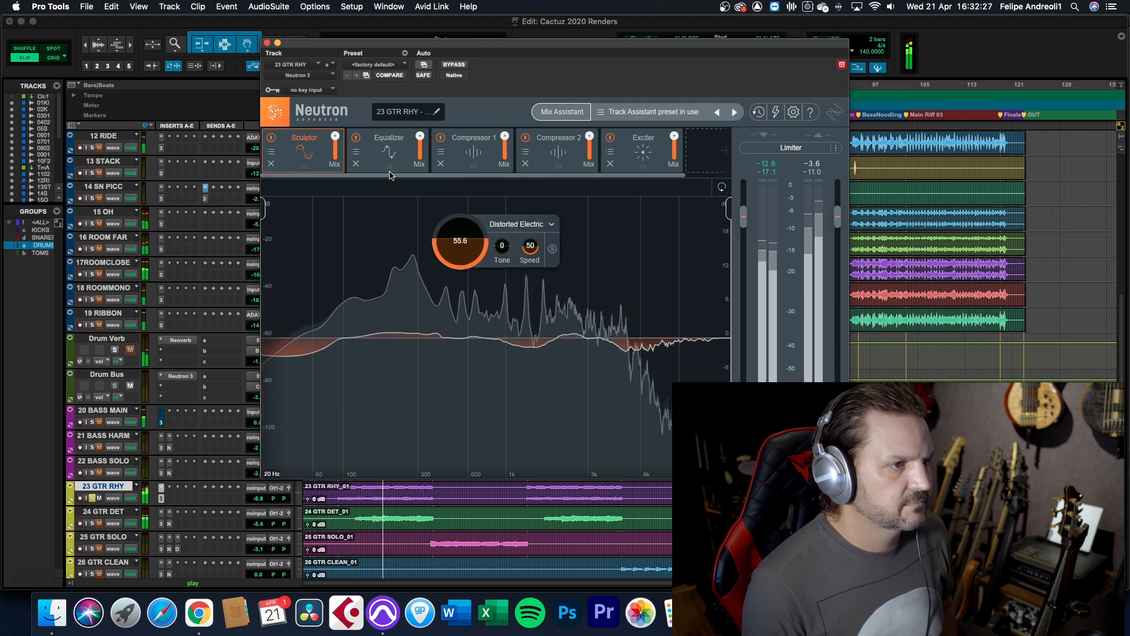
{"action": "key", "text": "space"}
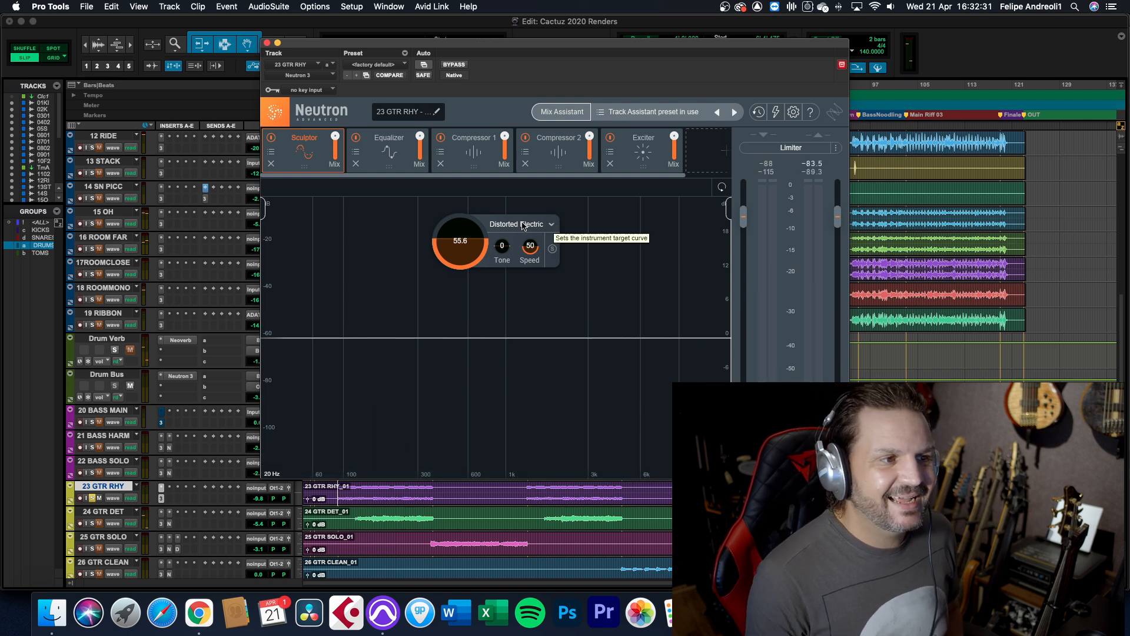
Examine the rhythm guitar's Equalizer, checking band 1's highpass filter and the available filter shapes without changing them
{"action": "left_click", "coordinate": [373, 148]}
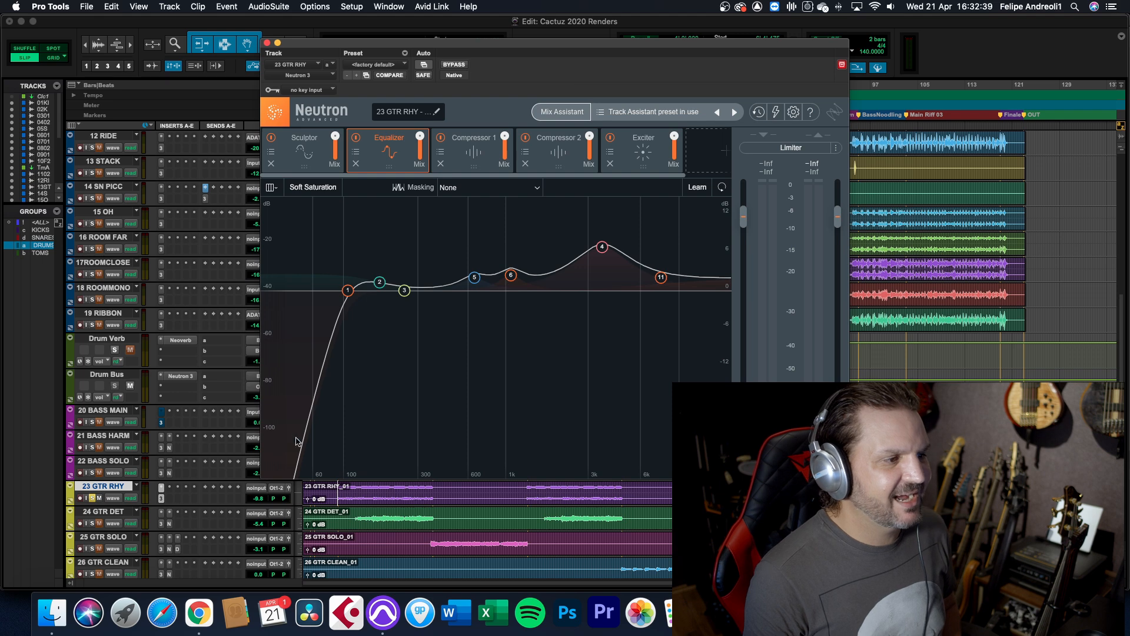
{"action": "left_click", "coordinate": [348, 290]}
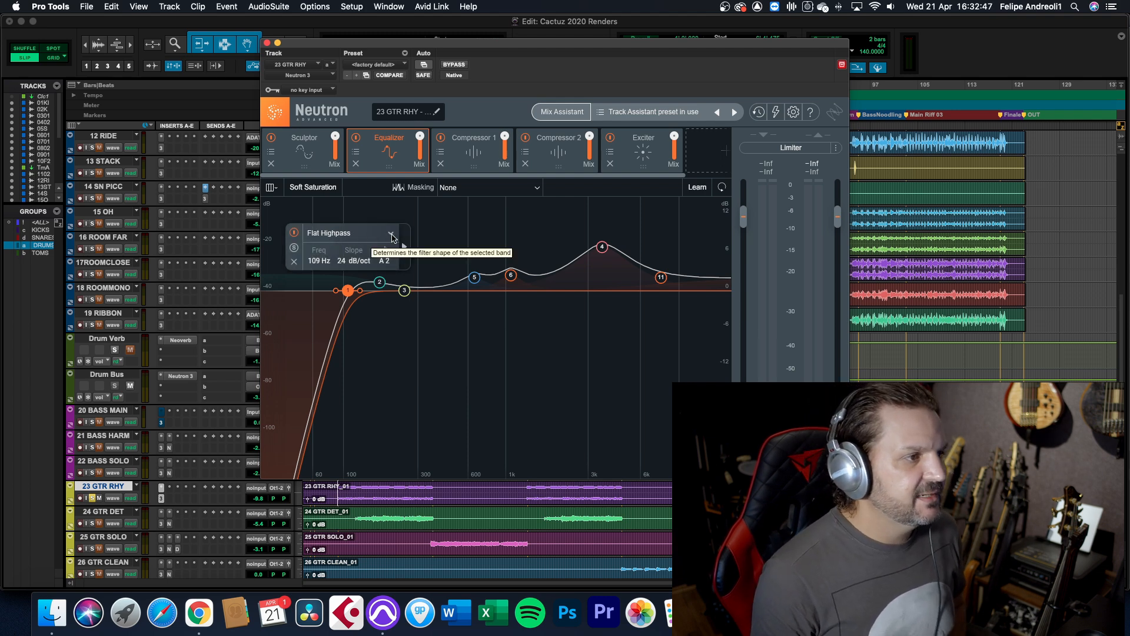
{"action": "left_click", "coordinate": [392, 235]}
{"action": "mouse_move", "coordinate": [351, 325]}
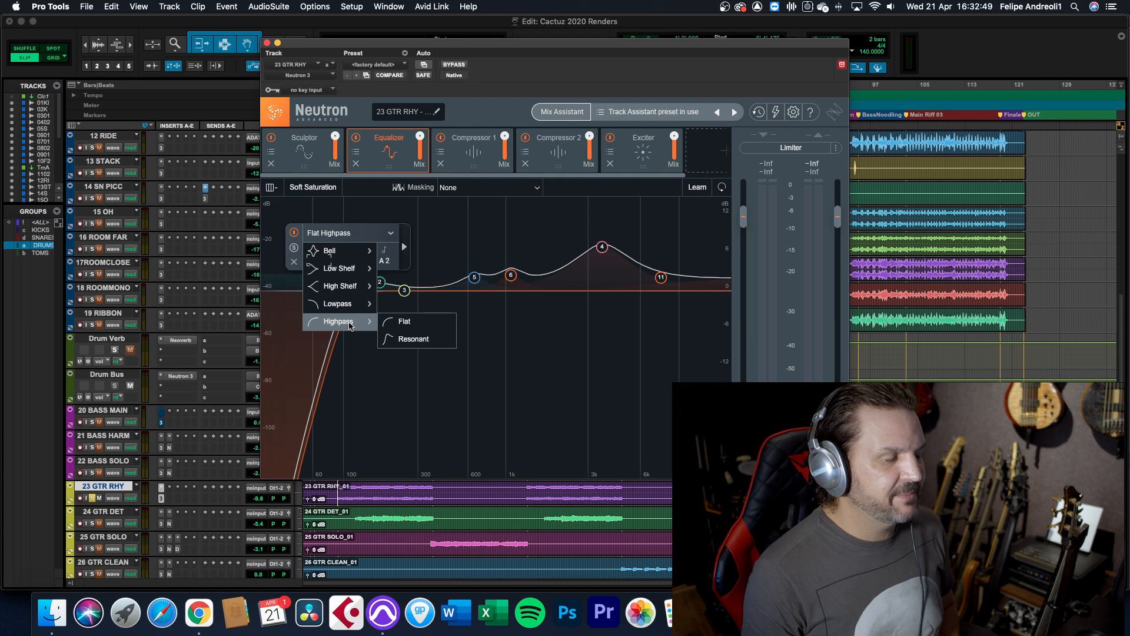
{"action": "mouse_move", "coordinate": [355, 291]}
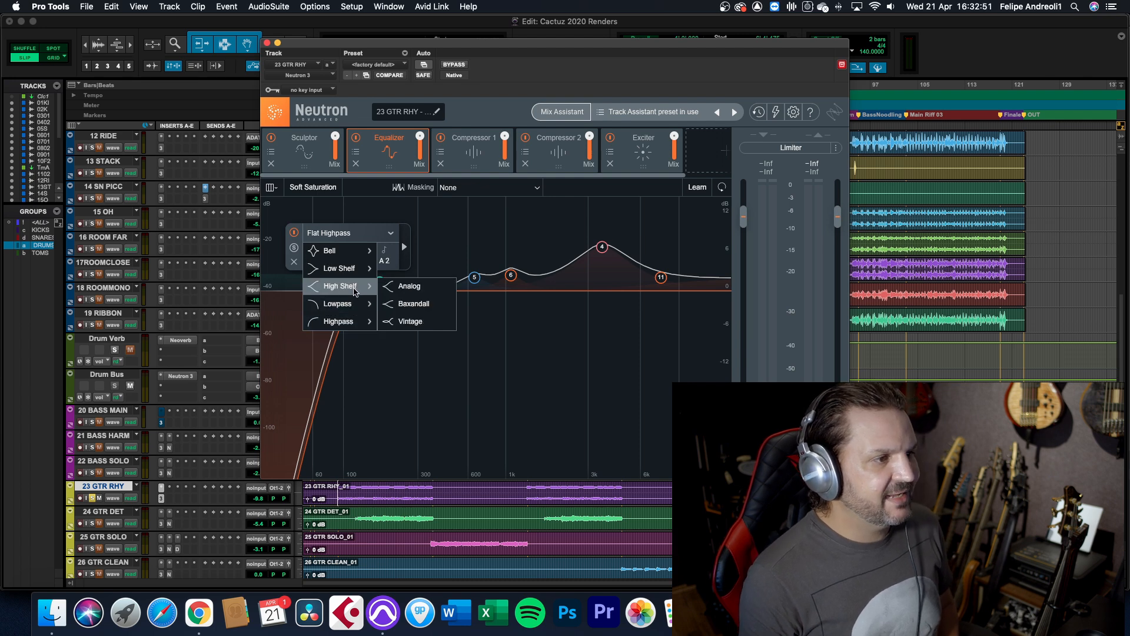
{"action": "mouse_move", "coordinate": [354, 257]}
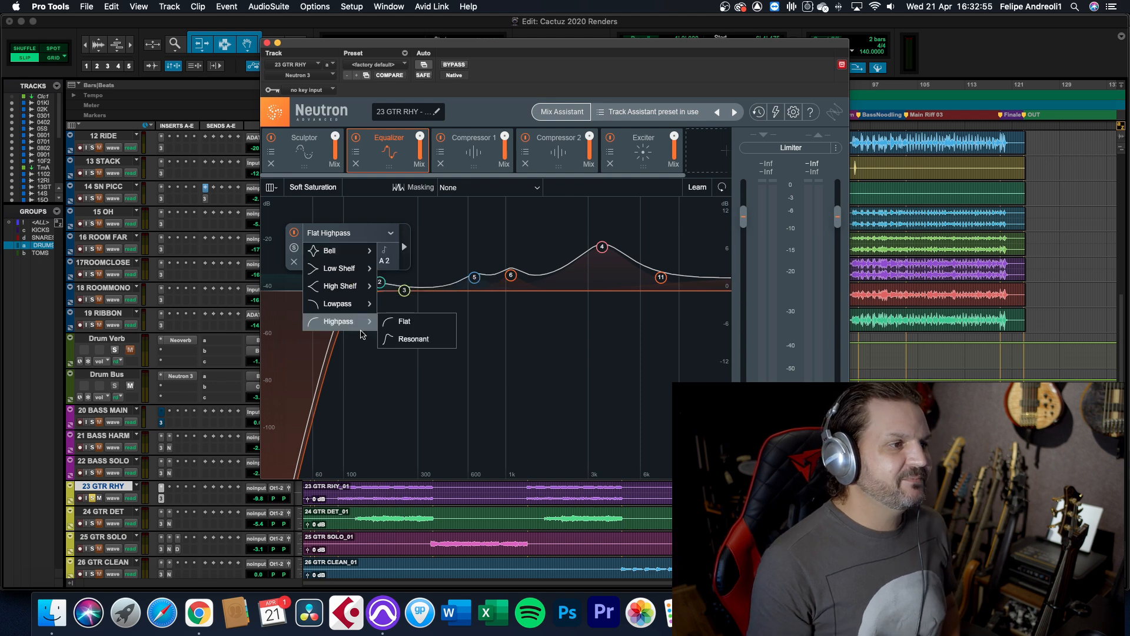
{"action": "left_click", "coordinate": [496, 227]}
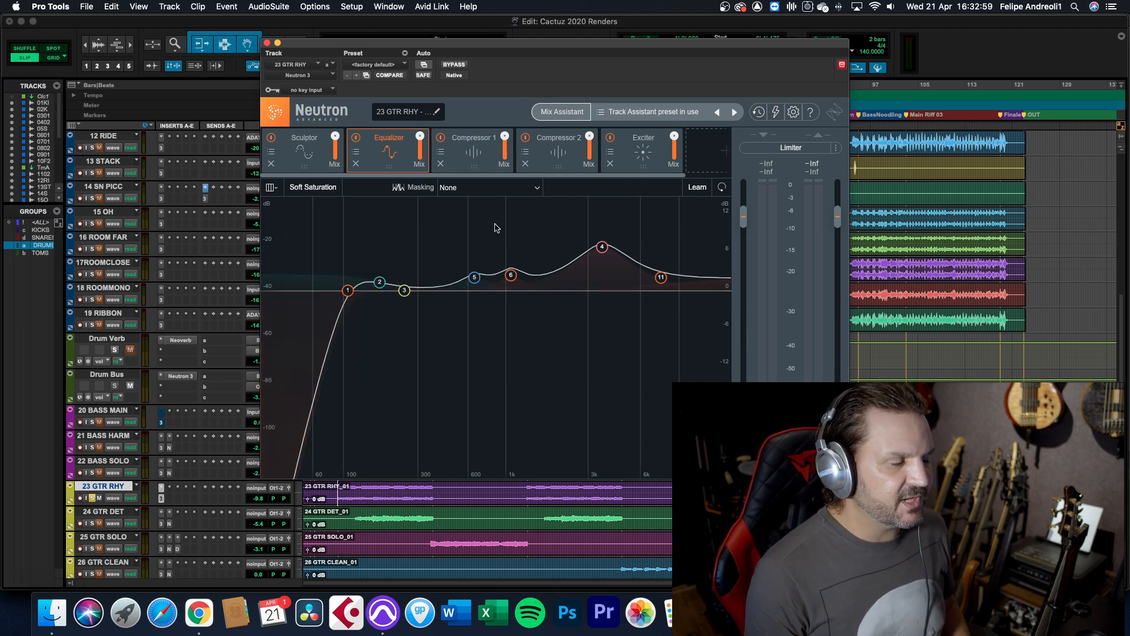
Review the rhythm guitar's Compressor 1 and Compressor 2, comparing the low-band and high-band settings of Compressor 1
{"action": "left_click", "coordinate": [478, 156]}
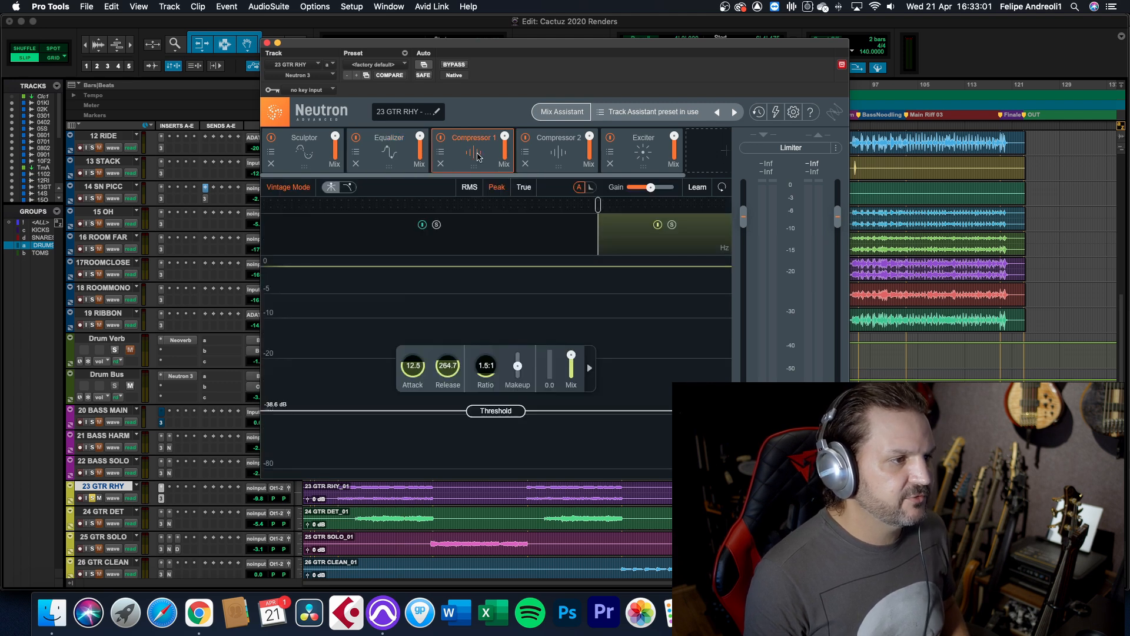
{"action": "left_click", "coordinate": [559, 156]}
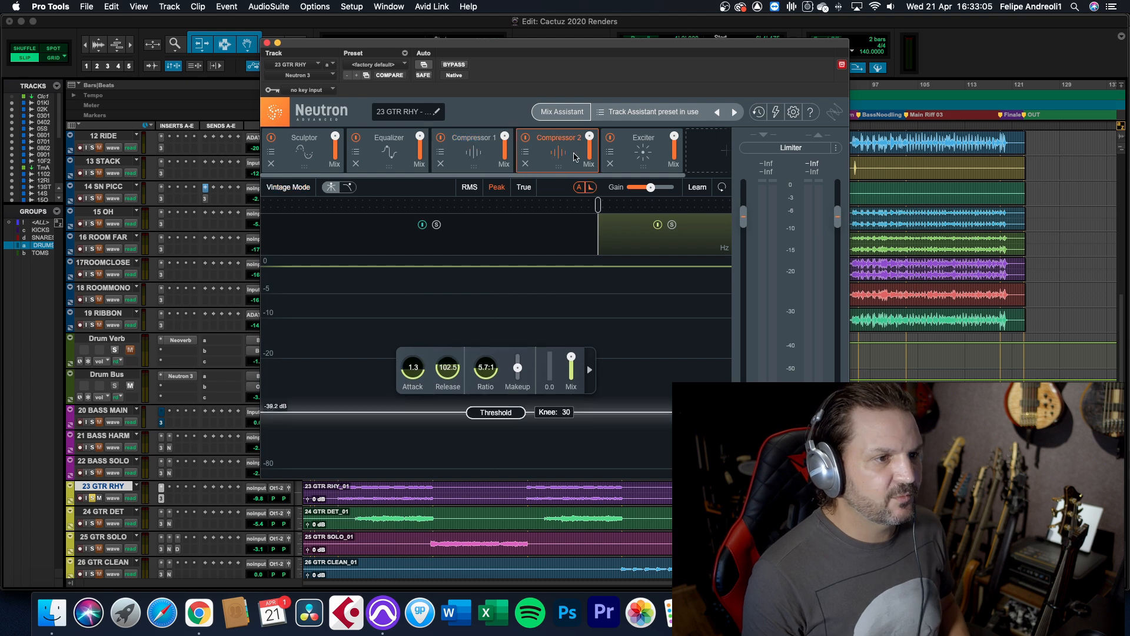
{"action": "left_click", "coordinate": [476, 163]}
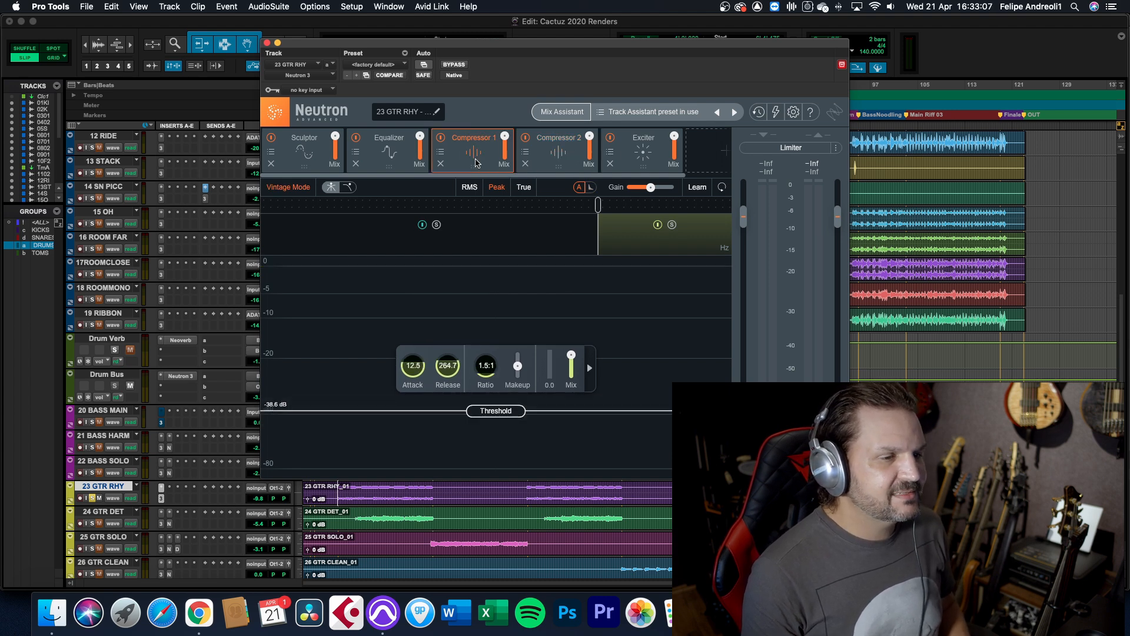
{"action": "left_click", "coordinate": [522, 246]}
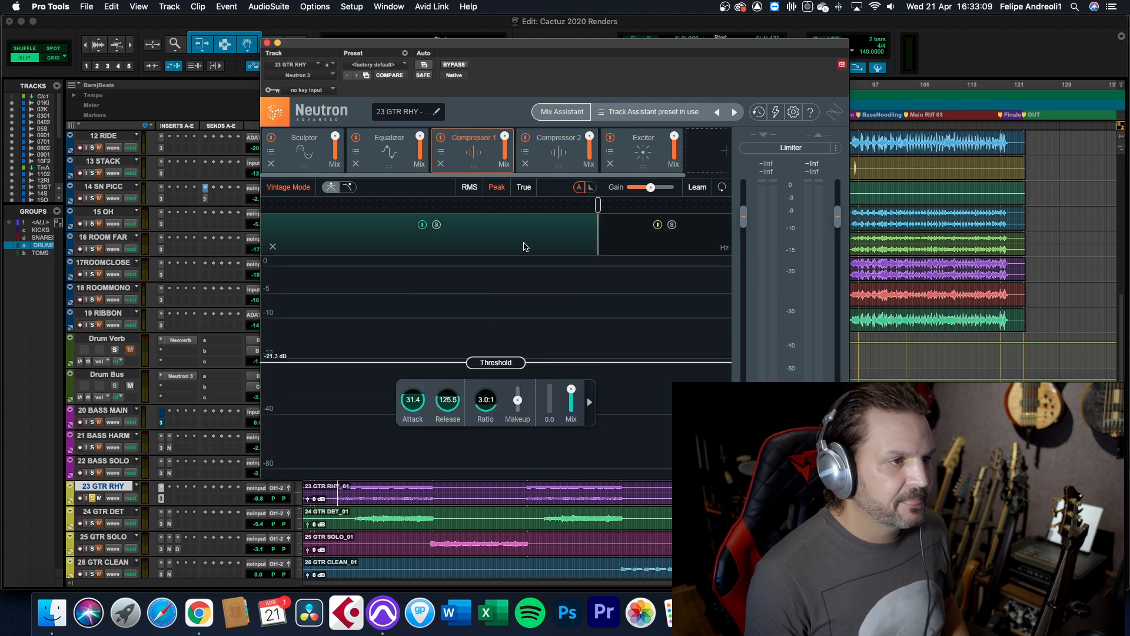
{"action": "left_click", "coordinate": [634, 241]}
{"action": "left_click", "coordinate": [493, 243]}
{"action": "left_click", "coordinate": [546, 149]}
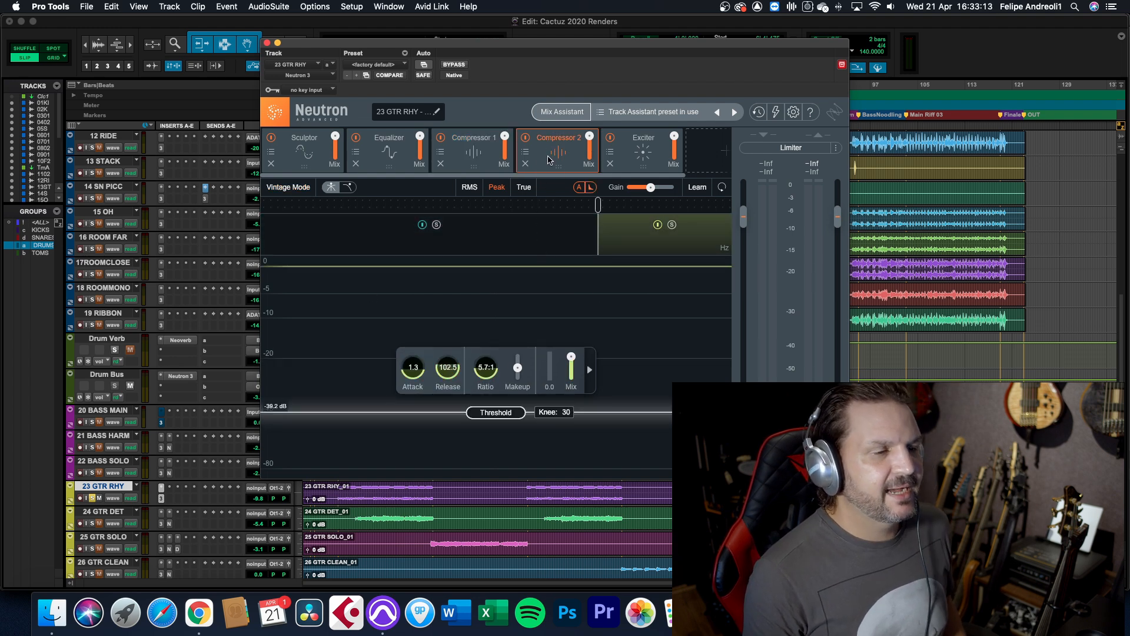
Play the rhythm guitar and compare it with the Exciter module off and on, leaving the Exciter enabled
{"action": "left_click", "coordinate": [637, 157]}
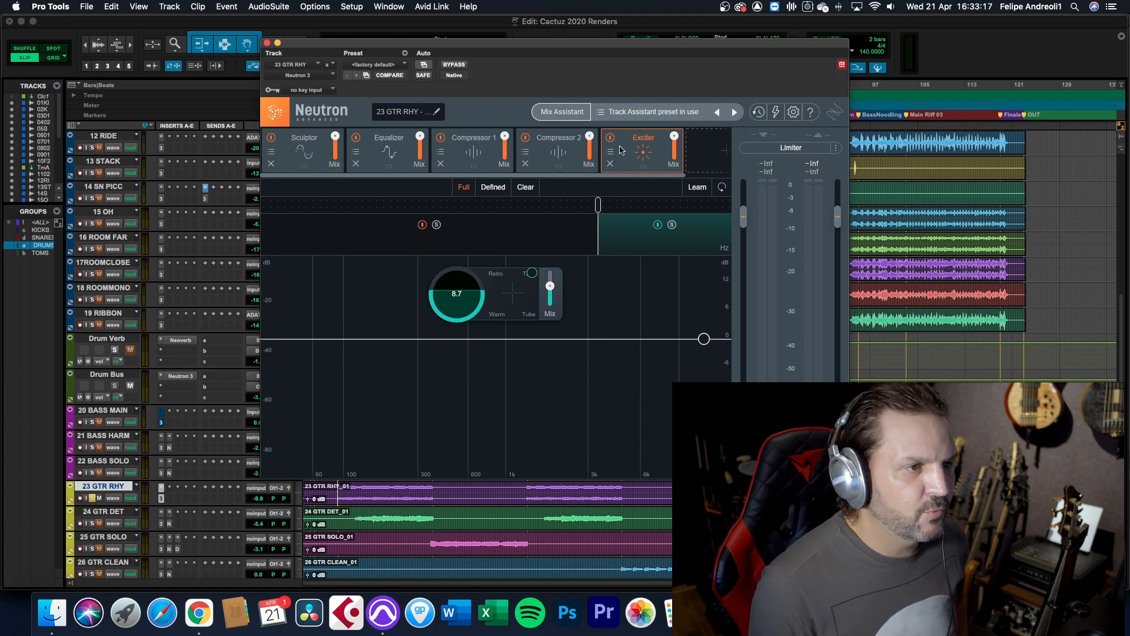
{"action": "key", "text": "space"}
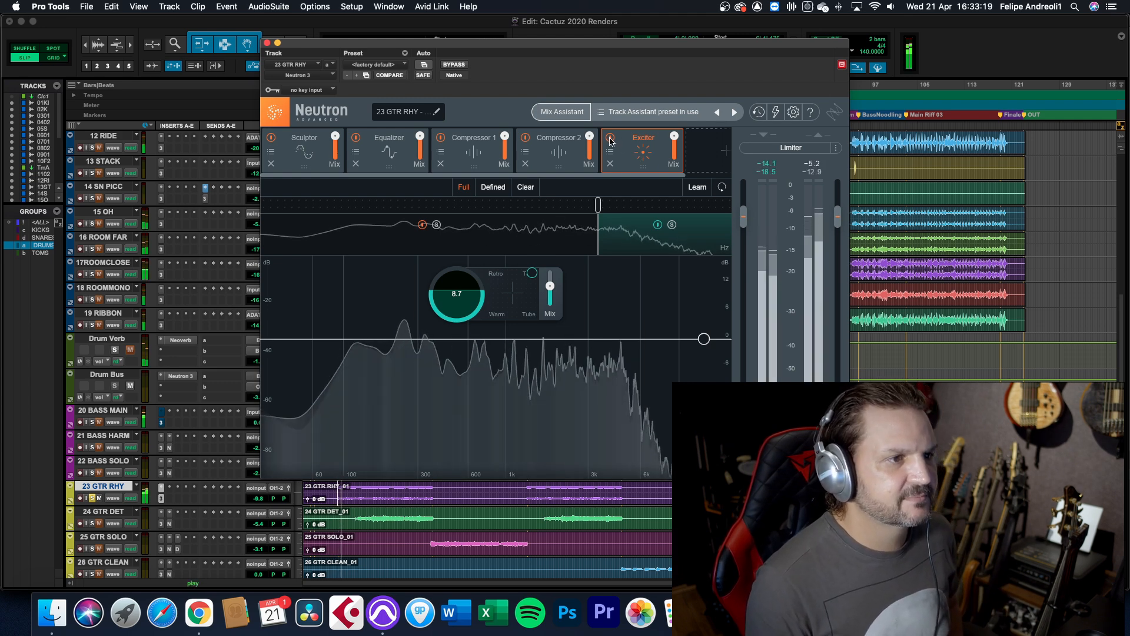
{"action": "left_click", "coordinate": [611, 139]}
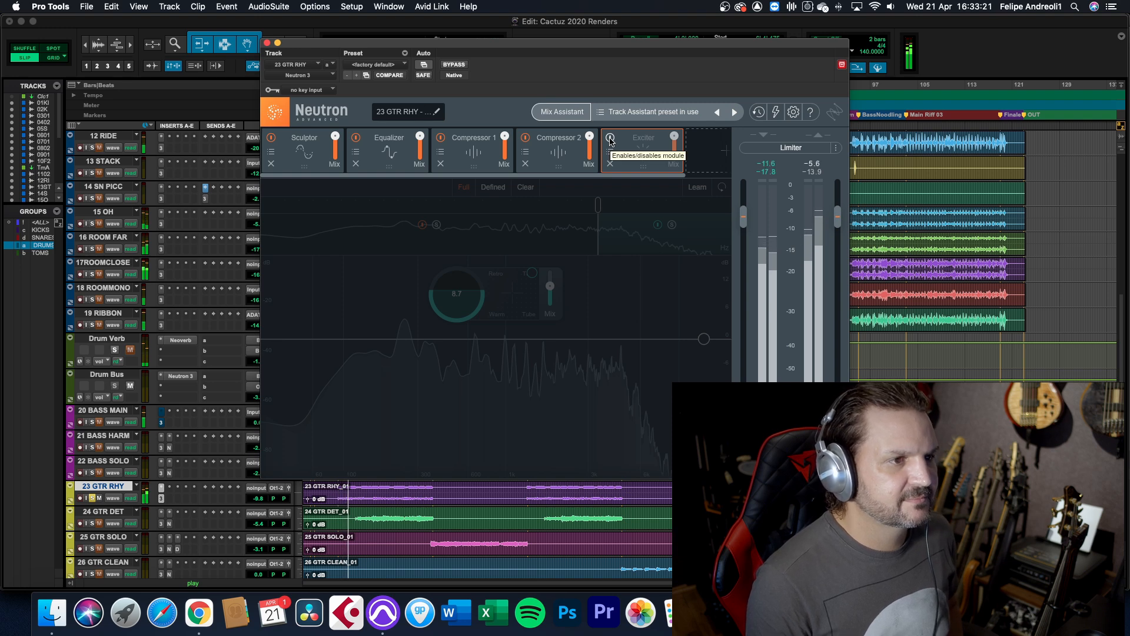
{"action": "left_click", "coordinate": [610, 139]}
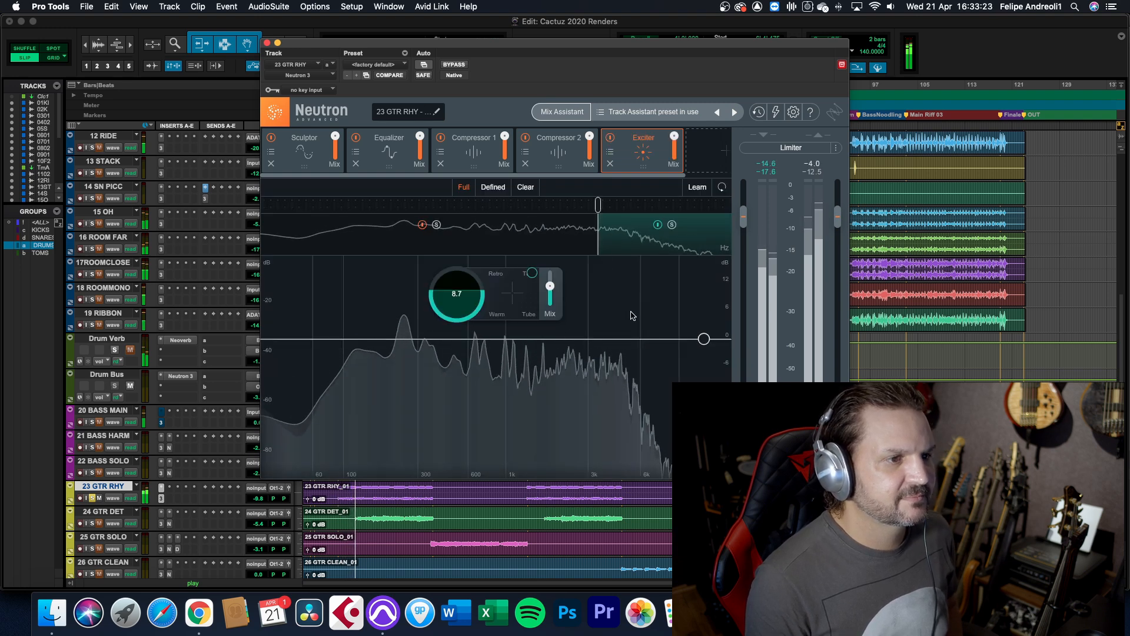